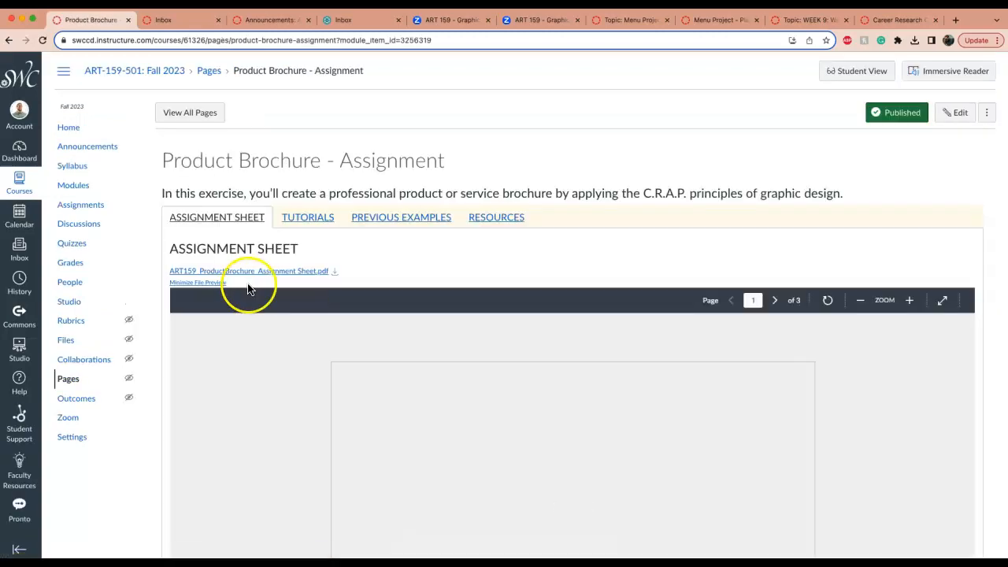
Step: Read the product brochure assignment sheet, covering the C.R.A.P. principles, the brochure requirements and the objective steps
{"action": "scroll", "coordinate": [257, 290], "scroll_direction": "down", "scroll_amount": 1}
{"action": "scroll", "coordinate": [157, 372], "scroll_direction": "down", "scroll_amount": 5}
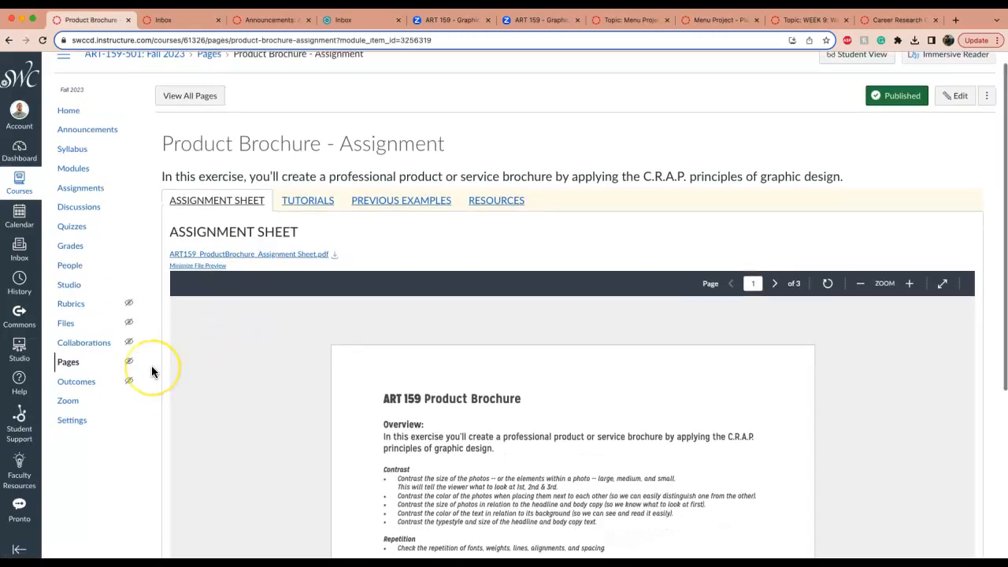
{"action": "scroll", "coordinate": [398, 382], "scroll_direction": "down", "scroll_amount": 3}
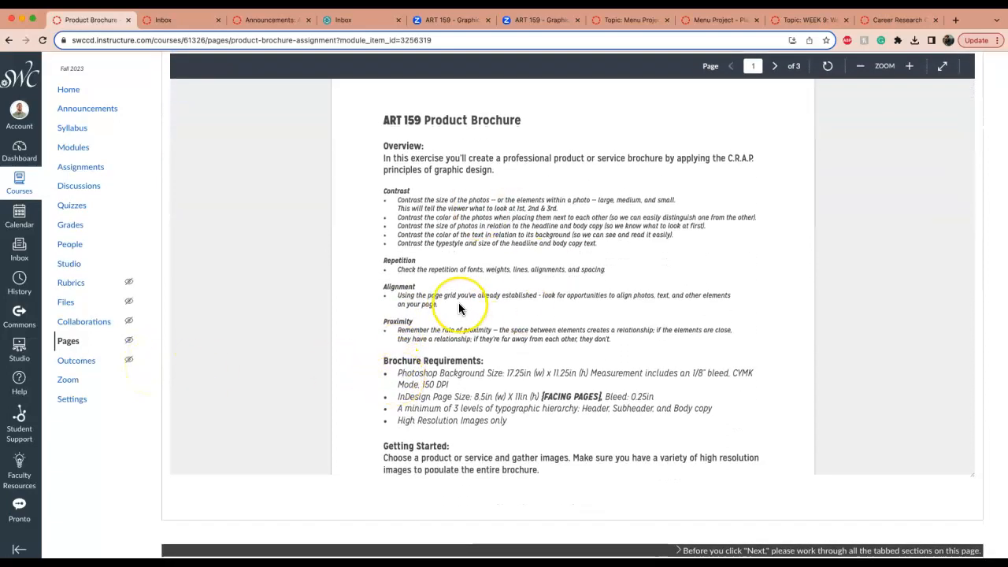
{"action": "scroll", "coordinate": [458, 306], "scroll_direction": "down", "scroll_amount": 2}
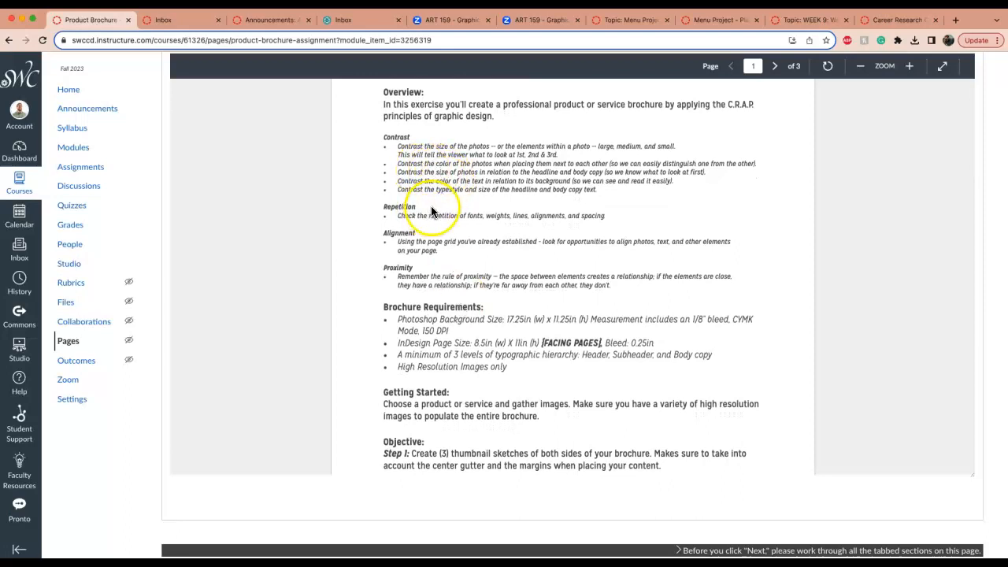
{"action": "scroll", "coordinate": [432, 273], "scroll_direction": "down", "scroll_amount": 1}
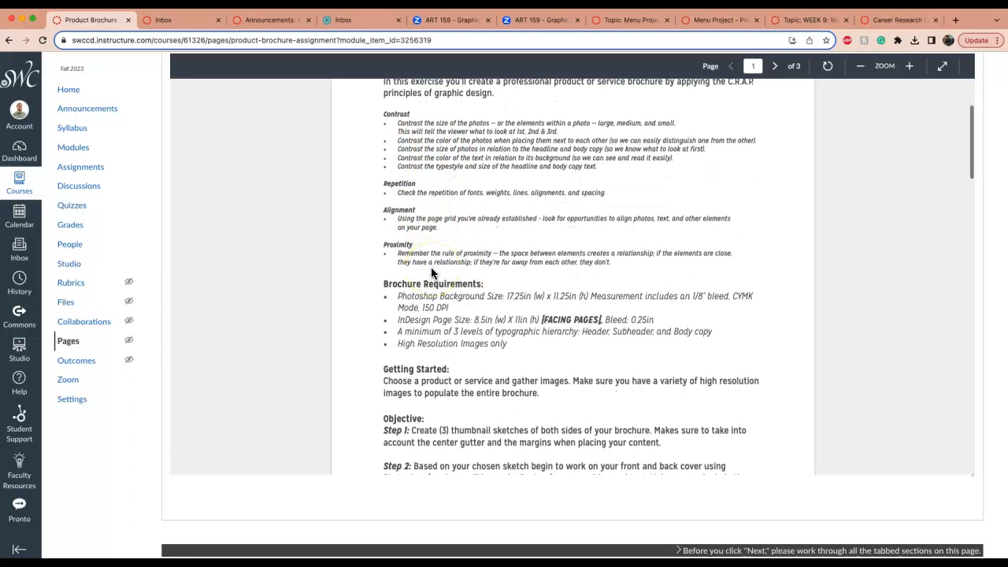
{"action": "scroll", "coordinate": [431, 272], "scroll_direction": "down", "scroll_amount": 2}
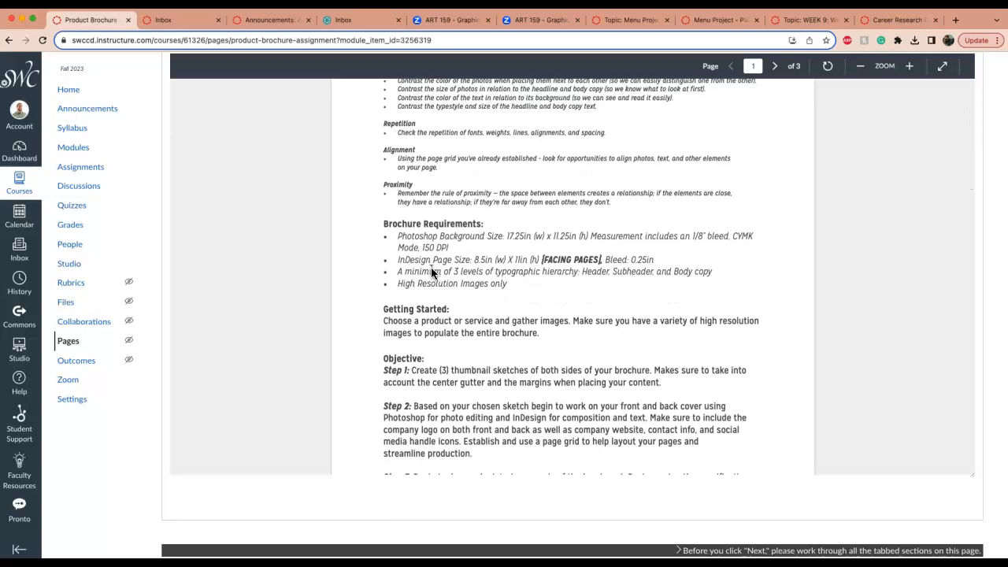
{"action": "scroll", "coordinate": [431, 272], "scroll_direction": "down", "scroll_amount": 1}
{"action": "left_click", "coordinate": [421, 228]}
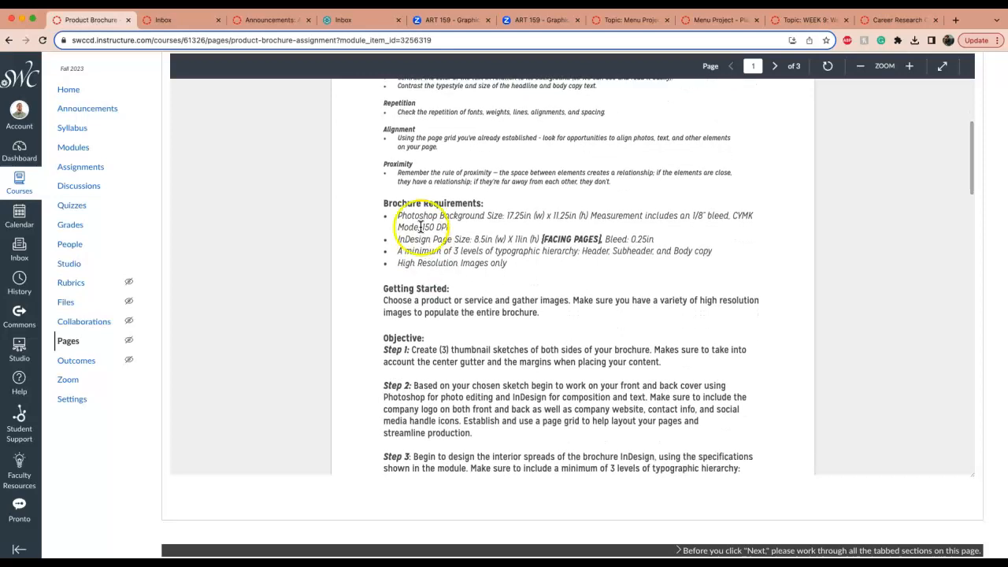
{"action": "left_click", "coordinate": [433, 245]}
{"action": "scroll", "coordinate": [432, 245], "scroll_direction": "down", "scroll_amount": 2}
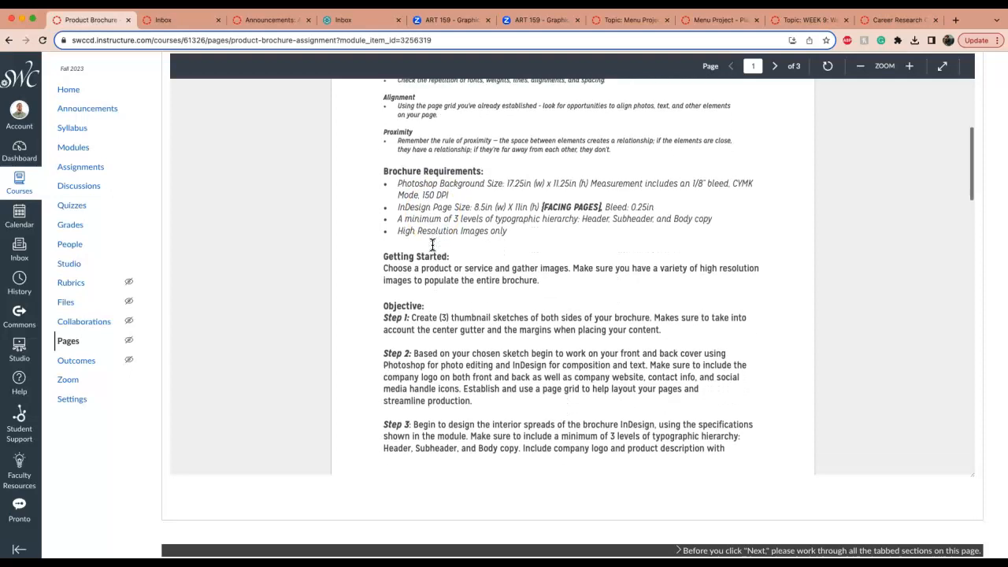
{"action": "left_click", "coordinate": [423, 297]}
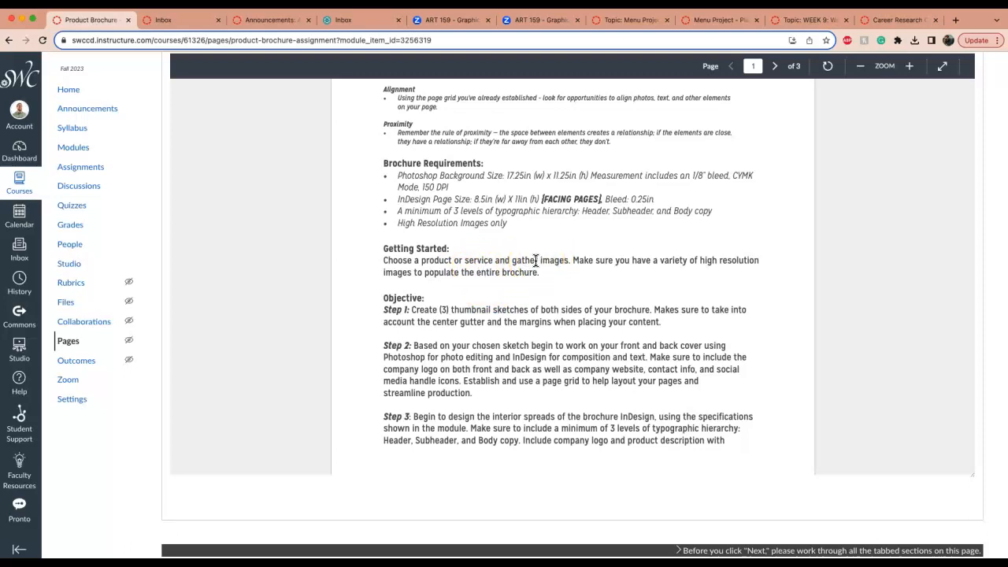
{"action": "scroll", "coordinate": [477, 311], "scroll_direction": "down", "scroll_amount": 1}
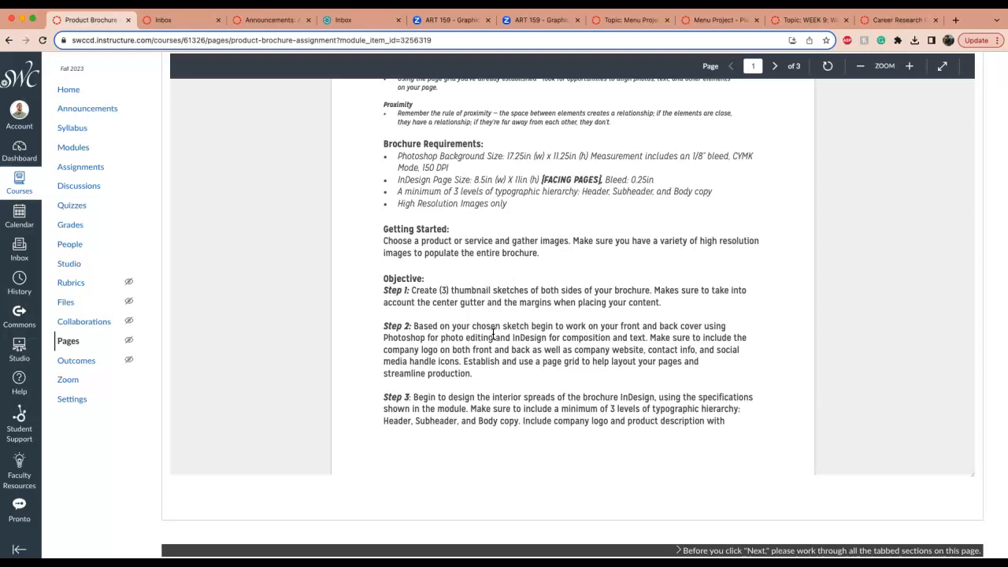
{"action": "scroll", "coordinate": [493, 336], "scroll_direction": "up", "scroll_amount": 2}
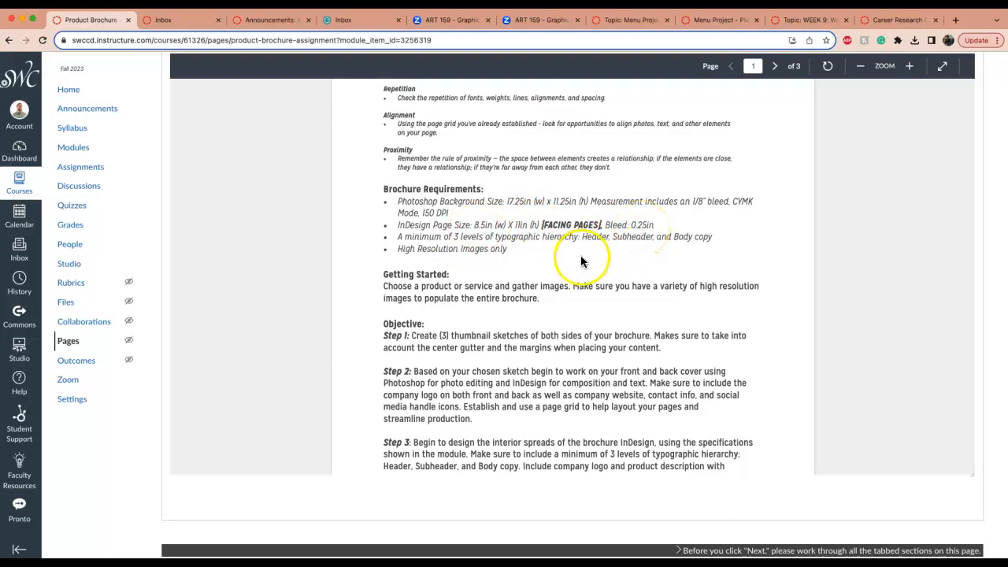
Step: Switch to InDesign and start a new document named with the student's name followed by _ProductBrochure, with units in inches
{"action": "key", "text": "super+Tab"}
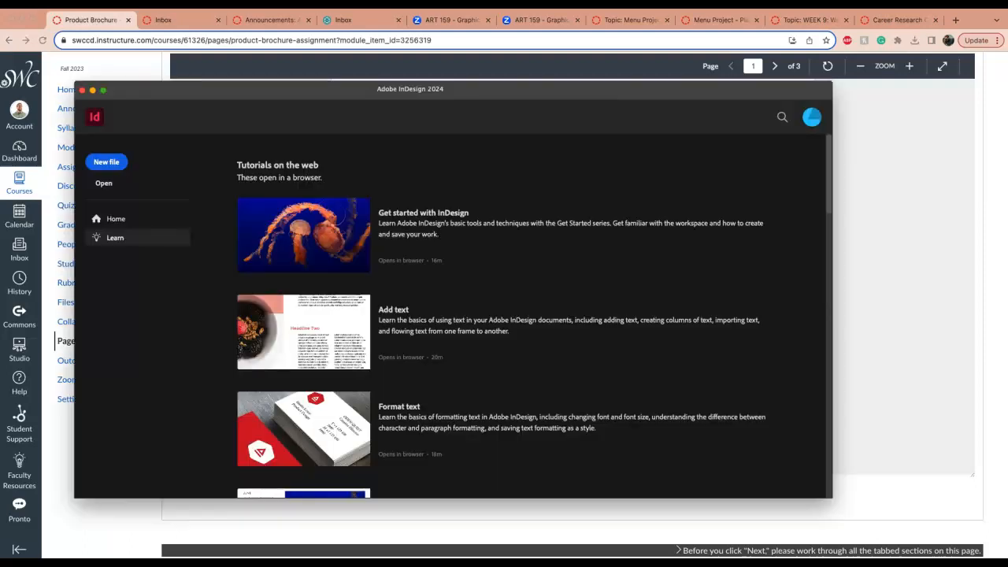
{"action": "left_click", "coordinate": [108, 163]}
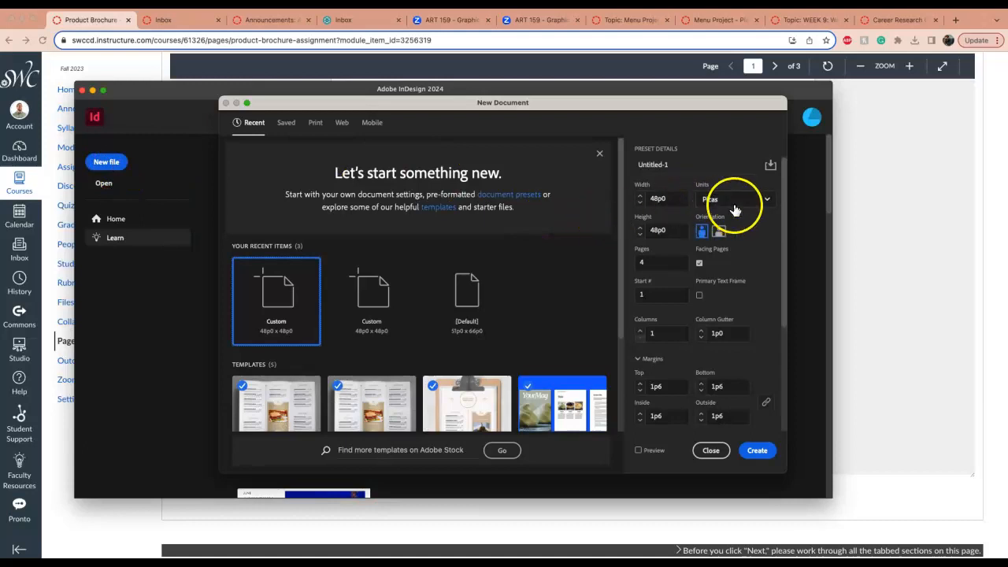
{"action": "left_click", "coordinate": [691, 164]}
{"action": "type", "text": "DGould_ProductBrochu"}
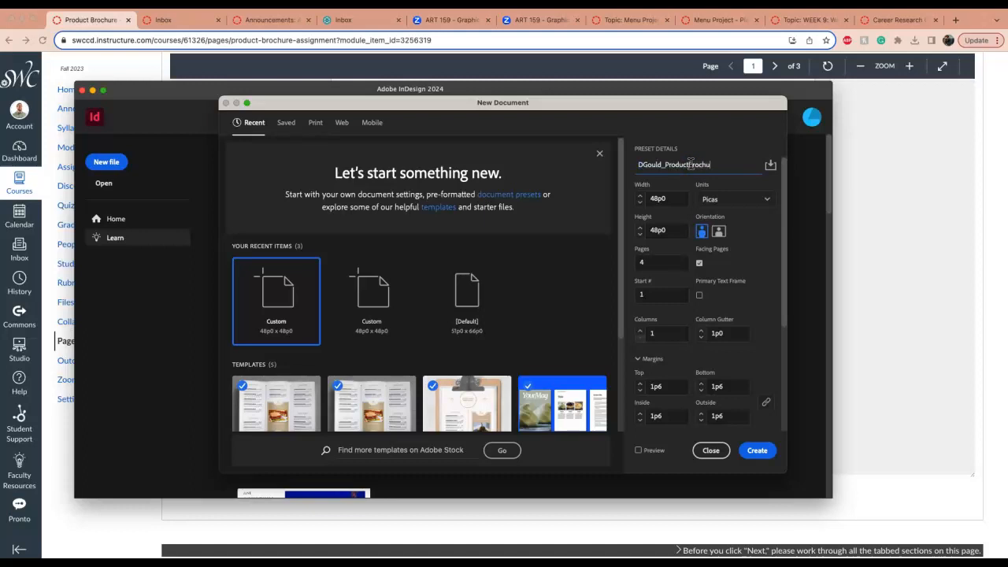
{"action": "type", "text": "re"}
{"action": "left_click", "coordinate": [721, 201]}
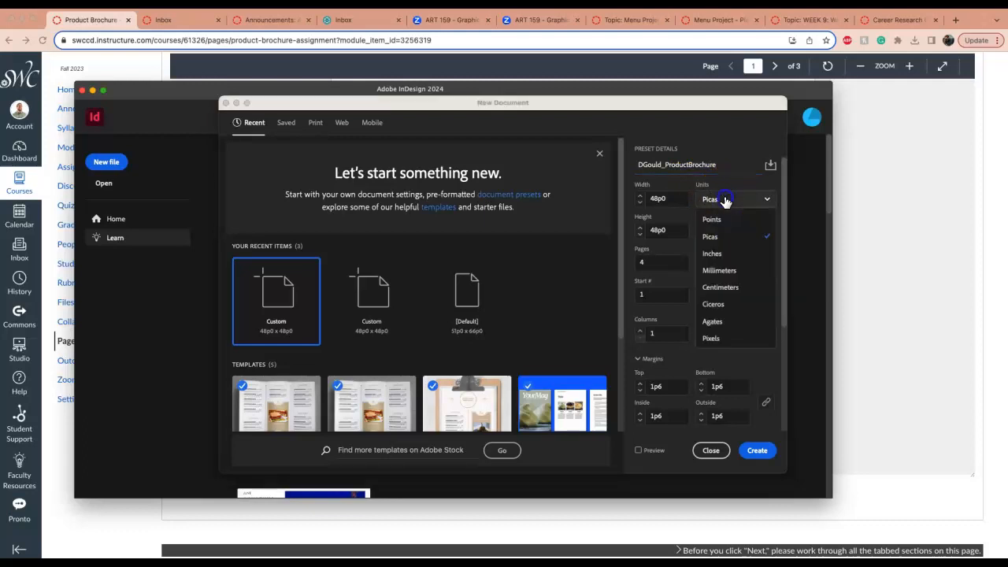
{"action": "left_click", "coordinate": [732, 254]}
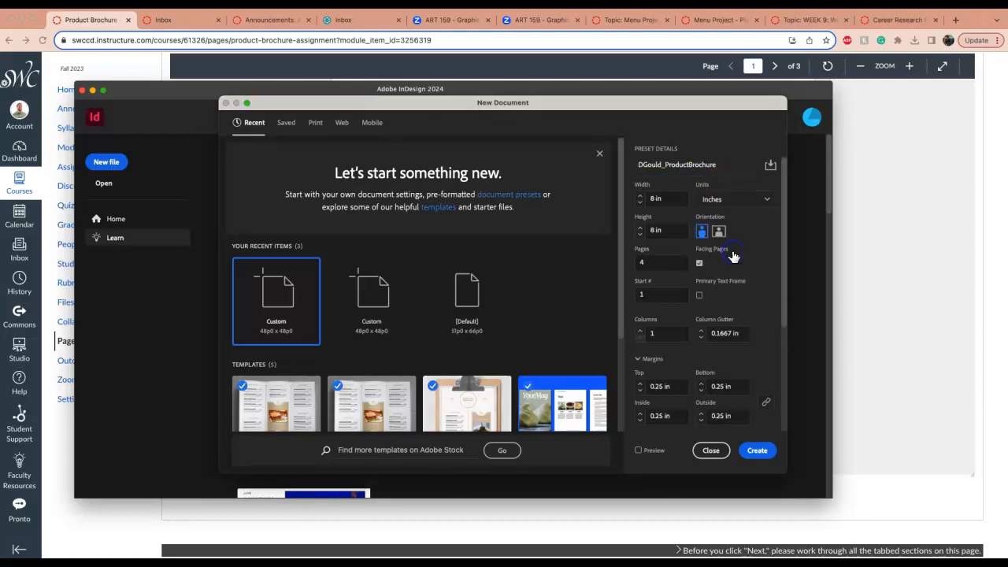
Step: Set the page size to 8.5 in wide by 11 in high, in portrait orientation with facing pages
{"action": "left_click_drag", "start_coordinate": [652, 197], "coordinate": [669, 198]}
{"action": "type", "text": "8.5"}
{"action": "left_click", "coordinate": [668, 230]}
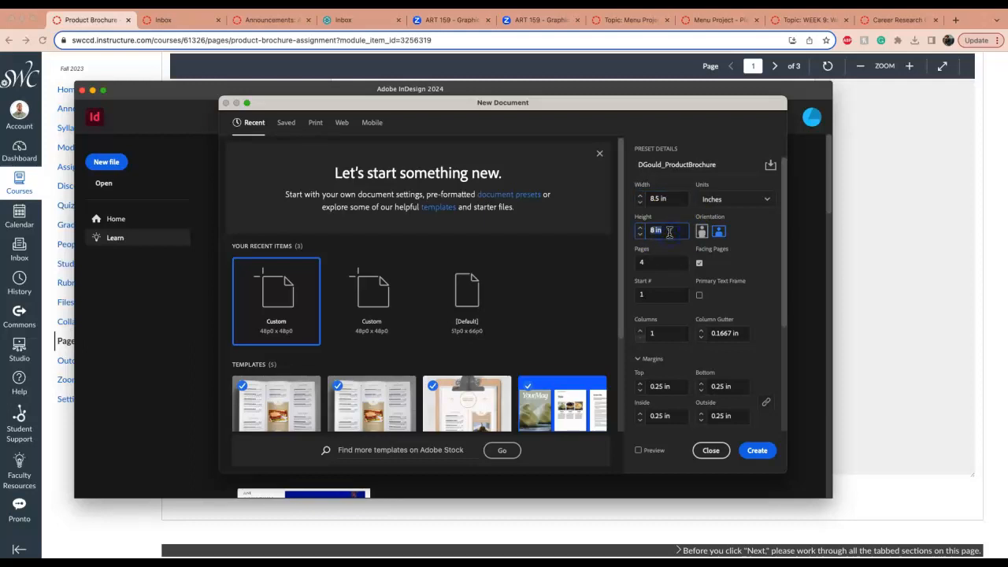
{"action": "left_click", "coordinate": [741, 244]}
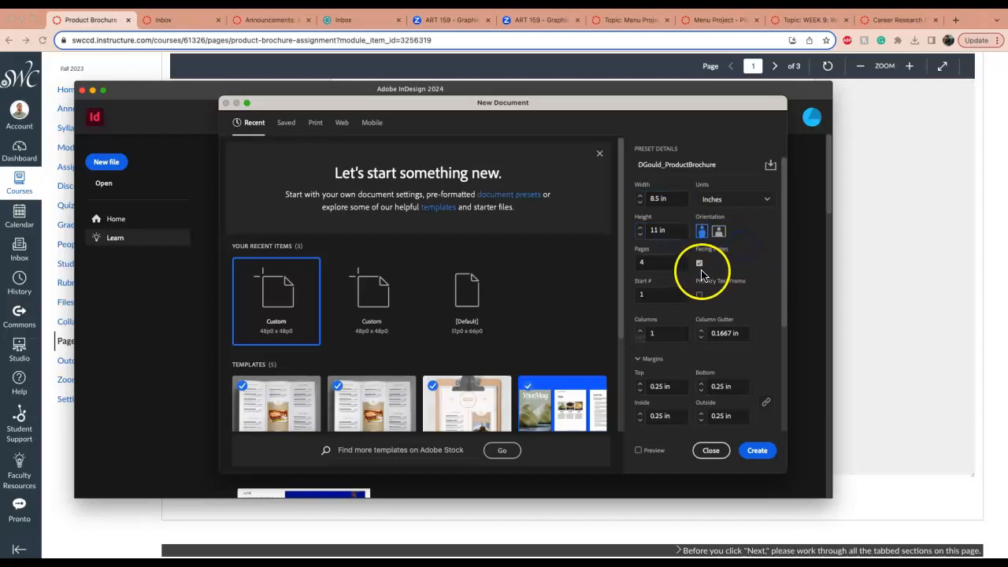
{"action": "left_click", "coordinate": [700, 263]}
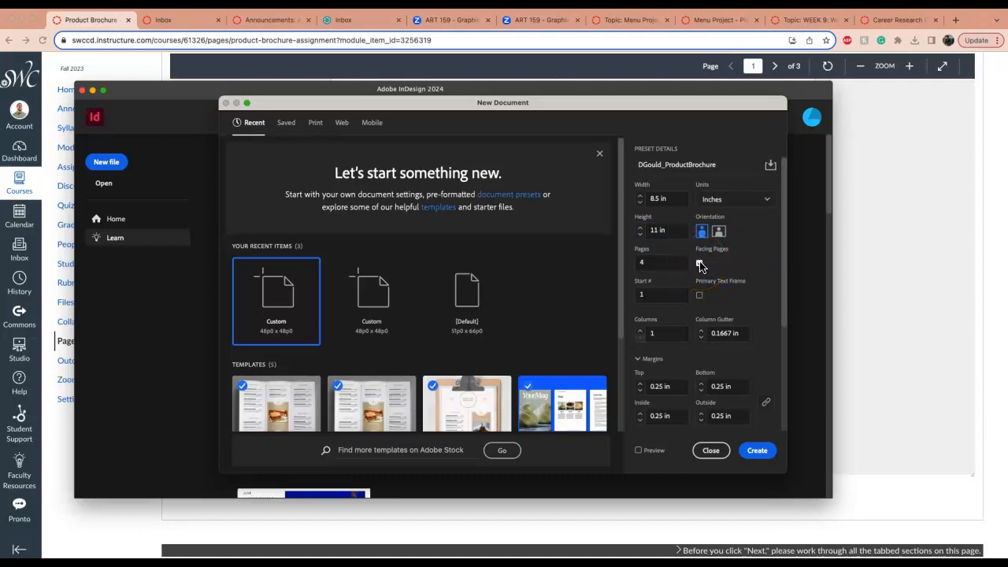
{"action": "left_click", "coordinate": [702, 233]}
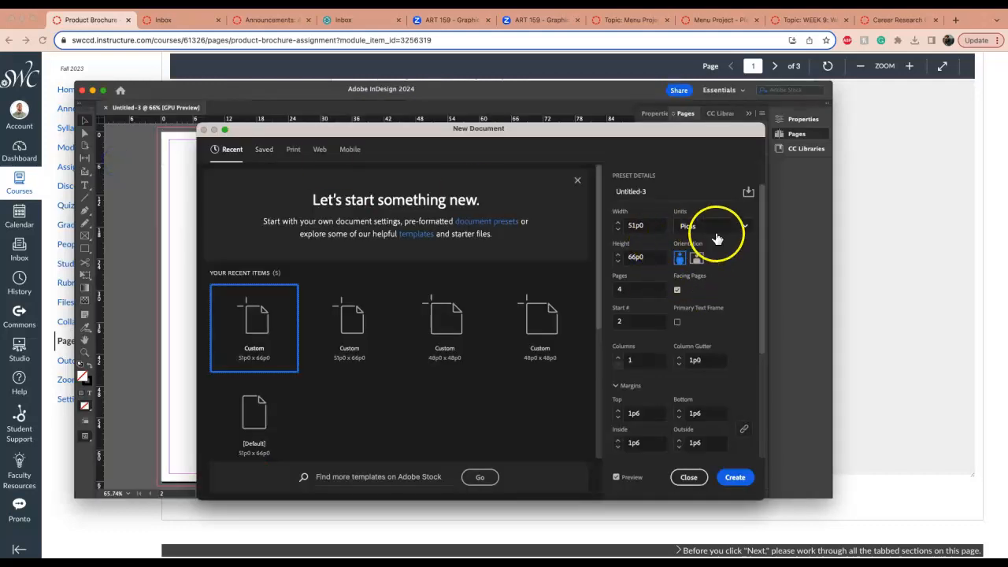
Step: Set the new document's units to inches and its starting page number to 2
{"action": "left_click", "coordinate": [713, 228]}
{"action": "left_click", "coordinate": [716, 281]}
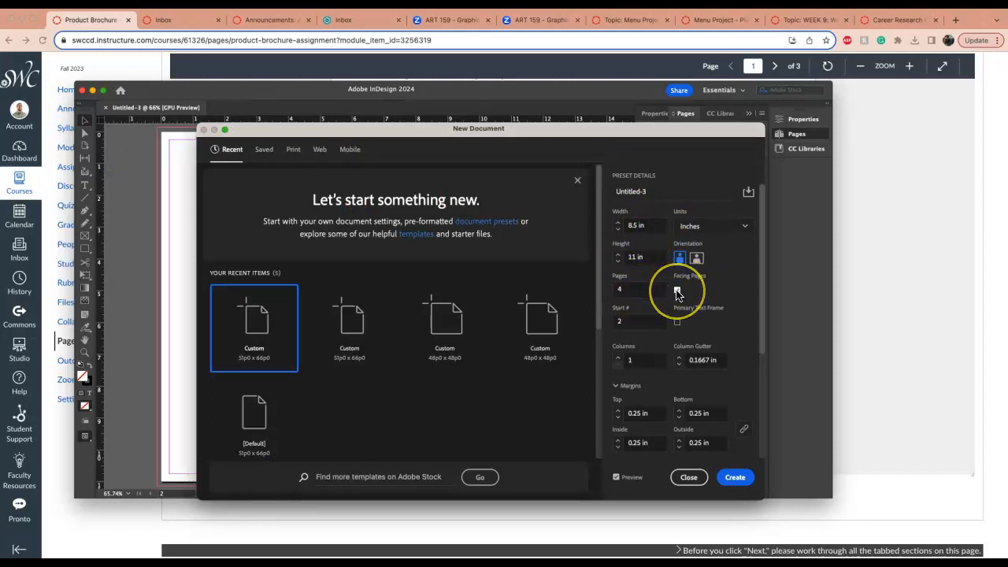
{"action": "double_click", "coordinate": [621, 323]}
{"action": "type", "text": "2"}
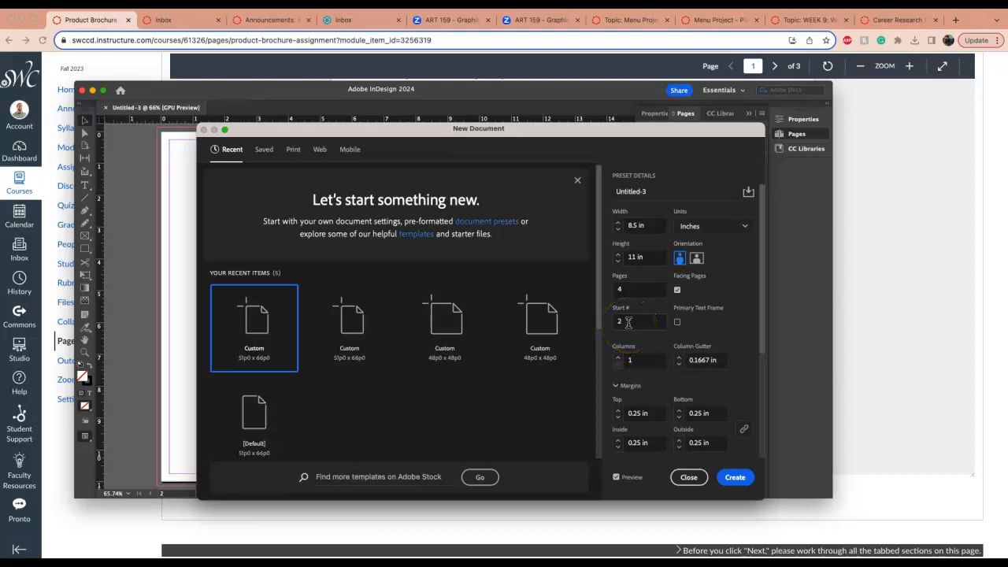
Step: Review the new document's margins and bleed, and compare them with the brochure requirements on the assignment sheet in the browser
{"action": "scroll", "coordinate": [641, 366], "scroll_direction": "down", "scroll_amount": 1}
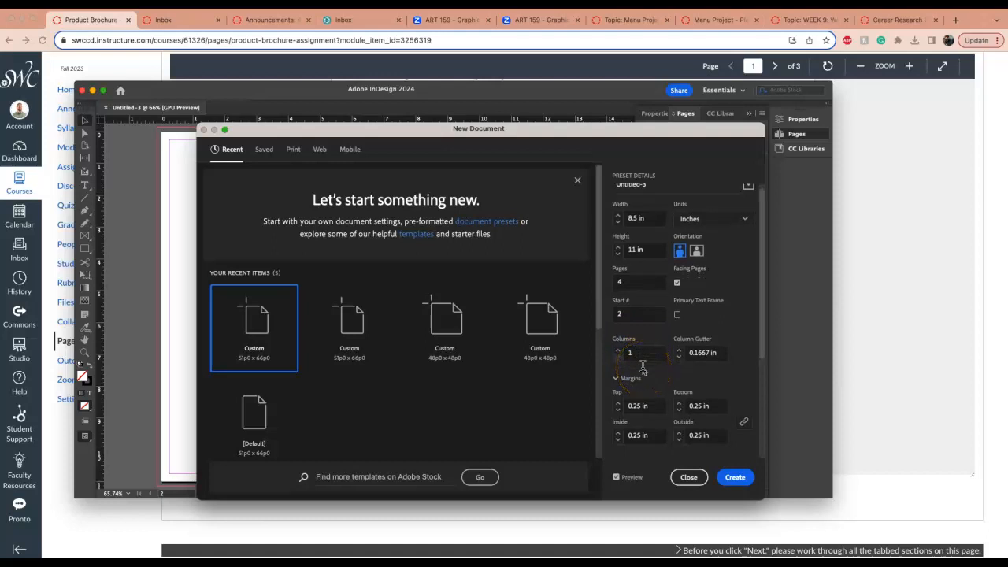
{"action": "scroll", "coordinate": [718, 345], "scroll_direction": "down", "scroll_amount": 3}
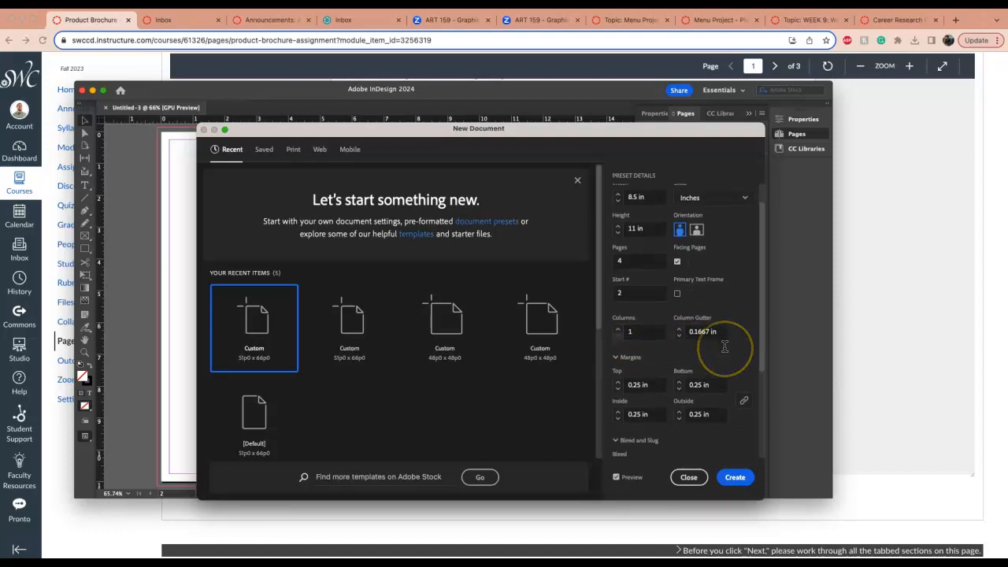
{"action": "scroll", "coordinate": [725, 349], "scroll_direction": "down", "scroll_amount": 4}
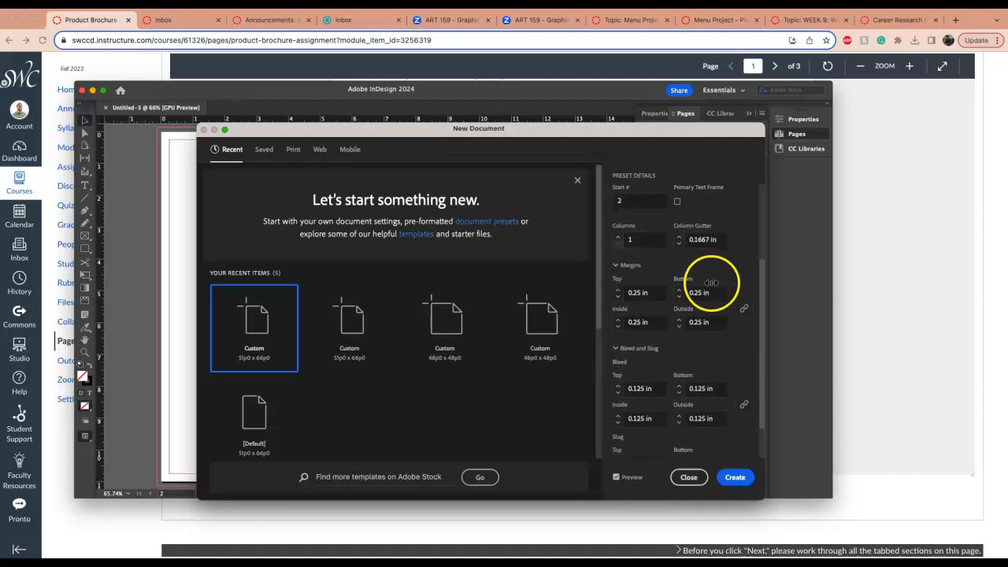
{"action": "scroll", "coordinate": [678, 315], "scroll_direction": "down", "scroll_amount": 2}
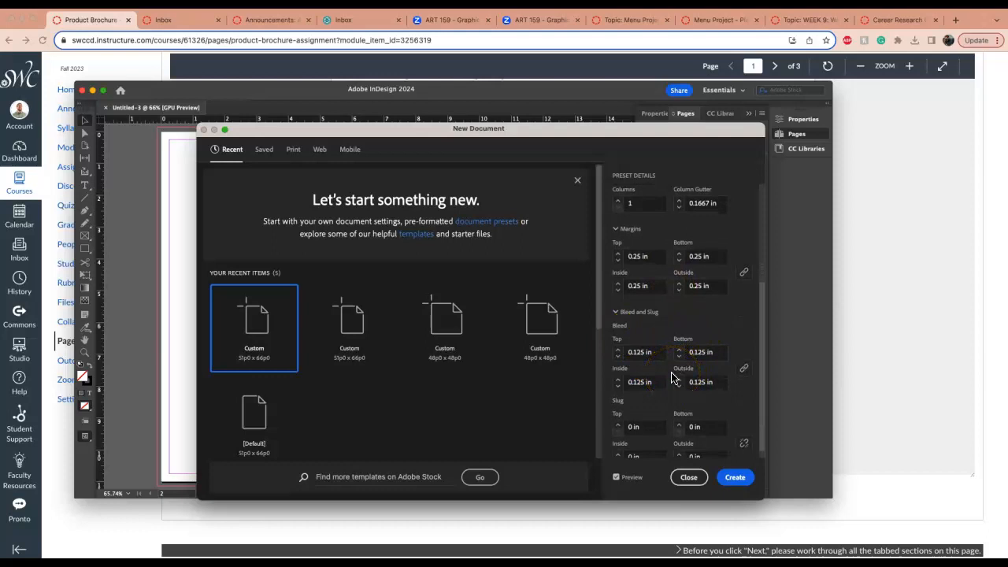
{"action": "left_click", "coordinate": [911, 302]}
{"action": "scroll", "coordinate": [707, 249], "scroll_direction": "up", "scroll_amount": 5}
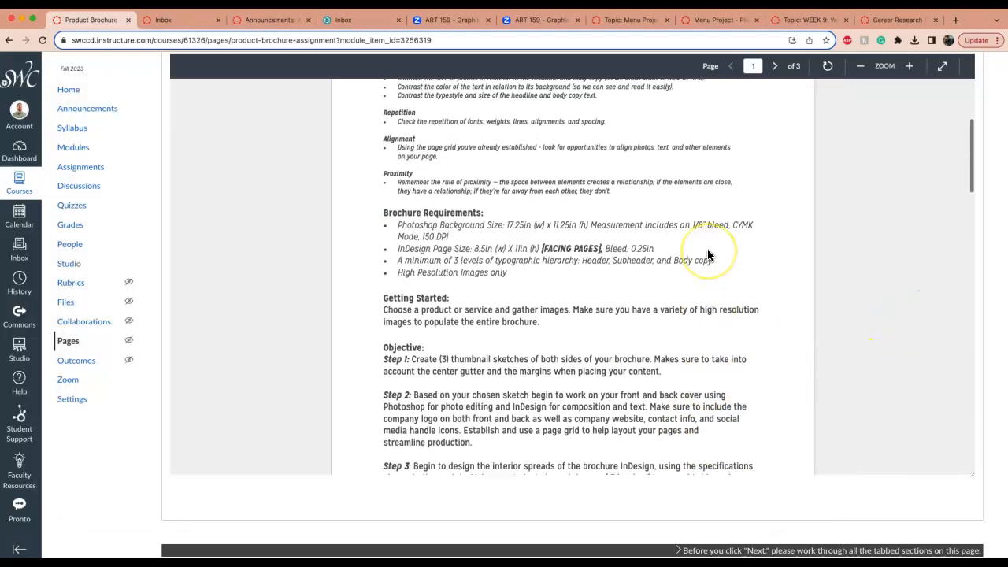
{"action": "scroll", "coordinate": [708, 255], "scroll_direction": "up", "scroll_amount": 1}
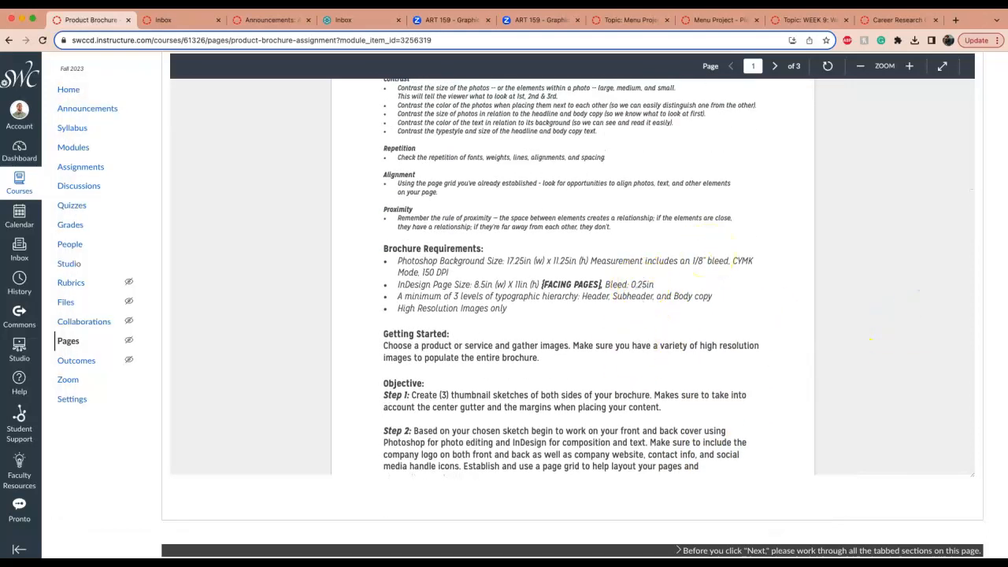
Step: Return to InDesign and create the facing-pages document with the existing margin and bleed settings
{"action": "key", "text": "super+Tab"}
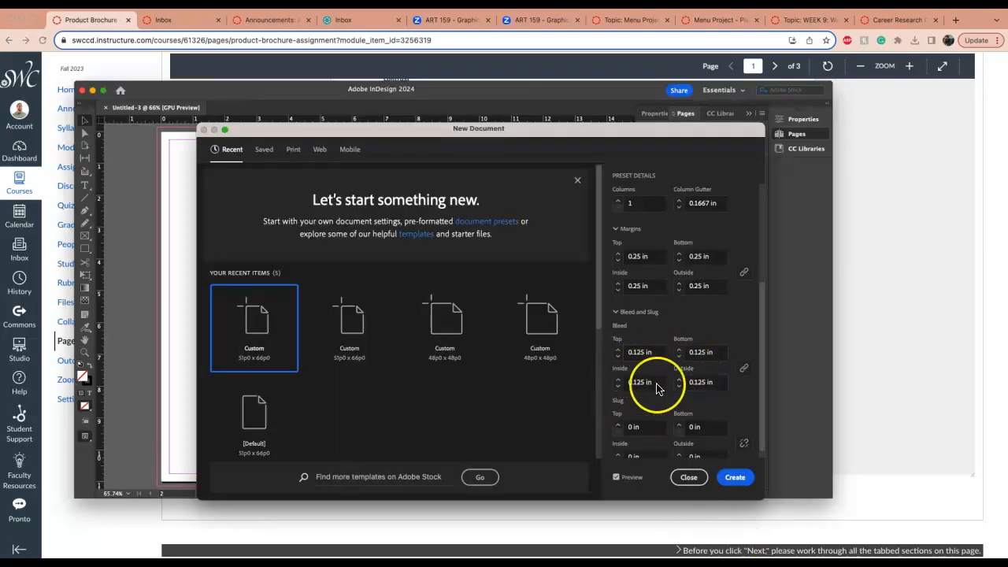
{"action": "scroll", "coordinate": [639, 374], "scroll_direction": "down", "scroll_amount": 1}
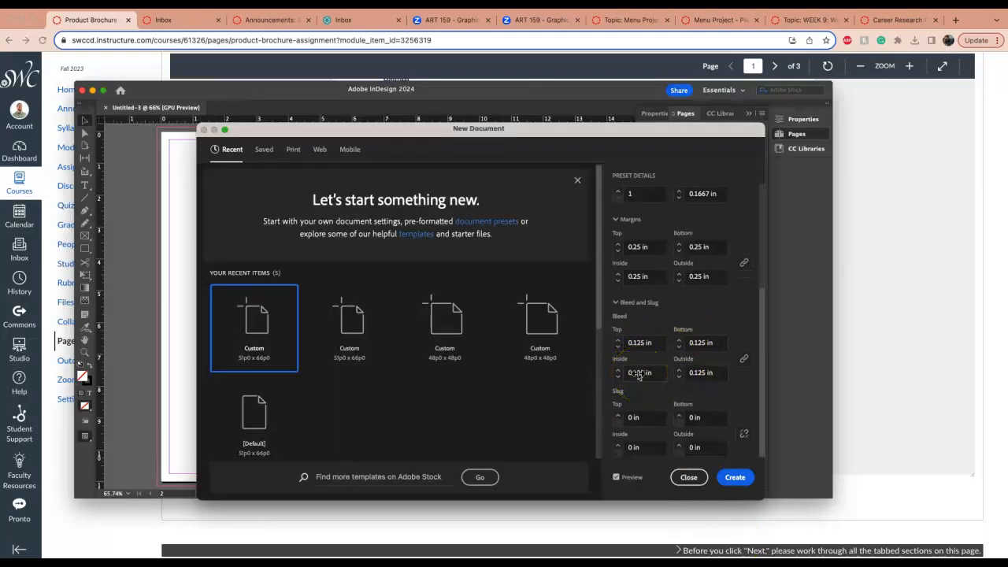
{"action": "left_click", "coordinate": [737, 478]}
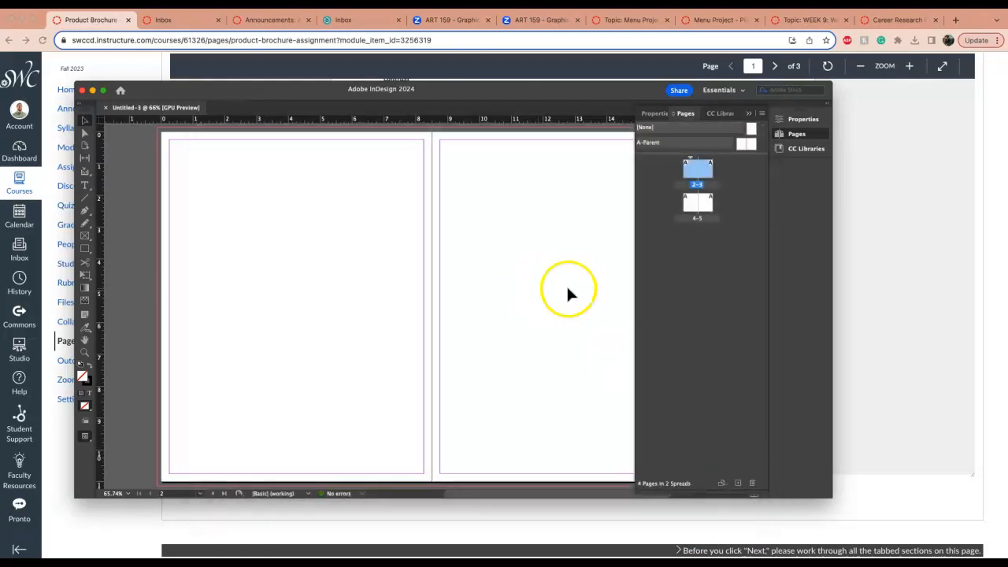
Step: Enlarge the InDesign window to fill the screen and look over both spreads of the new document
{"action": "double_click", "coordinate": [628, 91]}
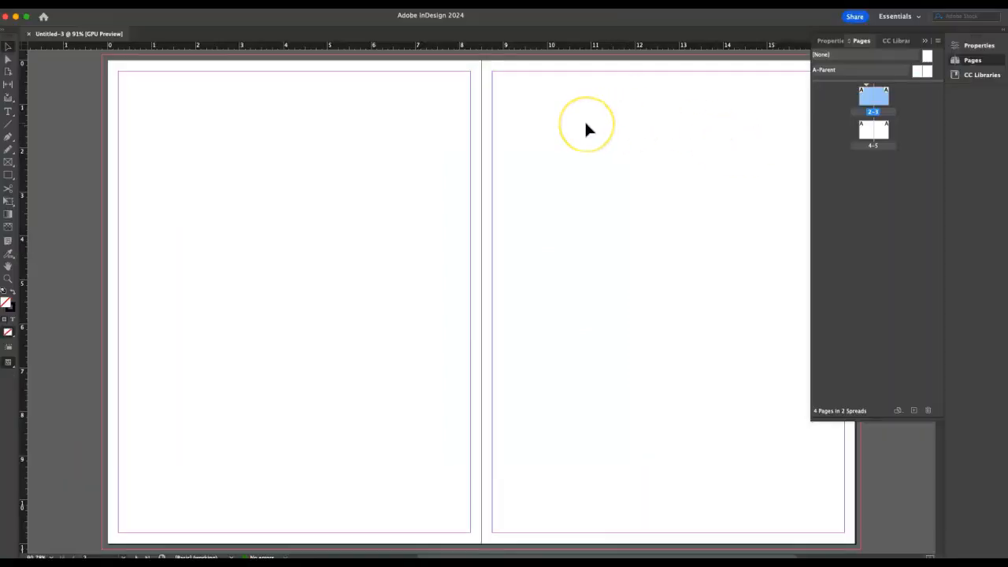
{"action": "scroll", "coordinate": [585, 124], "scroll_direction": "down", "scroll_amount": 10}
{"action": "scroll", "coordinate": [586, 125], "scroll_direction": "down", "scroll_amount": 4}
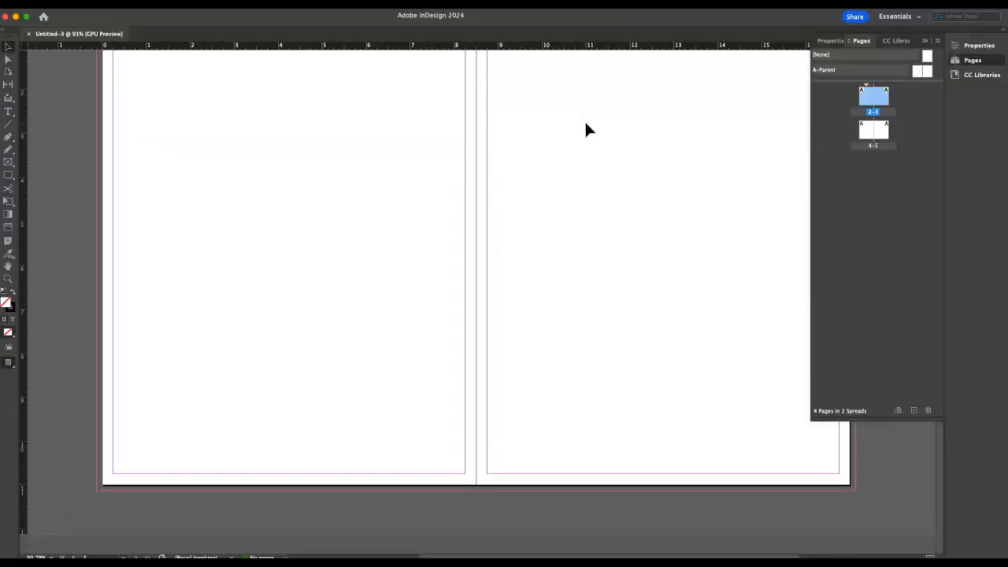
{"action": "scroll", "coordinate": [585, 122], "scroll_direction": "up", "scroll_amount": 13}
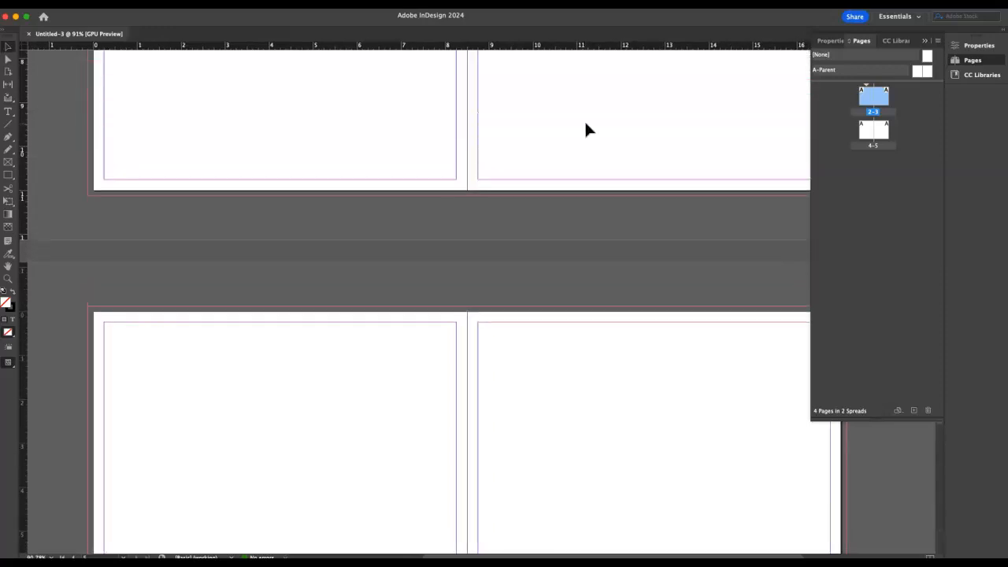
{"action": "scroll", "coordinate": [586, 126], "scroll_direction": "up", "scroll_amount": 6}
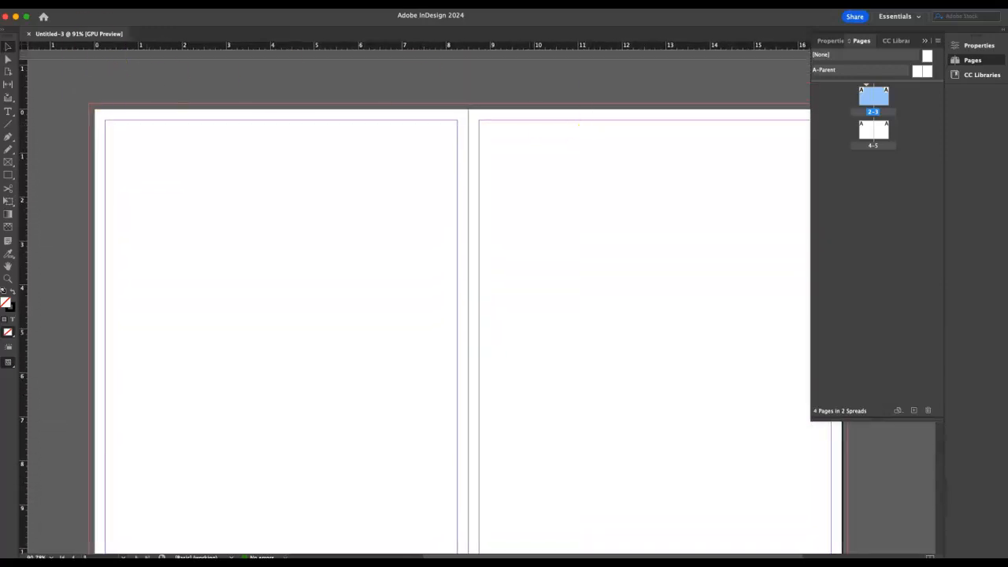
Step: Increase the page margins to 0.5 in on all sides in Document Setup and check the spreads
{"action": "left_click", "coordinate": [69, 4]}
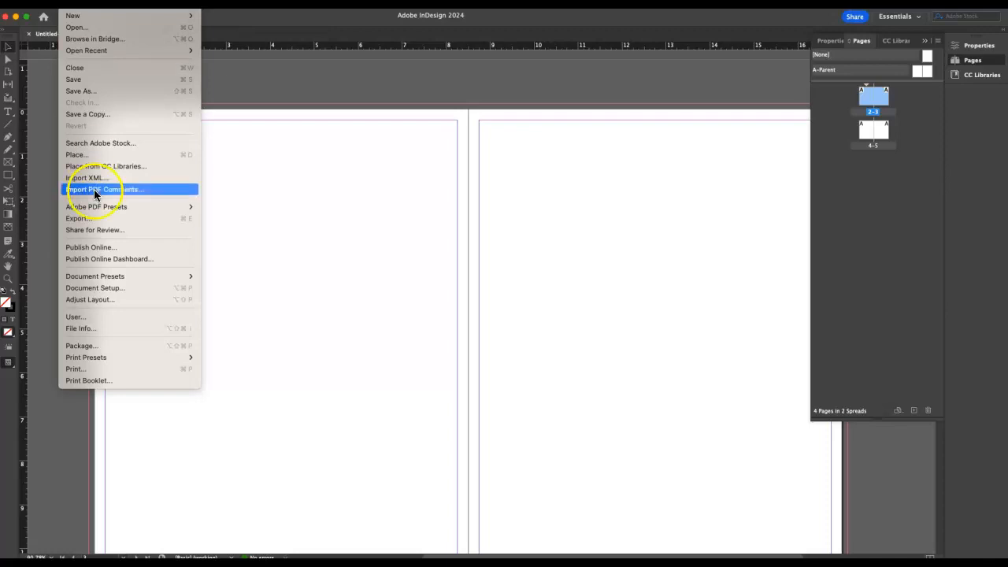
{"action": "left_click", "coordinate": [103, 288]}
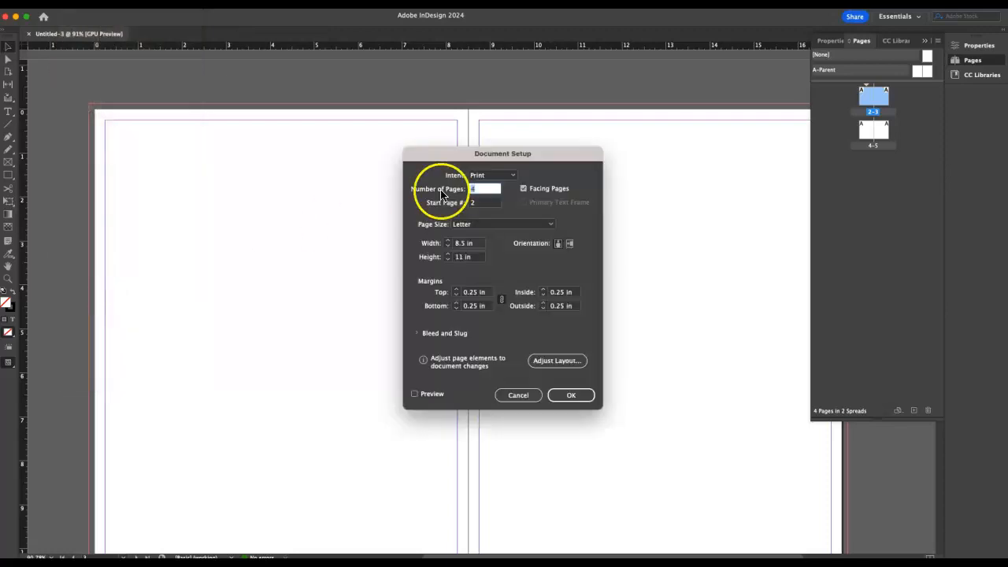
{"action": "left_click", "coordinate": [455, 291]}
{"action": "left_click", "coordinate": [455, 290]}
{"action": "left_click", "coordinate": [455, 291]}
{"action": "left_click", "coordinate": [571, 396]}
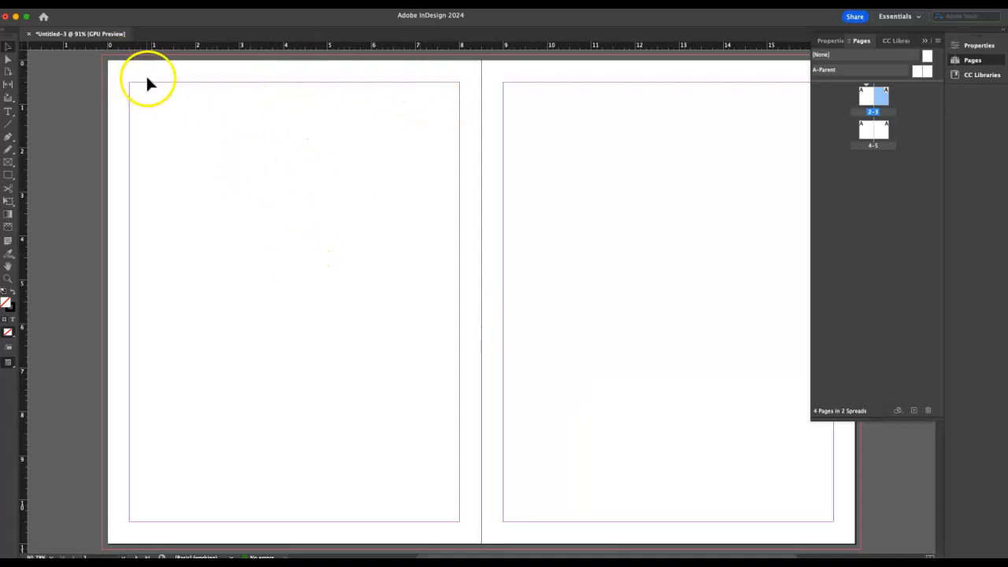
{"action": "scroll", "coordinate": [226, 257], "scroll_direction": "down", "scroll_amount": 5}
{"action": "scroll", "coordinate": [226, 257], "scroll_direction": "up", "scroll_amount": 7}
{"action": "scroll", "coordinate": [226, 259], "scroll_direction": "down", "scroll_amount": 5}
{"action": "scroll", "coordinate": [226, 258], "scroll_direction": "up", "scroll_amount": 2}
{"action": "scroll", "coordinate": [226, 254], "scroll_direction": "down", "scroll_amount": 3}
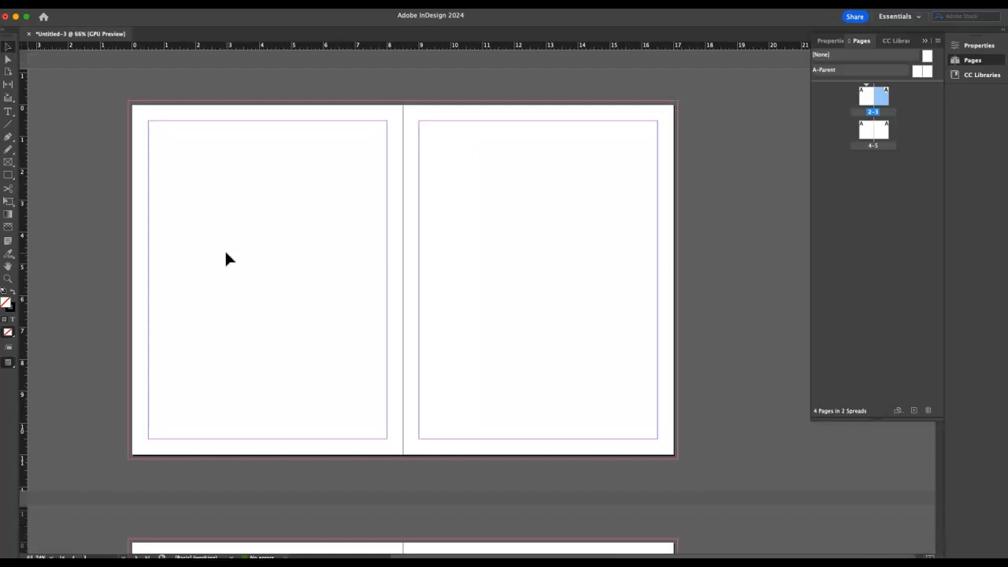
Step: Switch to the assignment sheet in the browser and review the brochure requirements, Photoshop specs, and InDesign Brochure Set-Up Specs
{"action": "key", "text": "ctrl+Up"}
{"action": "left_click", "coordinate": [583, 181]}
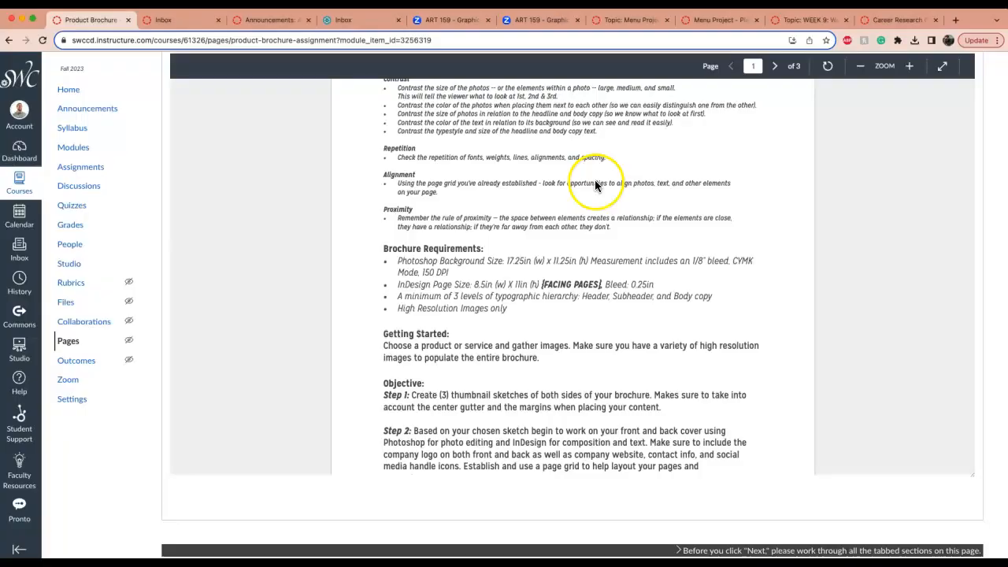
{"action": "scroll", "coordinate": [514, 295], "scroll_direction": "down", "scroll_amount": 3}
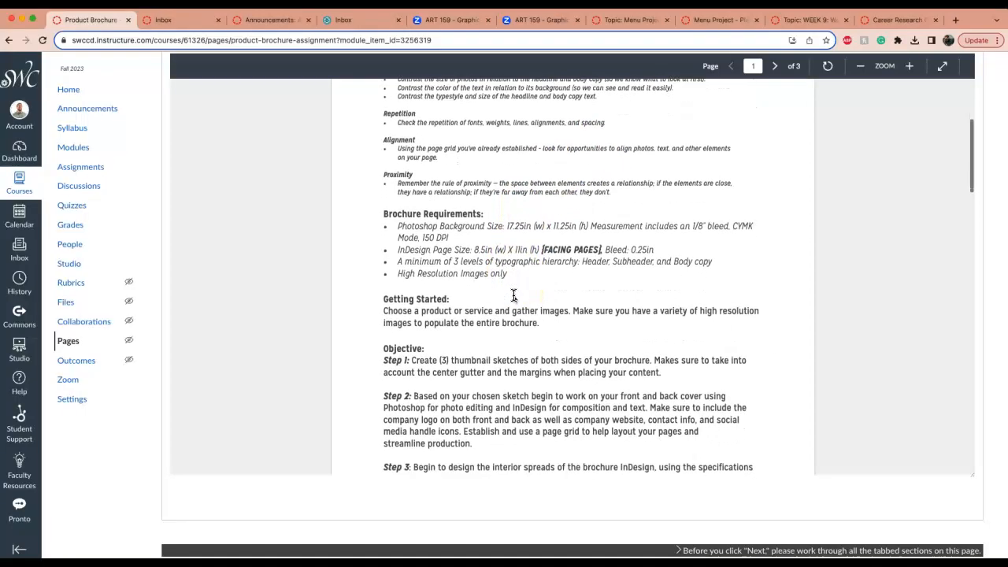
{"action": "scroll", "coordinate": [513, 295], "scroll_direction": "down", "scroll_amount": 10}
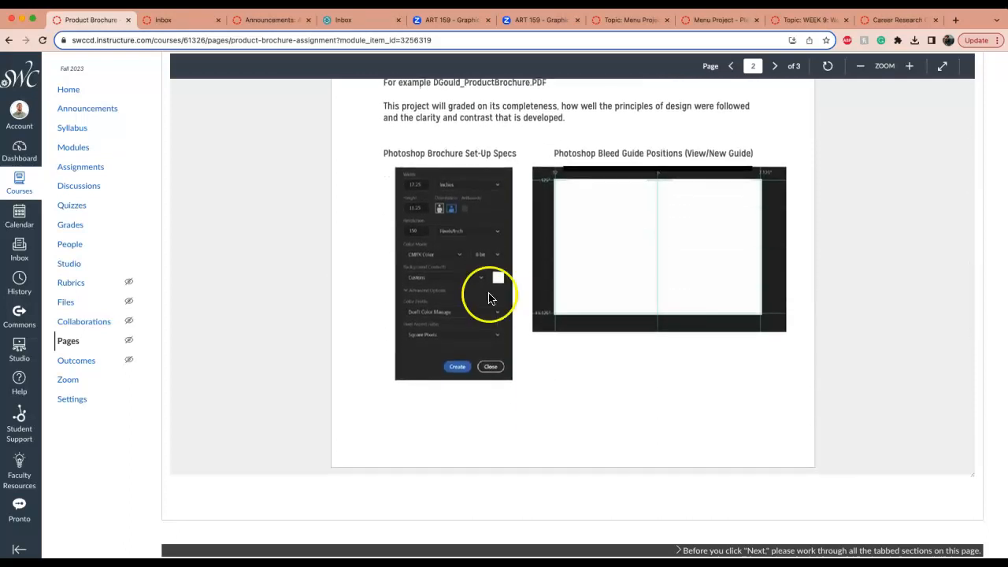
{"action": "scroll", "coordinate": [506, 317], "scroll_direction": "down", "scroll_amount": 9}
{"action": "scroll", "coordinate": [505, 318], "scroll_direction": "down", "scroll_amount": 8}
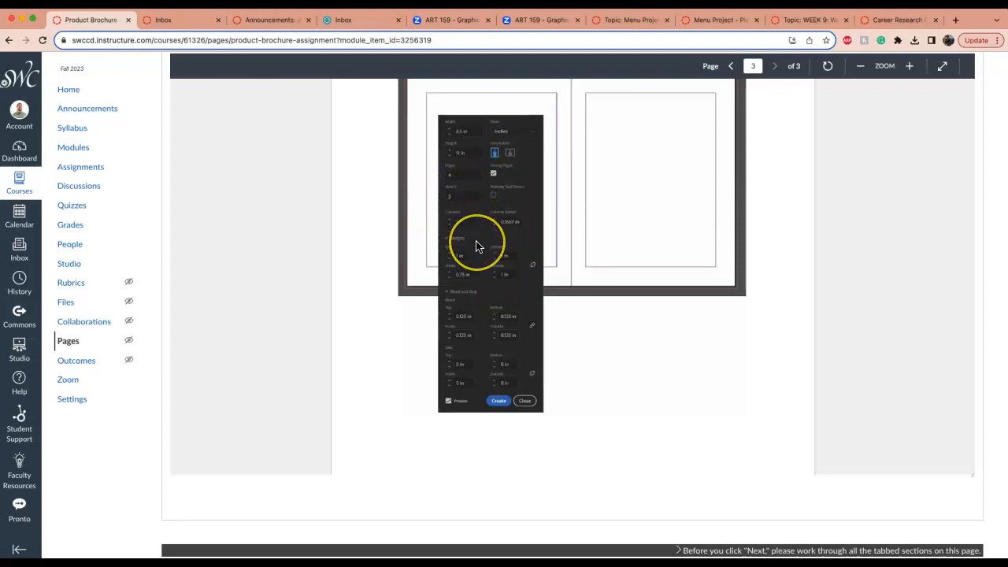
{"action": "scroll", "coordinate": [477, 245], "scroll_direction": "down", "scroll_amount": 3}
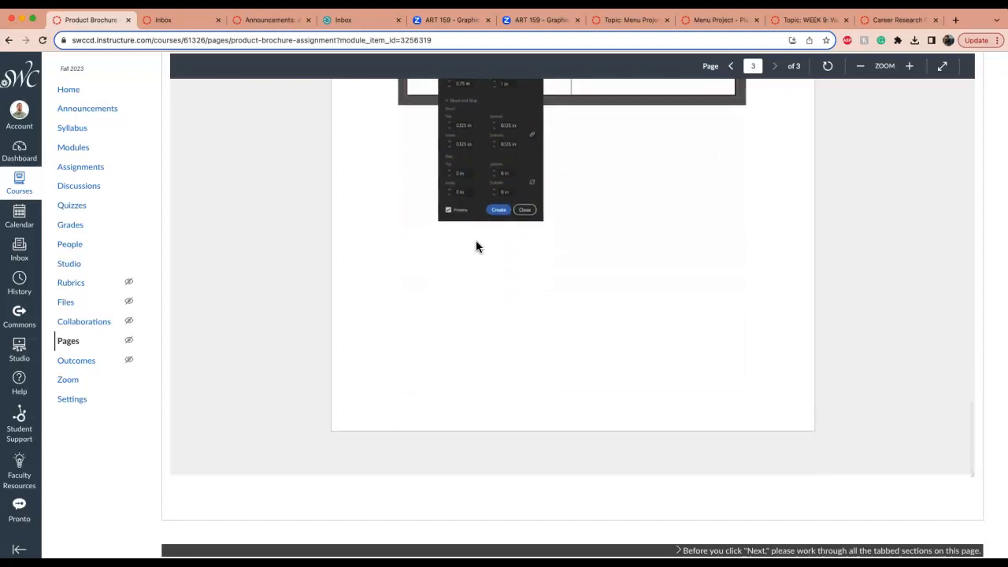
{"action": "scroll", "coordinate": [476, 246], "scroll_direction": "up", "scroll_amount": 5}
{"action": "scroll", "coordinate": [475, 245], "scroll_direction": "down", "scroll_amount": 1}
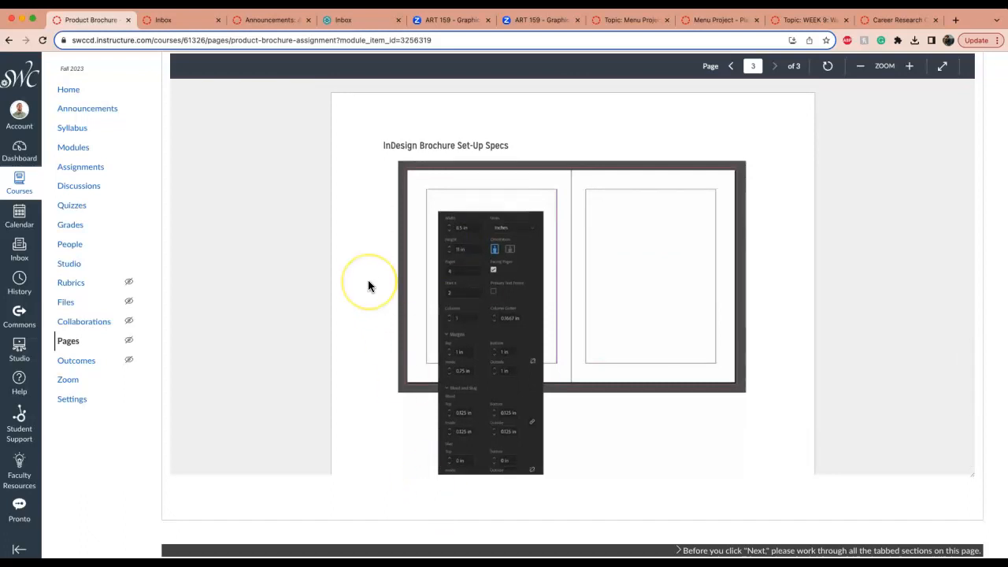
Step: Return to InDesign and begin a guide layout for the page 2–3 spread with 3 columns and preview on
{"action": "key", "text": "ctrl+Up"}
{"action": "left_click", "coordinate": [504, 181]}
{"action": "left_click", "coordinate": [472, 191]}
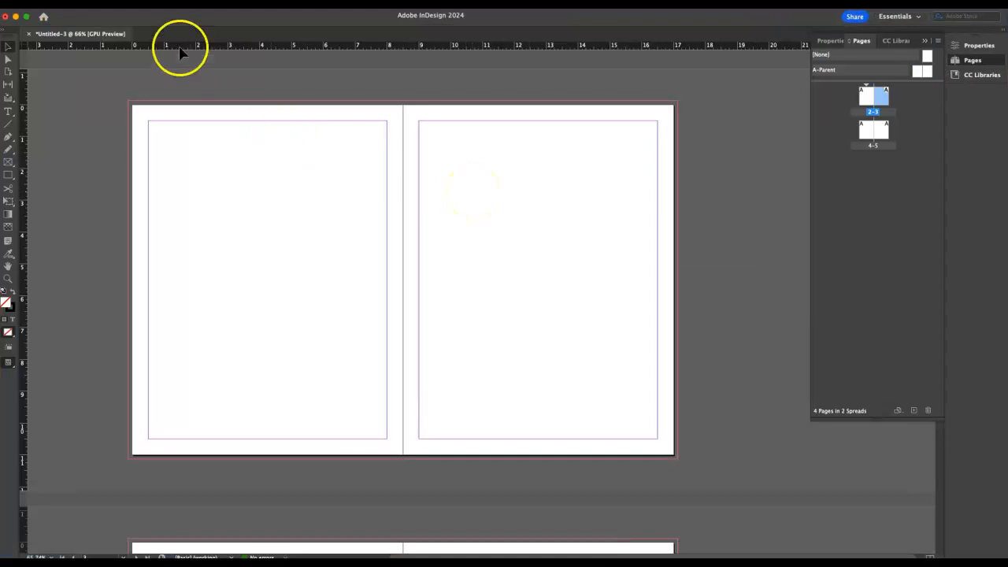
{"action": "left_click", "coordinate": [90, 5]}
{"action": "left_click", "coordinate": [69, 5]}
{"action": "left_click", "coordinate": [69, 5]}
{"action": "mouse_move", "coordinate": [75, 17]}
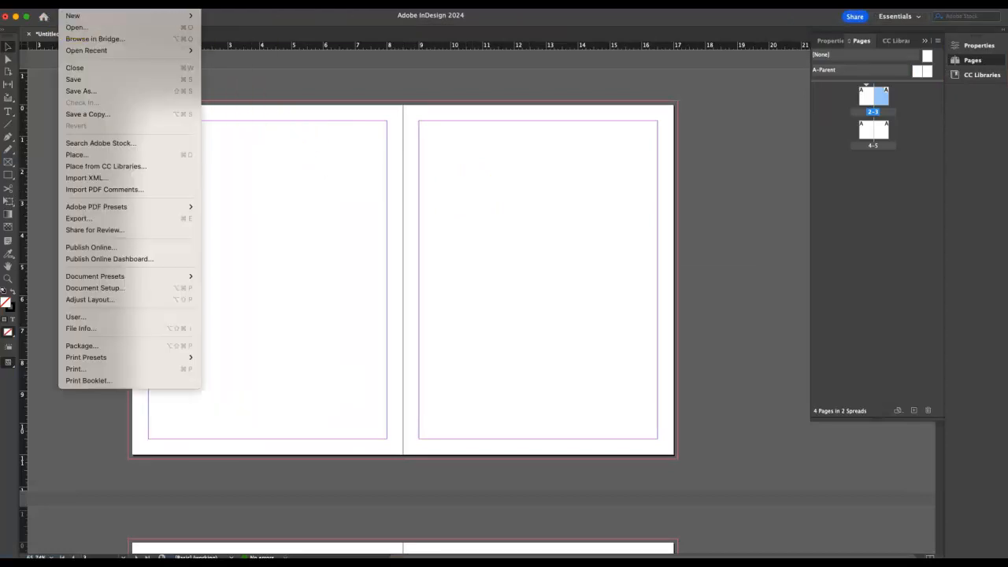
{"action": "mouse_move", "coordinate": [118, 4]}
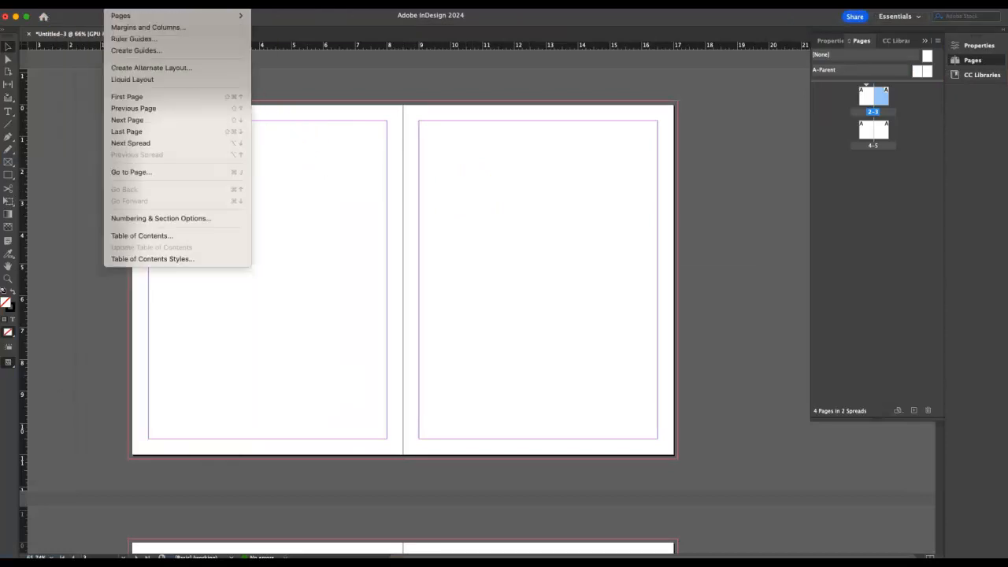
{"action": "left_click", "coordinate": [131, 50]}
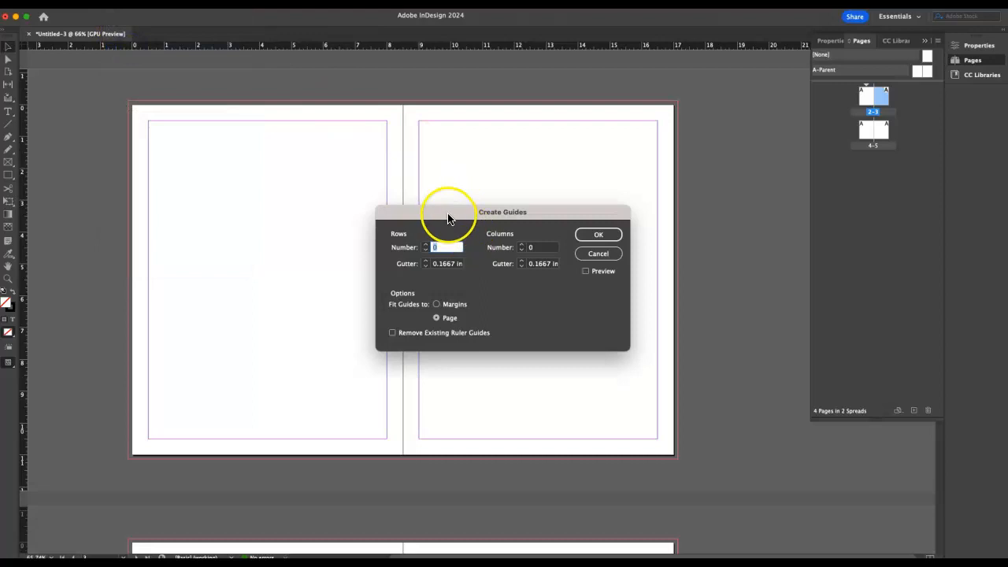
{"action": "left_click", "coordinate": [521, 246]}
{"action": "left_click", "coordinate": [520, 247]}
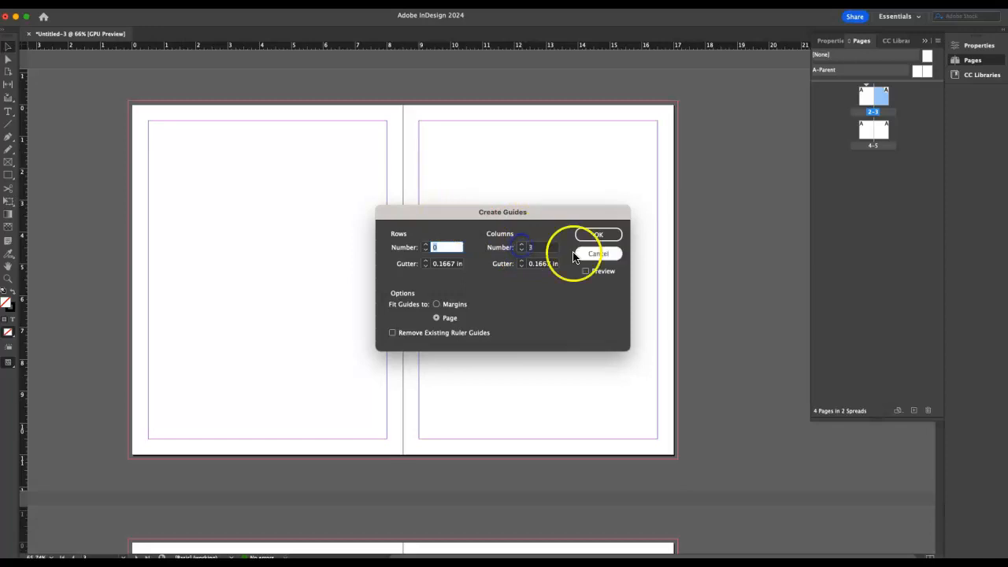
{"action": "left_click", "coordinate": [586, 271]}
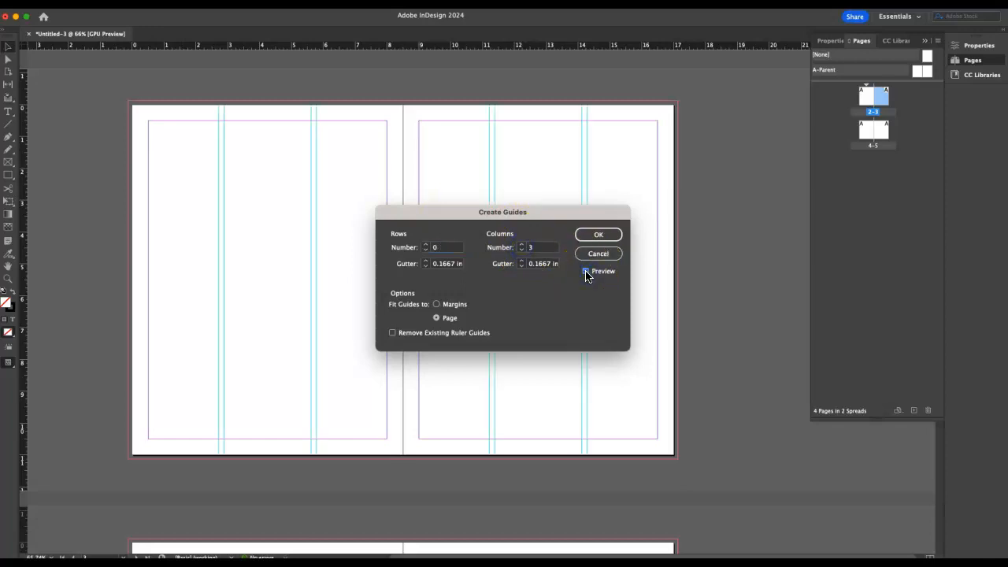
Step: Set 4 rows, fit the guides to the margins, and create them on the page 2–3 spread
{"action": "left_click", "coordinate": [424, 246]}
{"action": "left_click", "coordinate": [425, 246]}
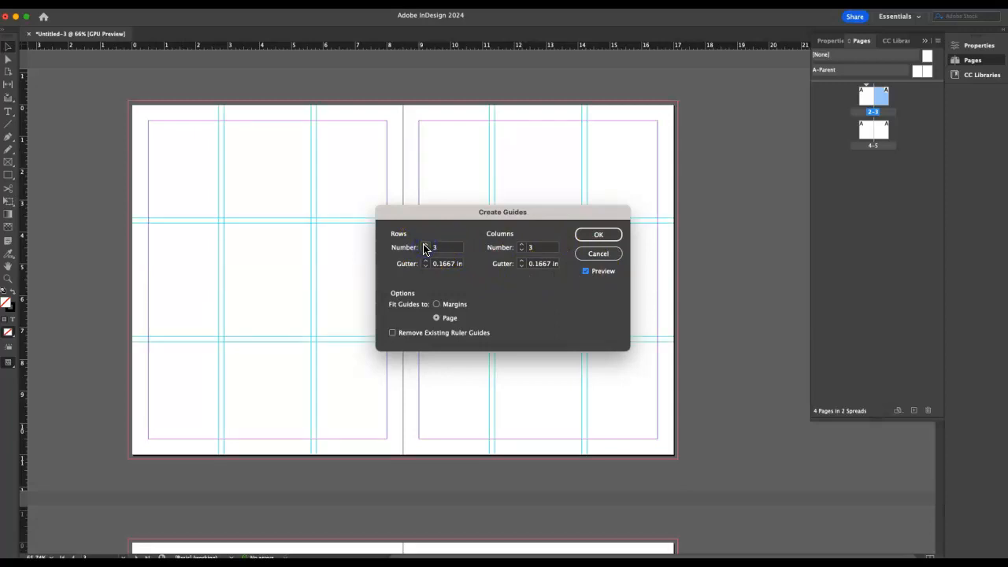
{"action": "left_click", "coordinate": [424, 246]}
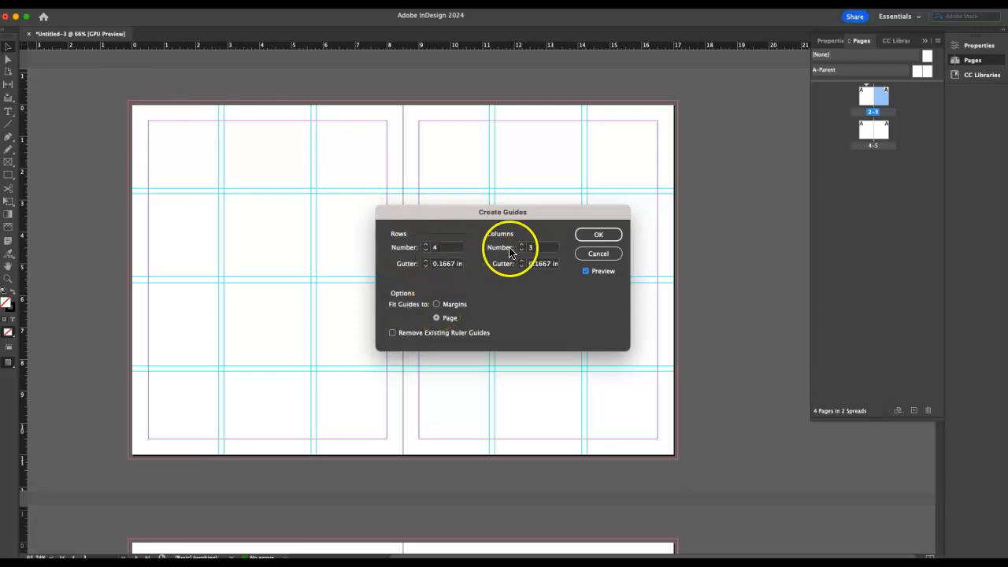
{"action": "left_click", "coordinate": [437, 305]}
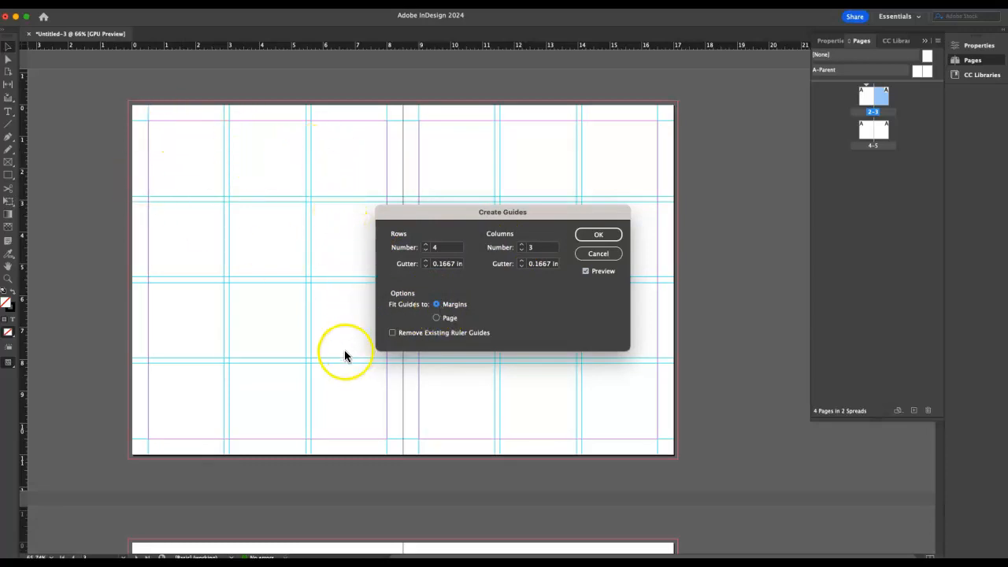
{"action": "left_click", "coordinate": [602, 235]}
{"action": "left_click", "coordinate": [604, 236]}
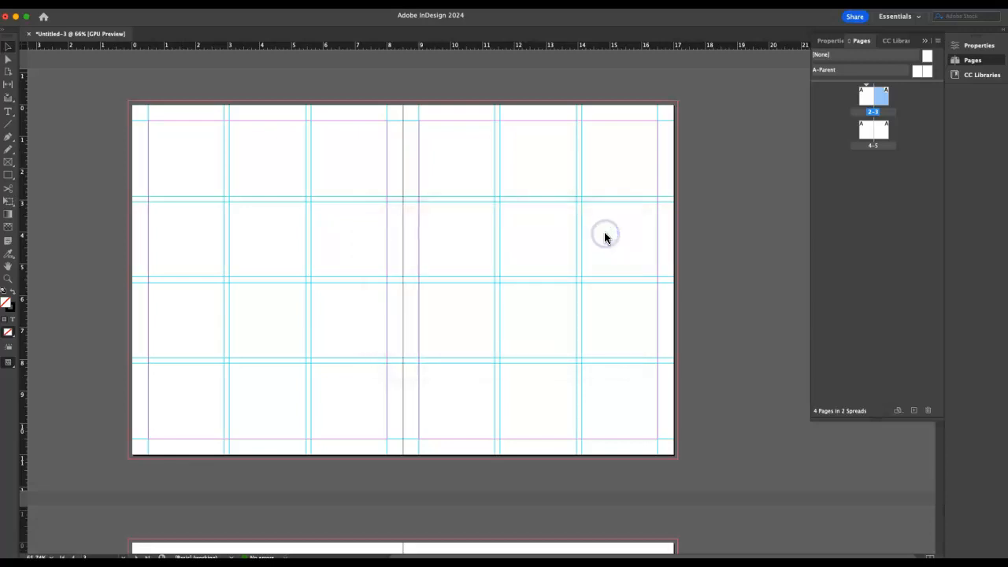
Step: Create guides with 4 rows and 3 columns, fitted to the margins, on the page 4–5 spread
{"action": "scroll", "coordinate": [605, 237], "scroll_direction": "down", "scroll_amount": 10}
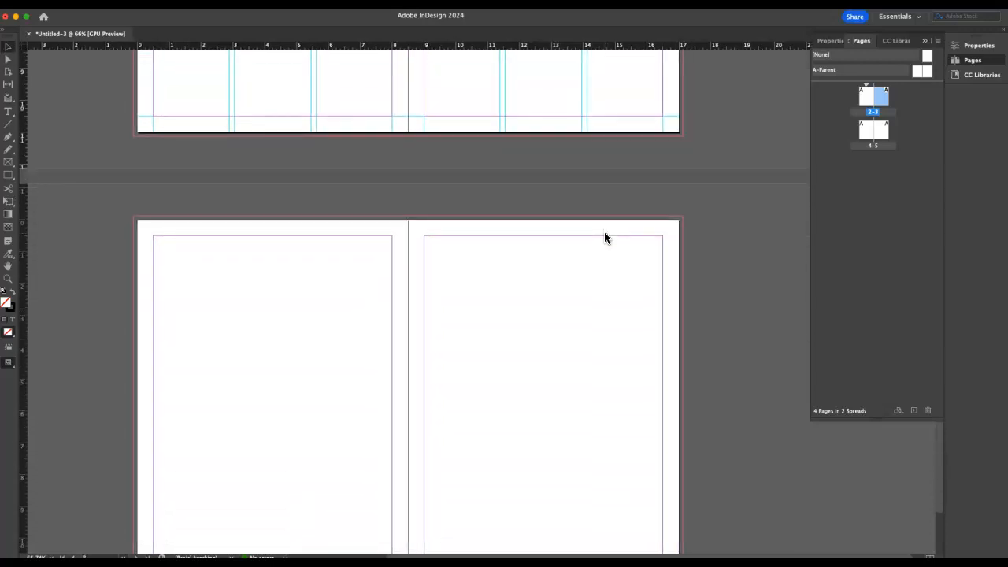
{"action": "left_click", "coordinate": [578, 207]}
{"action": "scroll", "coordinate": [578, 208], "scroll_direction": "up", "scroll_amount": 6}
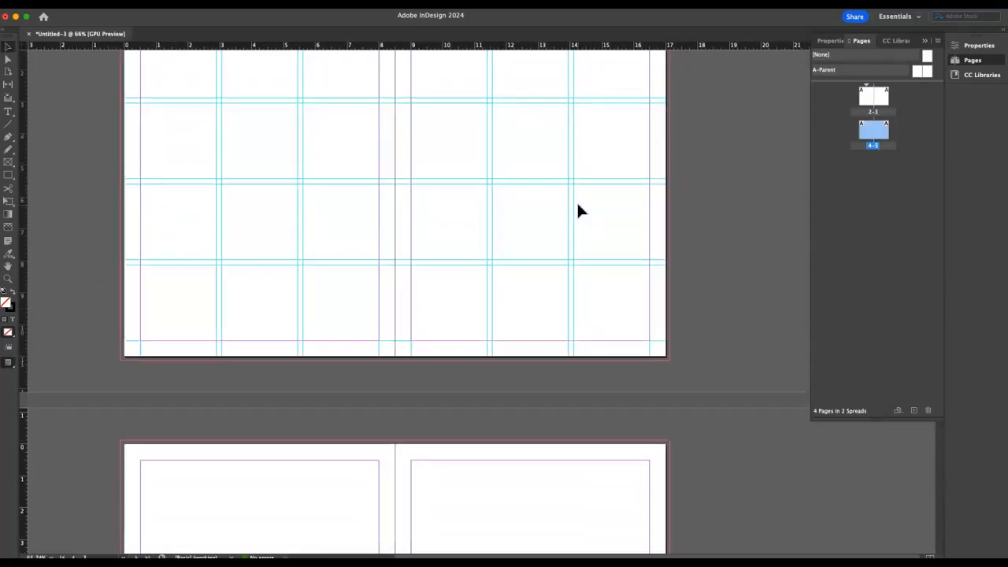
{"action": "scroll", "coordinate": [578, 210], "scroll_direction": "down", "scroll_amount": 2}
{"action": "scroll", "coordinate": [578, 211], "scroll_direction": "down", "scroll_amount": 5}
{"action": "scroll", "coordinate": [704, 234], "scroll_direction": "down", "scroll_amount": 2}
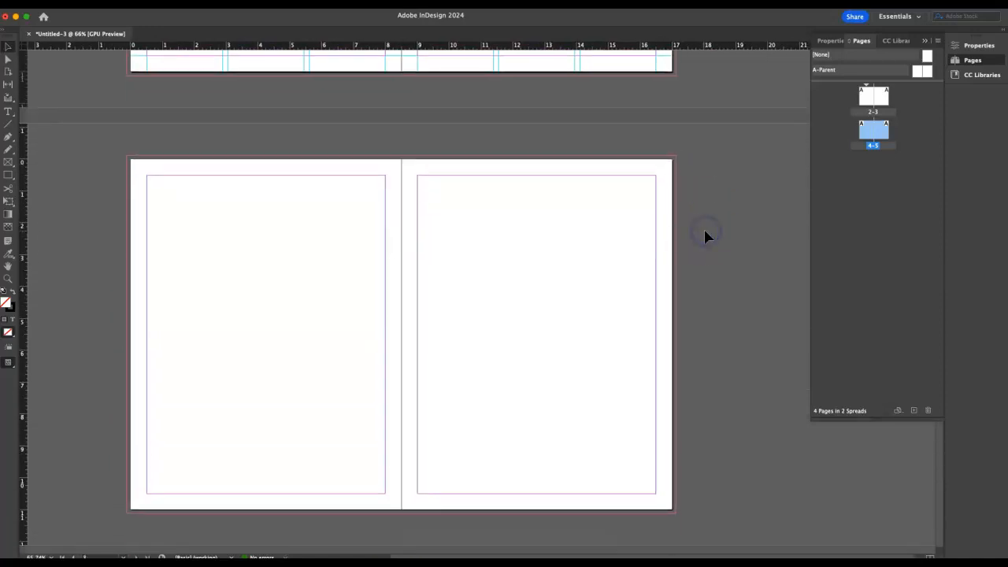
{"action": "left_click", "coordinate": [131, 3]}
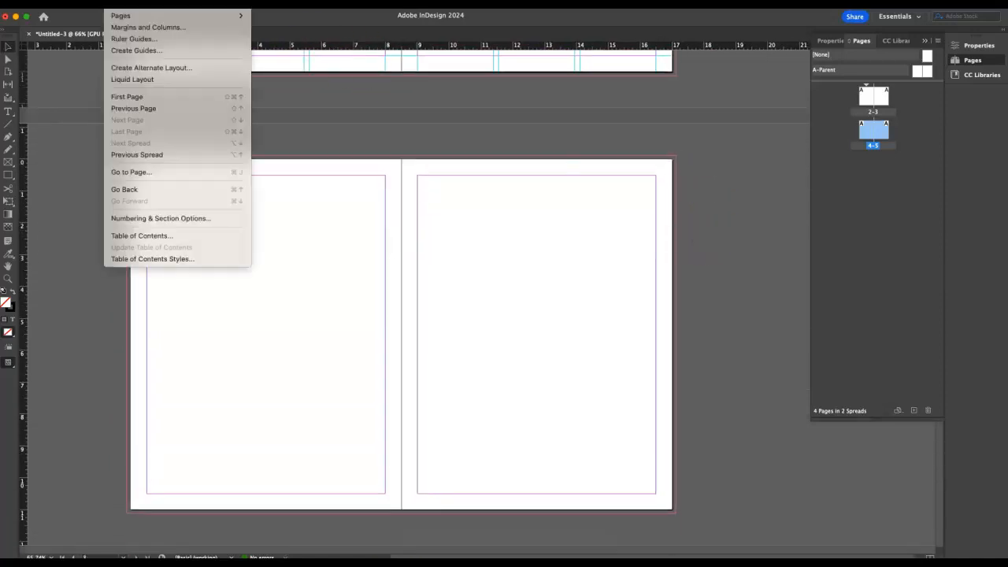
{"action": "left_click", "coordinate": [130, 50]}
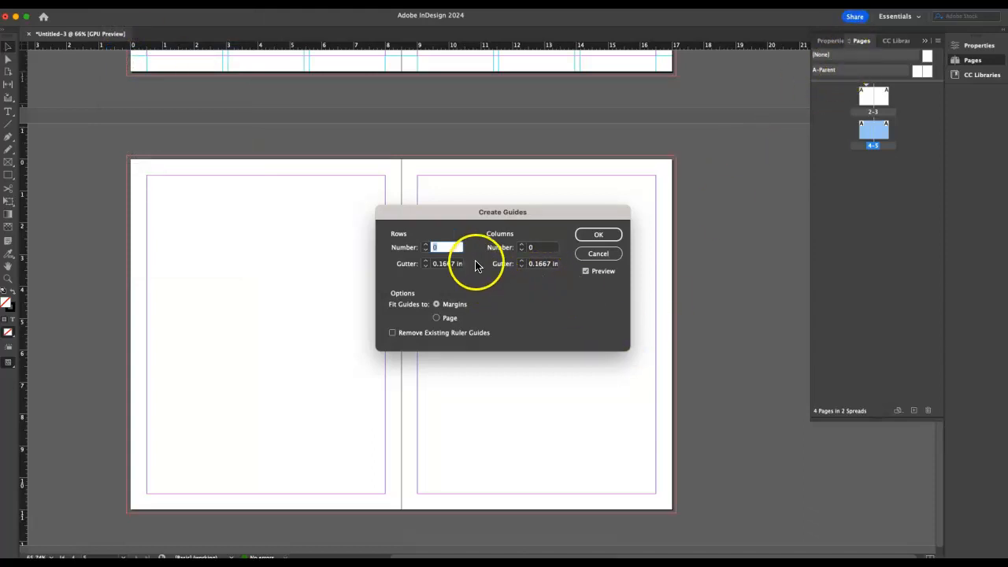
{"action": "left_click", "coordinate": [425, 246]}
{"action": "left_click", "coordinate": [424, 245]}
{"action": "left_click", "coordinate": [425, 246]}
{"action": "left_click", "coordinate": [521, 246]}
{"action": "left_click", "coordinate": [520, 247]}
{"action": "left_click", "coordinate": [520, 247]}
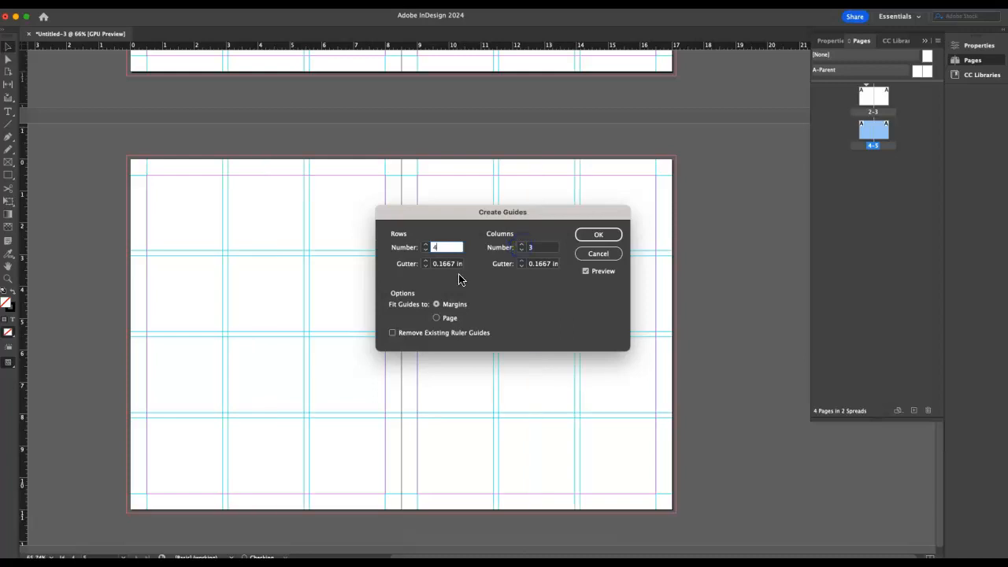
{"action": "left_click", "coordinate": [596, 235]}
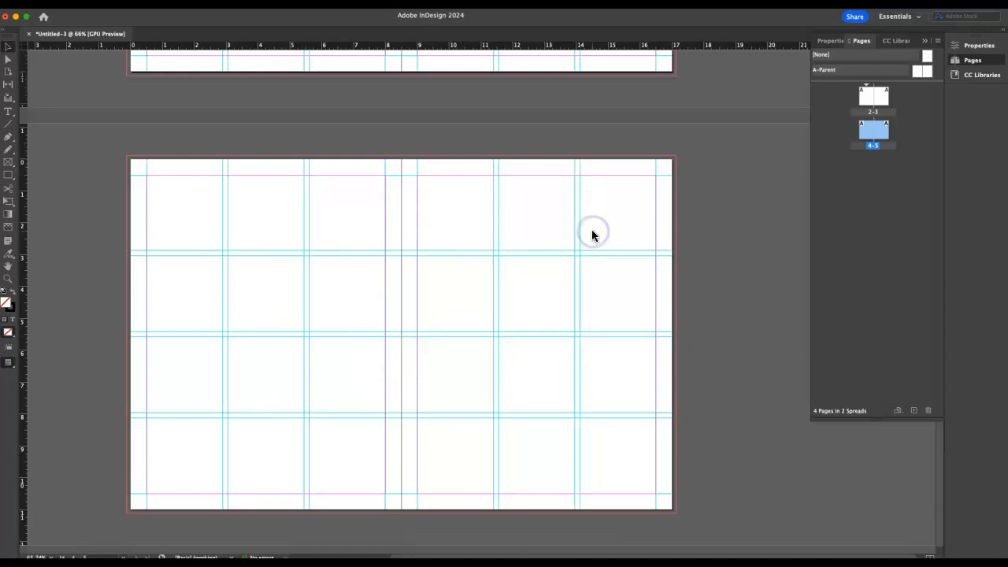
Step: Look at the A-Parent spread, and return to the page 2–3 spread to review its grid
{"action": "scroll", "coordinate": [593, 236], "scroll_direction": "down", "scroll_amount": 5}
{"action": "scroll", "coordinate": [593, 235], "scroll_direction": "up", "scroll_amount": 3}
{"action": "left_click", "coordinate": [862, 69]}
{"action": "double_click", "coordinate": [918, 72]}
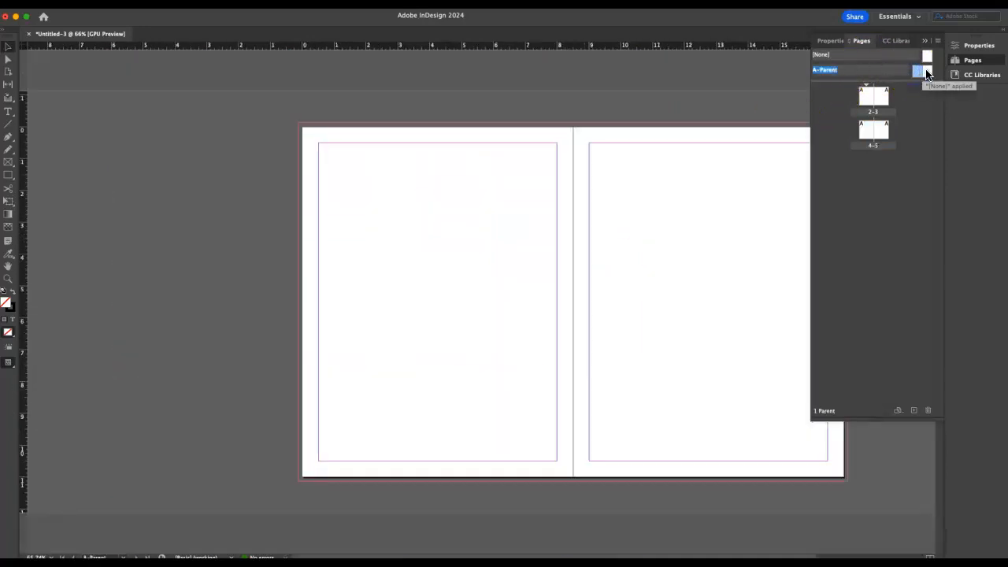
{"action": "double_click", "coordinate": [927, 72]}
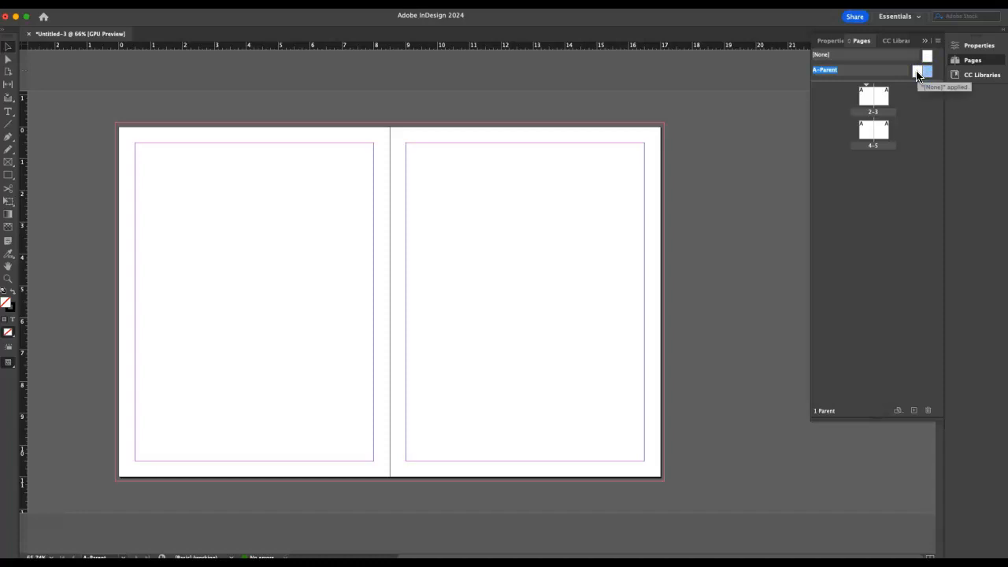
{"action": "double_click", "coordinate": [865, 100]}
{"action": "scroll", "coordinate": [571, 234], "scroll_direction": "right", "scroll_amount": 4}
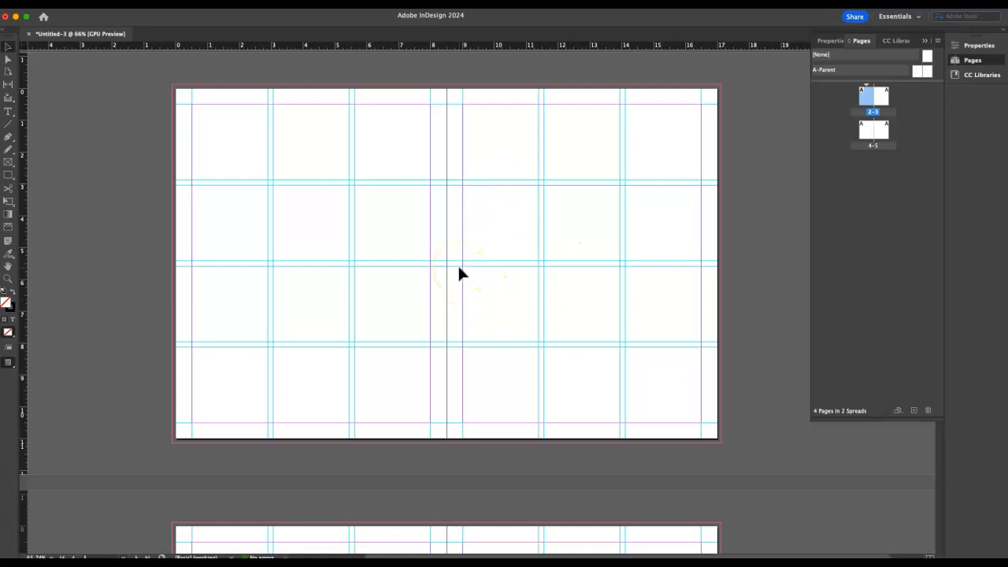
{"action": "scroll", "coordinate": [458, 271], "scroll_direction": "right", "scroll_amount": 2}
{"action": "scroll", "coordinate": [458, 272], "scroll_direction": "up", "scroll_amount": 1}
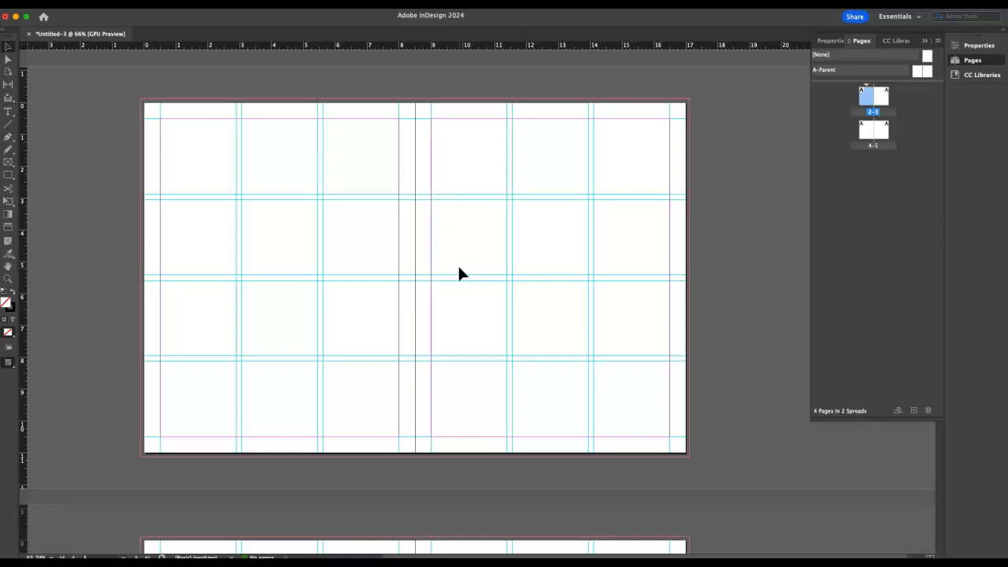
Step: Switch to the browser and rerun the vector-filtered image search for "beats audio logo"
{"action": "key", "text": "ctrl+Up"}
{"action": "left_click", "coordinate": [680, 410]}
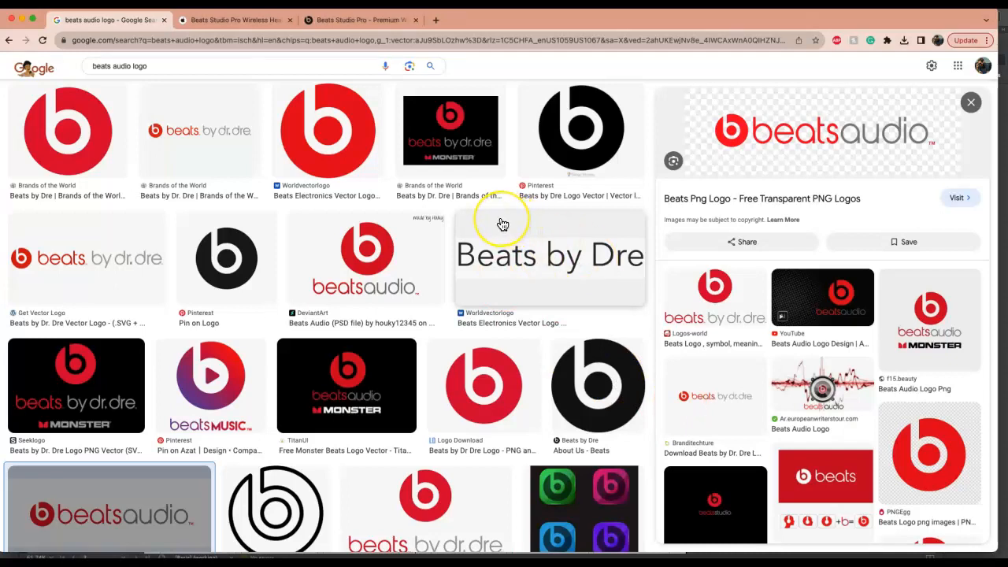
{"action": "scroll", "coordinate": [504, 221], "scroll_direction": "up", "scroll_amount": 2}
{"action": "scroll", "coordinate": [502, 224], "scroll_direction": "up", "scroll_amount": 1}
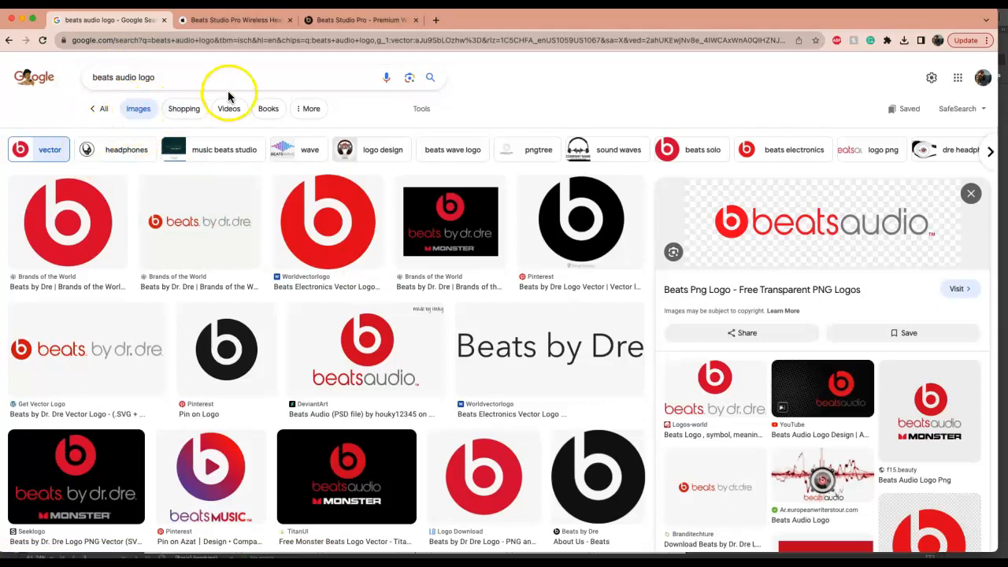
{"action": "left_click", "coordinate": [183, 78]}
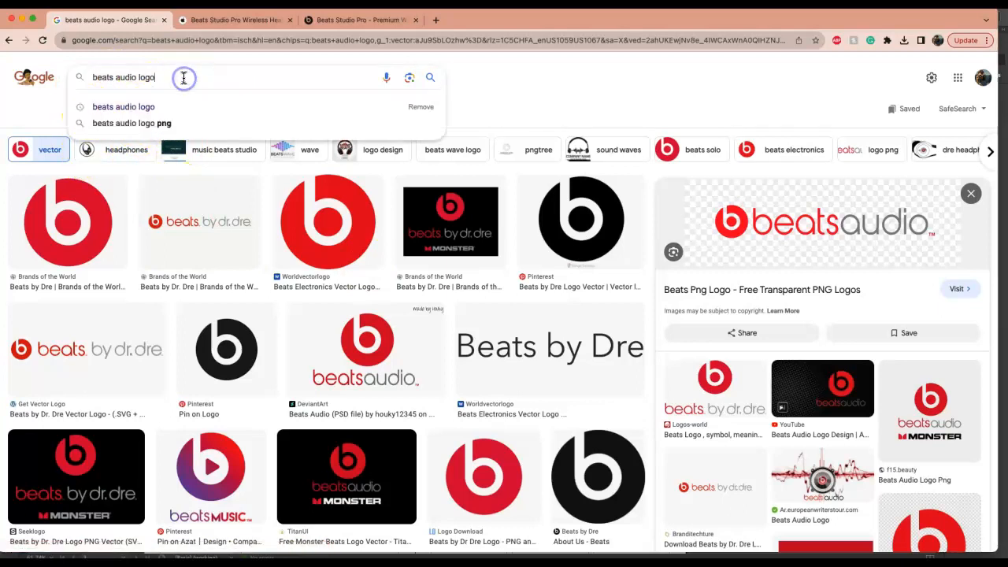
{"action": "key", "text": "Return"}
{"action": "left_click", "coordinate": [125, 151]}
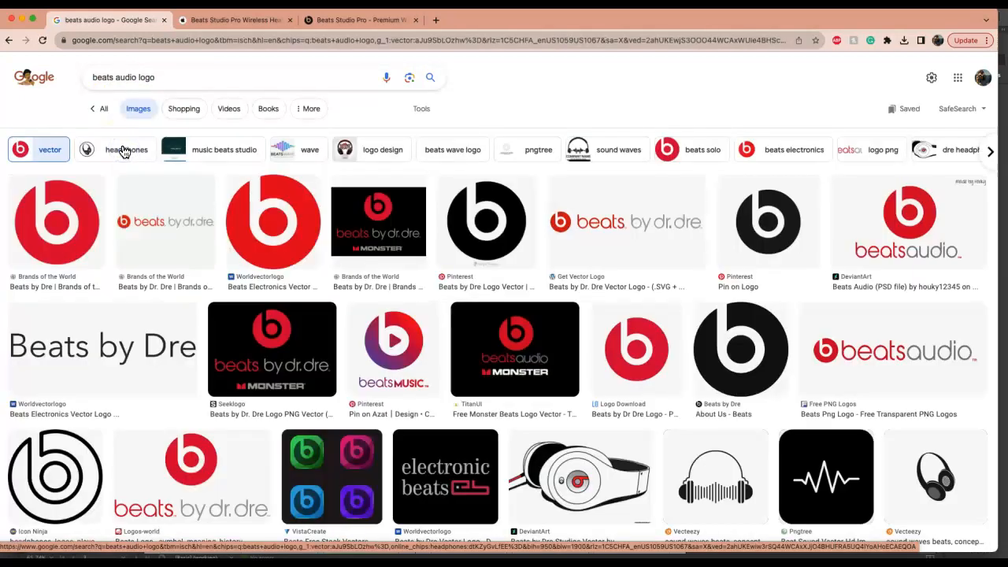
Step: Preview the Beats by Dr. Dre logos from Get Vector Logo and TopPNG in the vector image results
{"action": "left_click", "coordinate": [205, 218]}
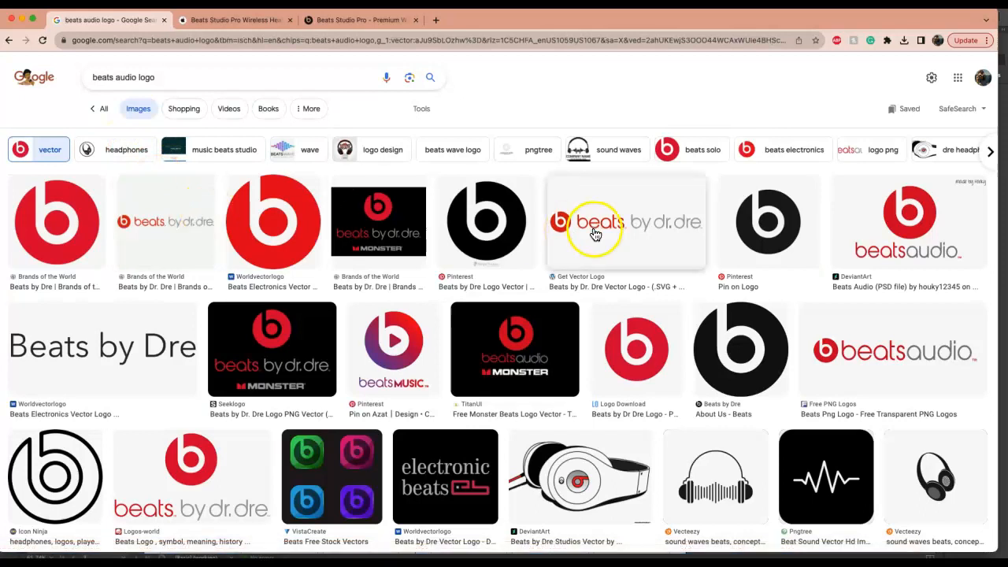
{"action": "left_click", "coordinate": [602, 234]}
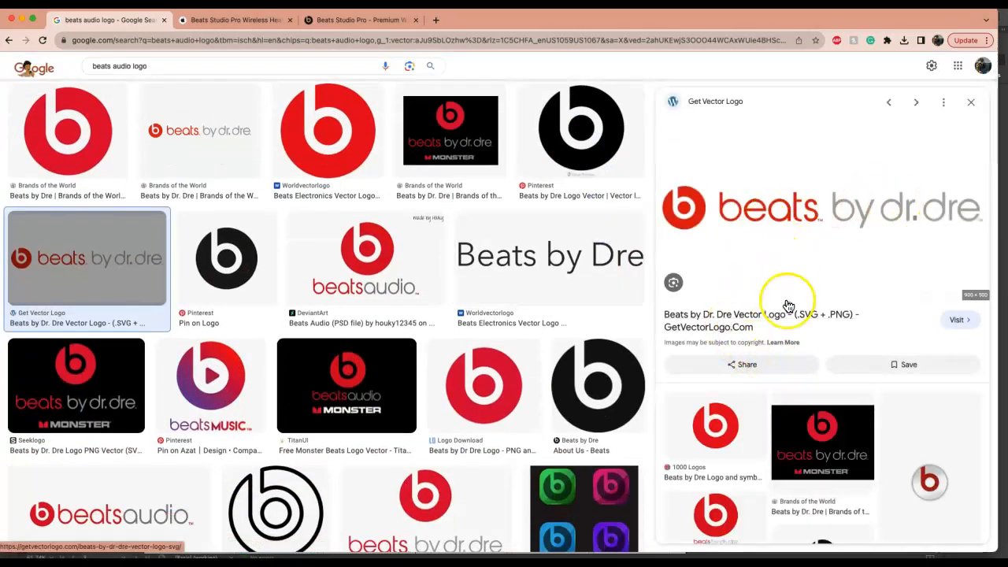
{"action": "scroll", "coordinate": [628, 430], "scroll_direction": "down", "scroll_amount": 5}
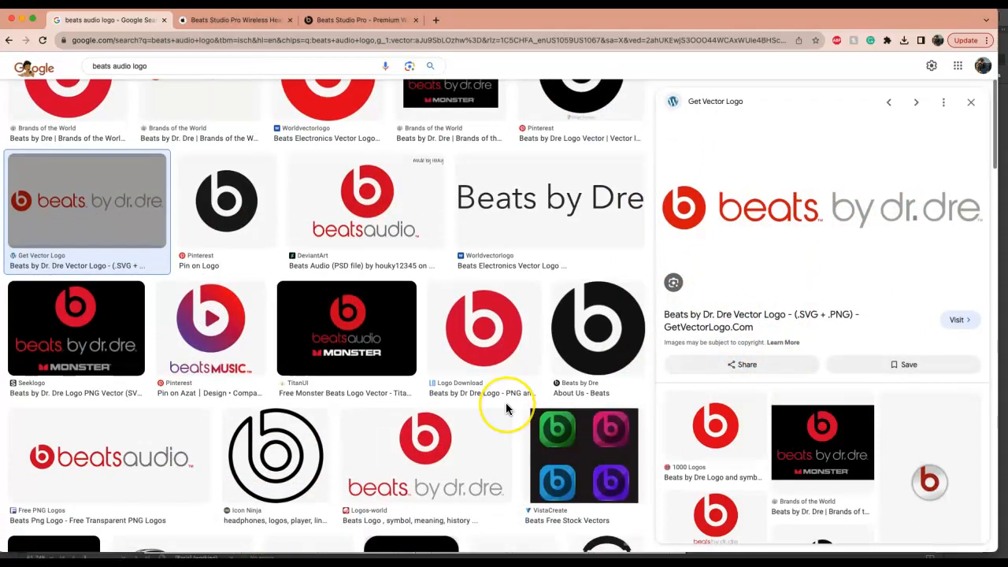
{"action": "scroll", "coordinate": [506, 408], "scroll_direction": "down", "scroll_amount": 3}
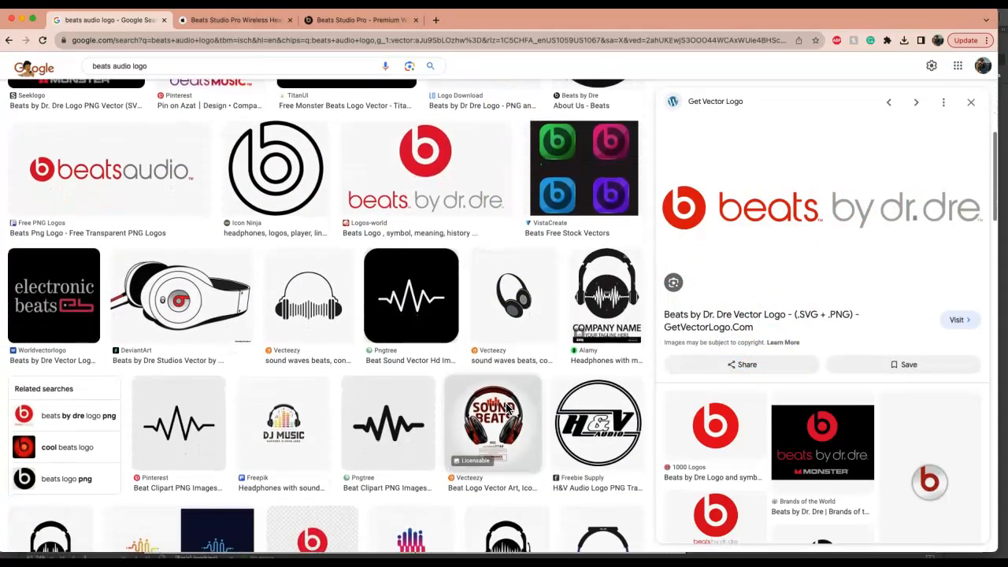
{"action": "scroll", "coordinate": [506, 408], "scroll_direction": "down", "scroll_amount": 2}
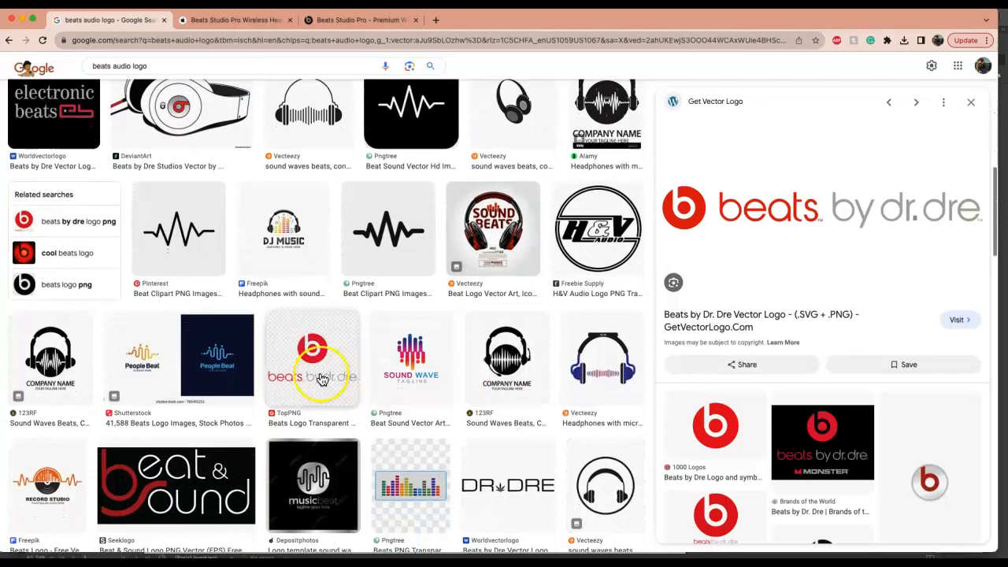
{"action": "left_click", "coordinate": [313, 369]}
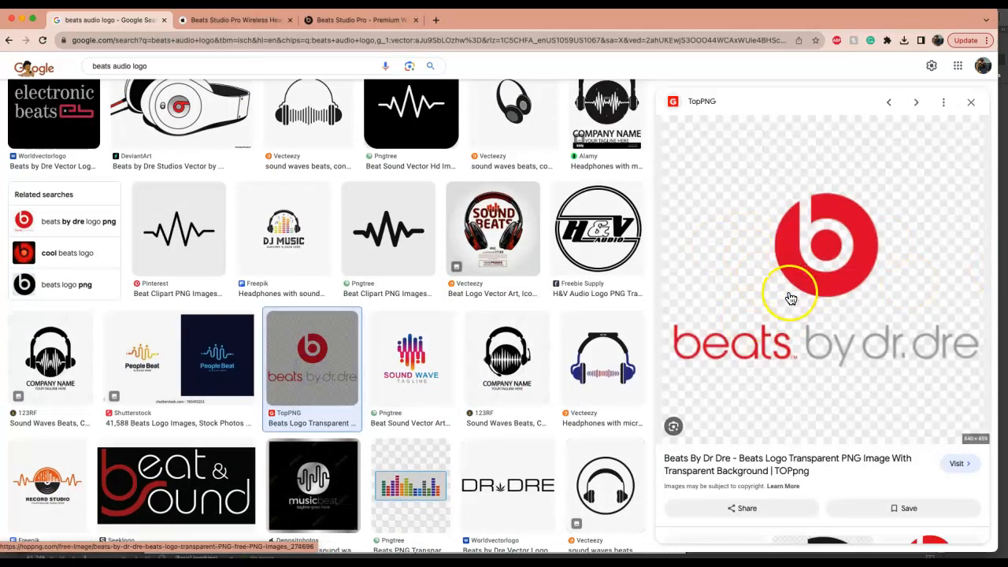
{"action": "scroll", "coordinate": [483, 344], "scroll_direction": "down", "scroll_amount": 2}
Step: Preview the Beat & Sound logo from Seeklogo and the round red Beats logo from Worldvectorlogo
{"action": "left_click", "coordinate": [180, 376]}
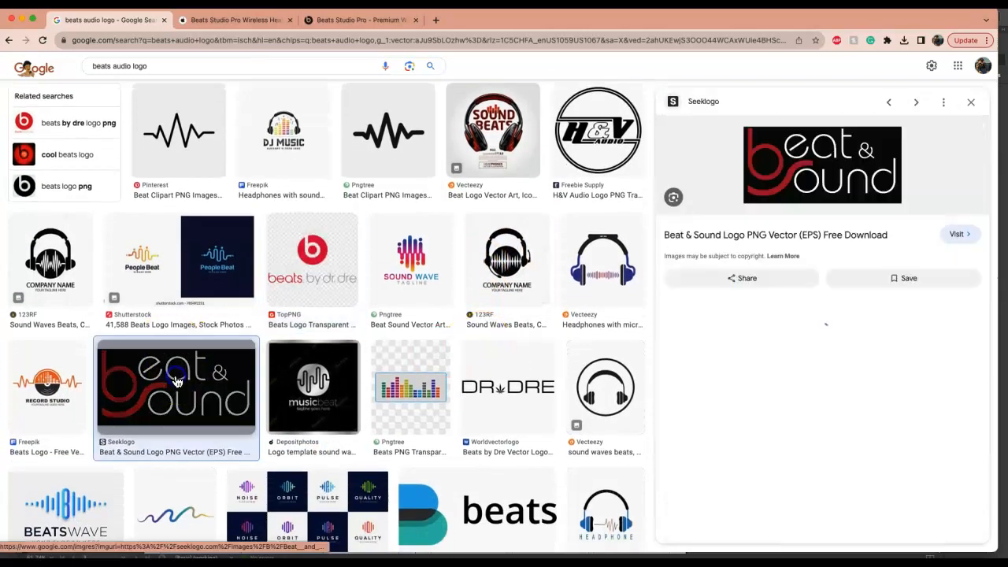
{"action": "scroll", "coordinate": [178, 382], "scroll_direction": "down", "scroll_amount": 3}
{"action": "scroll", "coordinate": [177, 382], "scroll_direction": "up", "scroll_amount": 15}
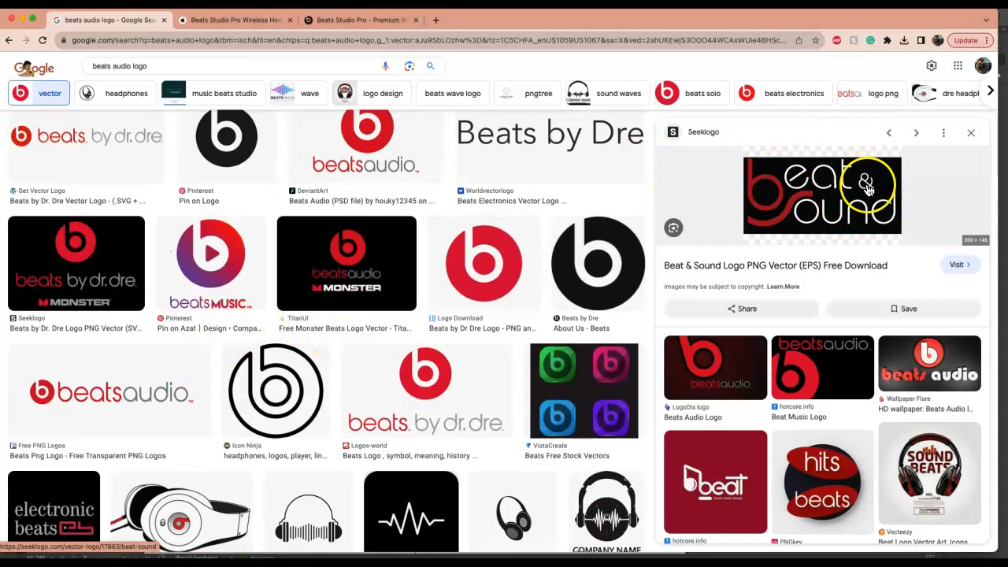
{"action": "scroll", "coordinate": [260, 359], "scroll_direction": "up", "scroll_amount": 2}
{"action": "scroll", "coordinate": [260, 359], "scroll_direction": "up", "scroll_amount": 3}
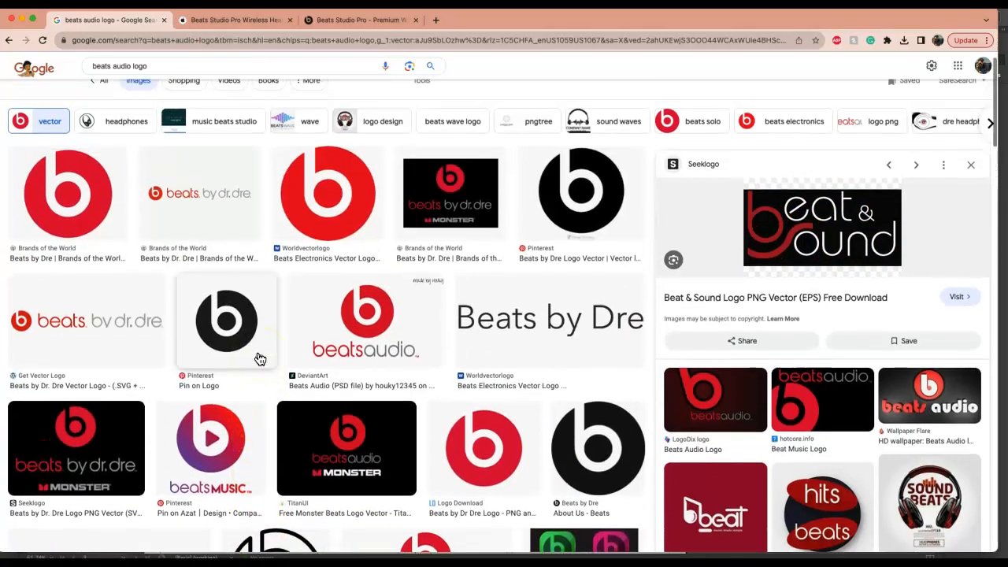
{"action": "left_click", "coordinate": [339, 212]}
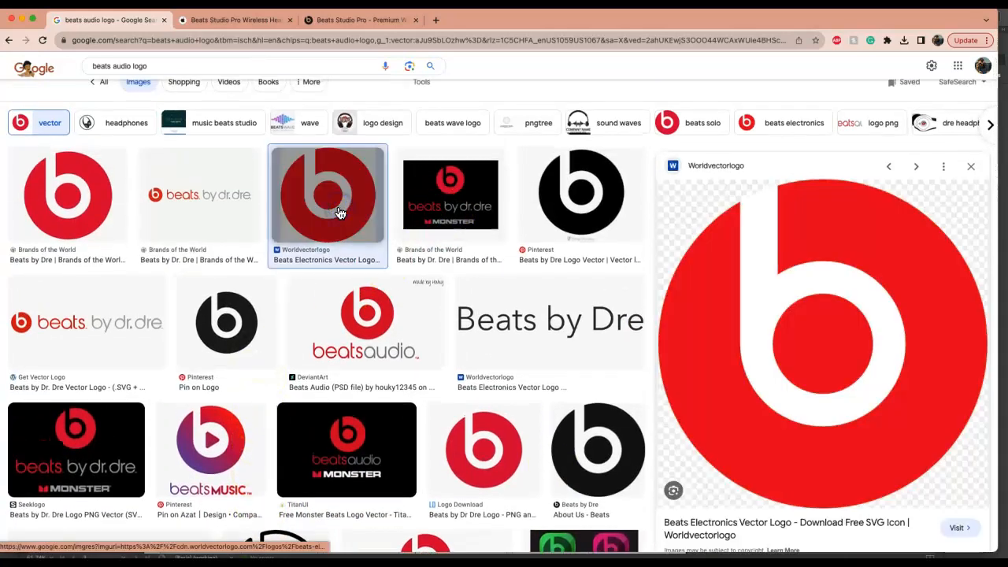
Step: Check the Apple product page, and browse the black Beats Studio Pro gallery images on the Beats site through the folded-headphones photo
{"action": "left_click", "coordinate": [241, 22]}
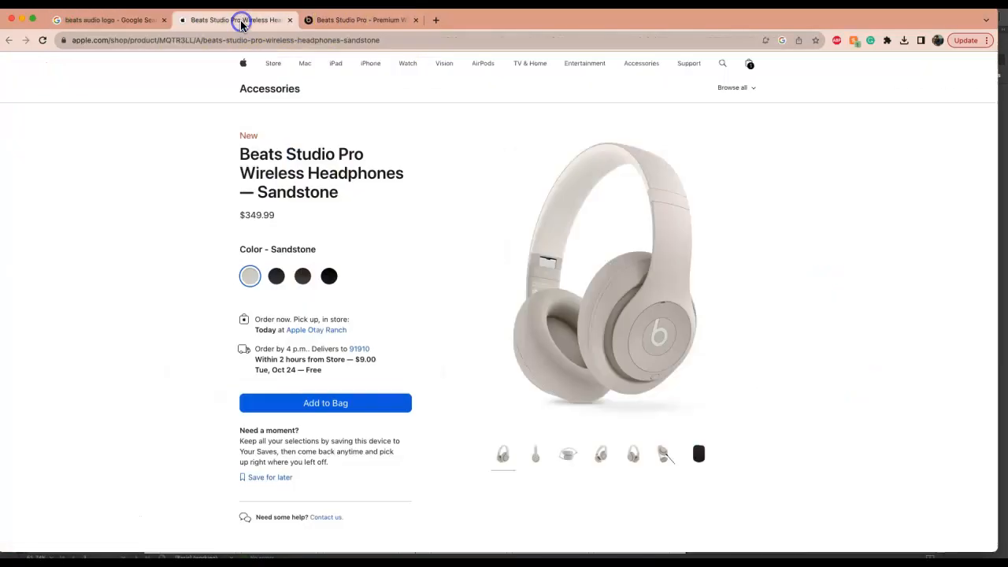
{"action": "left_click", "coordinate": [313, 20]}
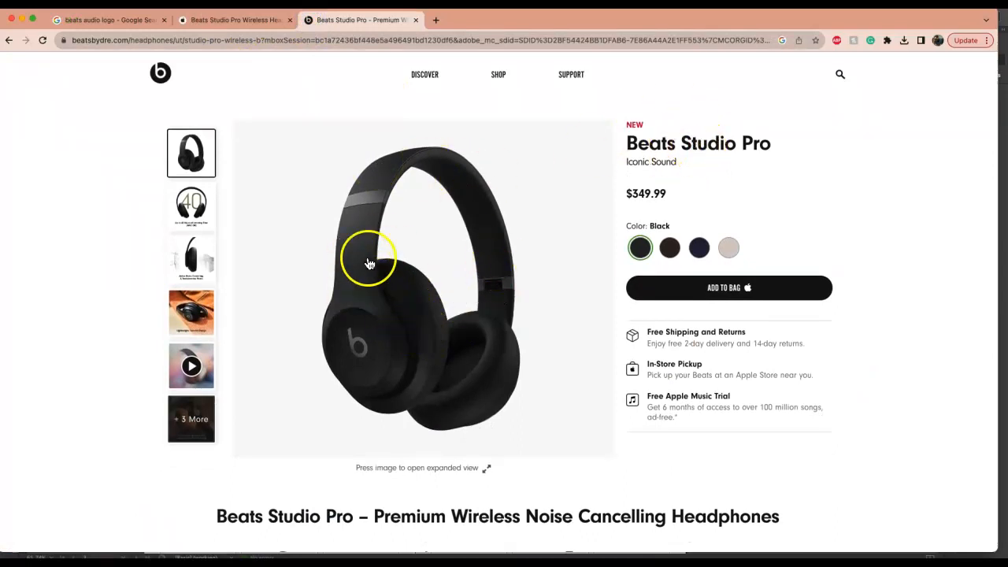
{"action": "left_click", "coordinate": [197, 209]}
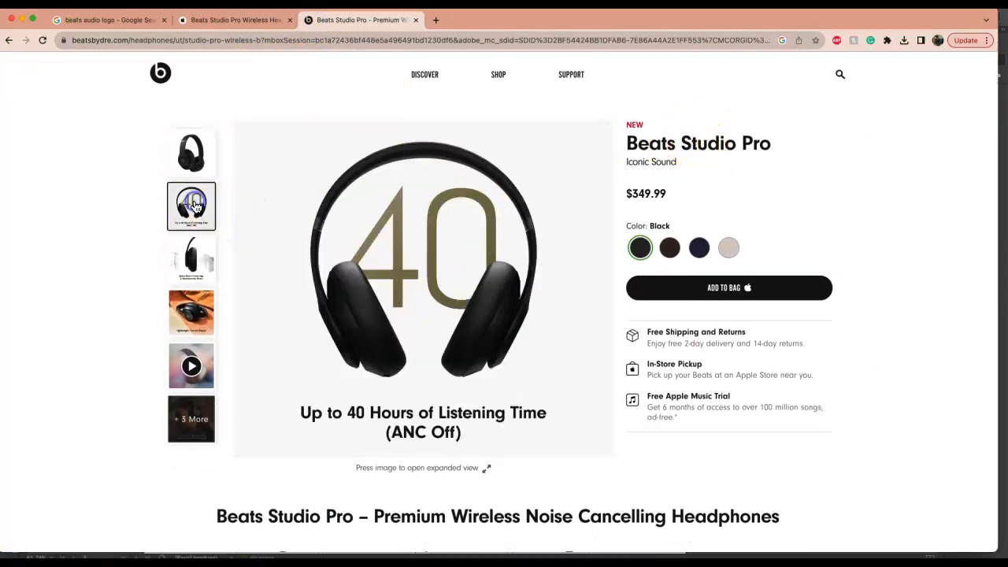
{"action": "left_click", "coordinate": [193, 271]}
{"action": "left_click", "coordinate": [192, 312]}
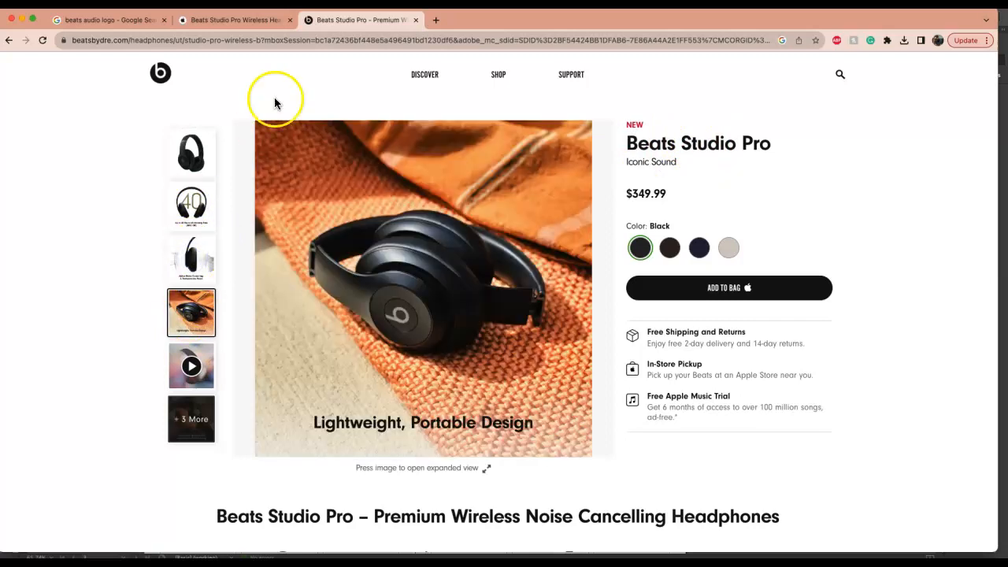
Step: Browse the Sandstone Beats Studio Pro gallery photos on the Apple product page, and return to the first photo
{"action": "left_click", "coordinate": [237, 20]}
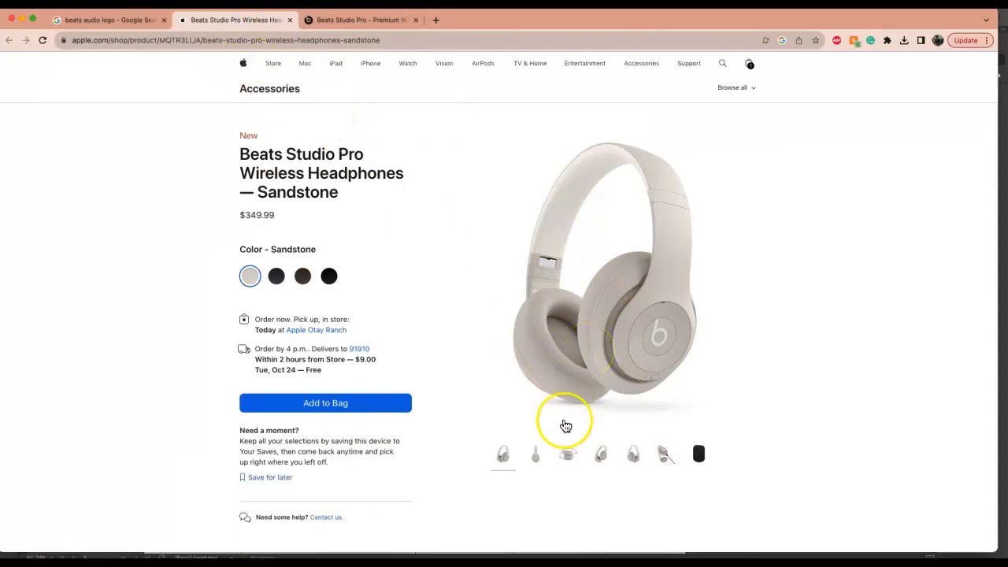
{"action": "left_click", "coordinate": [536, 455]}
{"action": "left_click", "coordinate": [565, 458]}
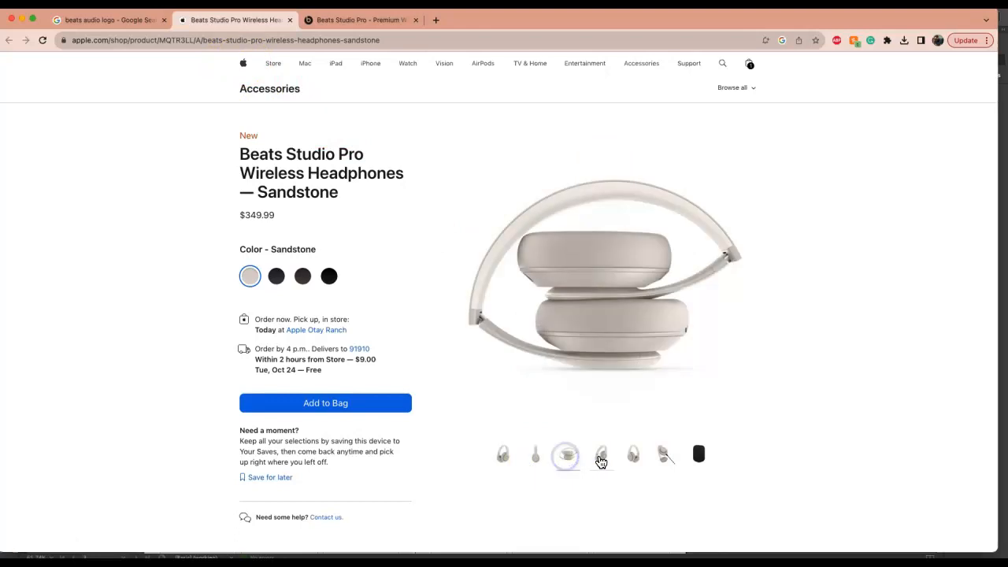
{"action": "left_click", "coordinate": [600, 456]}
{"action": "left_click", "coordinate": [635, 456]}
{"action": "left_click", "coordinate": [666, 458]}
{"action": "left_click", "coordinate": [668, 459]}
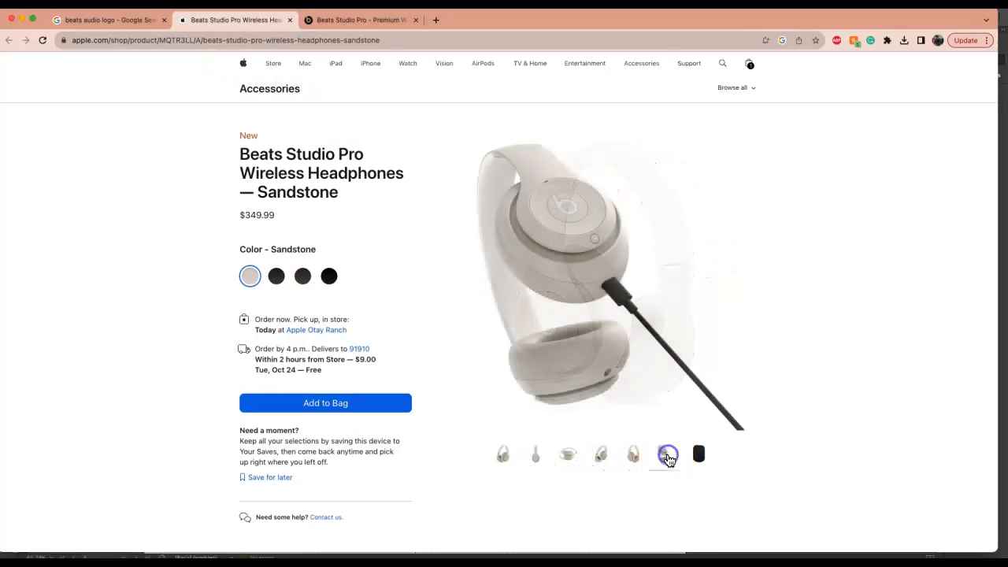
{"action": "left_click", "coordinate": [501, 459]}
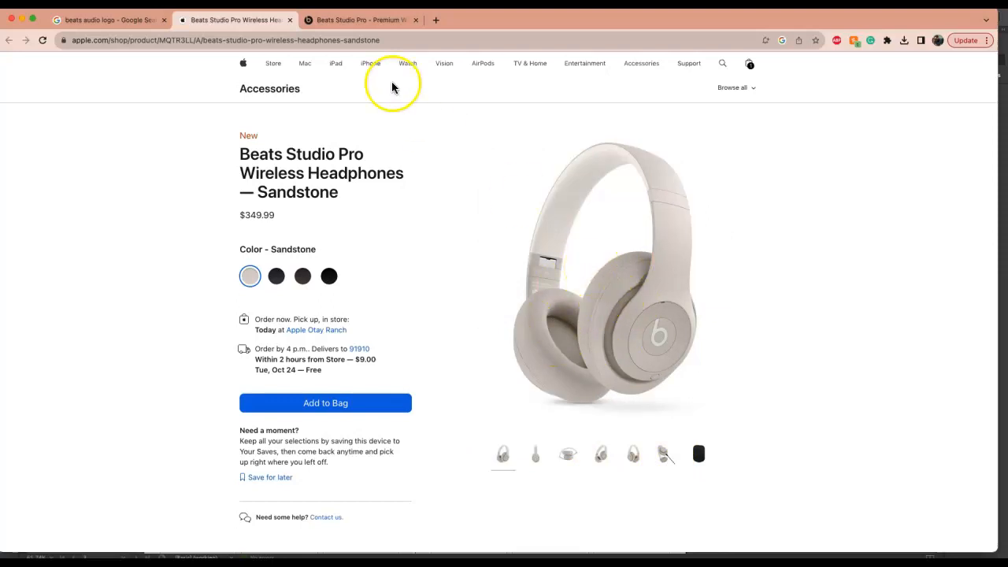
Step: Revisit the Beats site's Studio Pro product page, and return to the Beats logo image results
{"action": "left_click", "coordinate": [359, 22]}
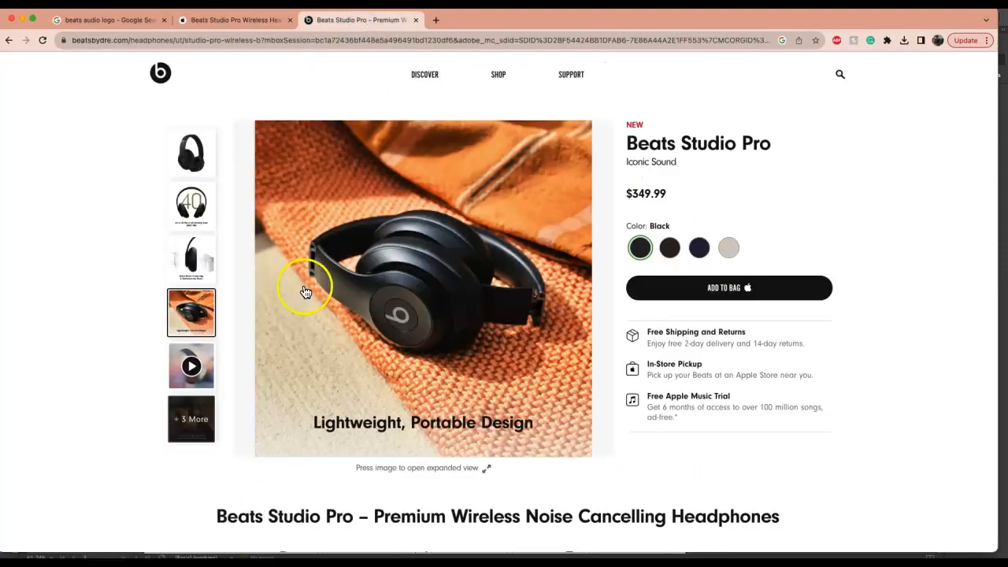
{"action": "scroll", "coordinate": [223, 283], "scroll_direction": "down", "scroll_amount": 1}
{"action": "scroll", "coordinate": [225, 288], "scroll_direction": "up", "scroll_amount": 1}
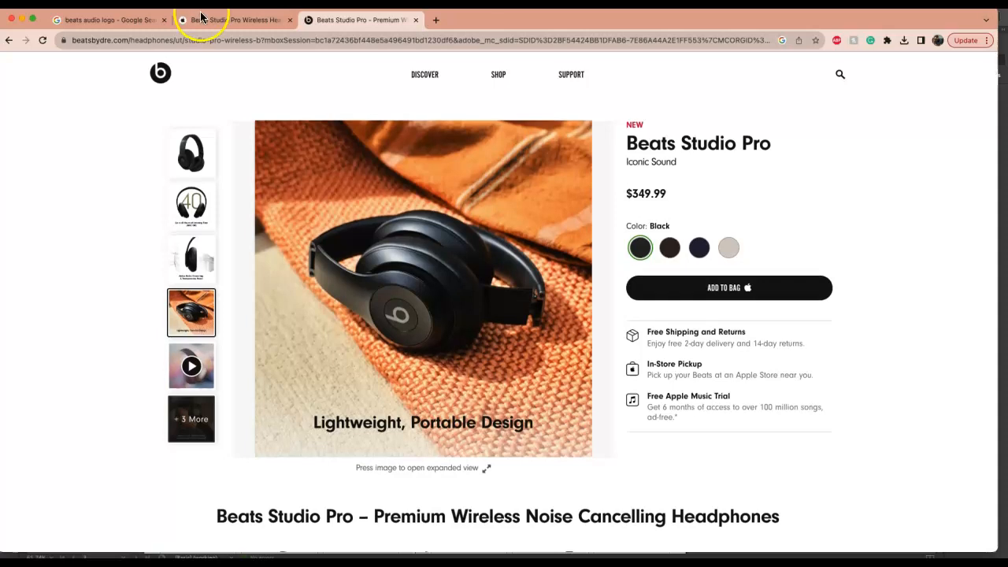
{"action": "left_click", "coordinate": [201, 18]}
{"action": "left_click", "coordinate": [117, 26]}
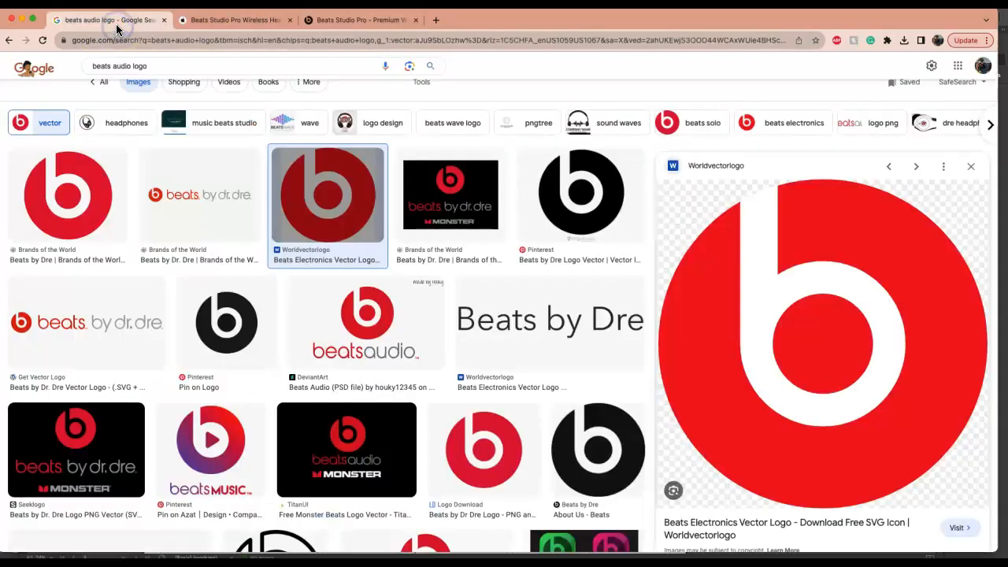
Step: Search the images for "beats studio pro on model"
{"action": "left_click", "coordinate": [173, 70]}
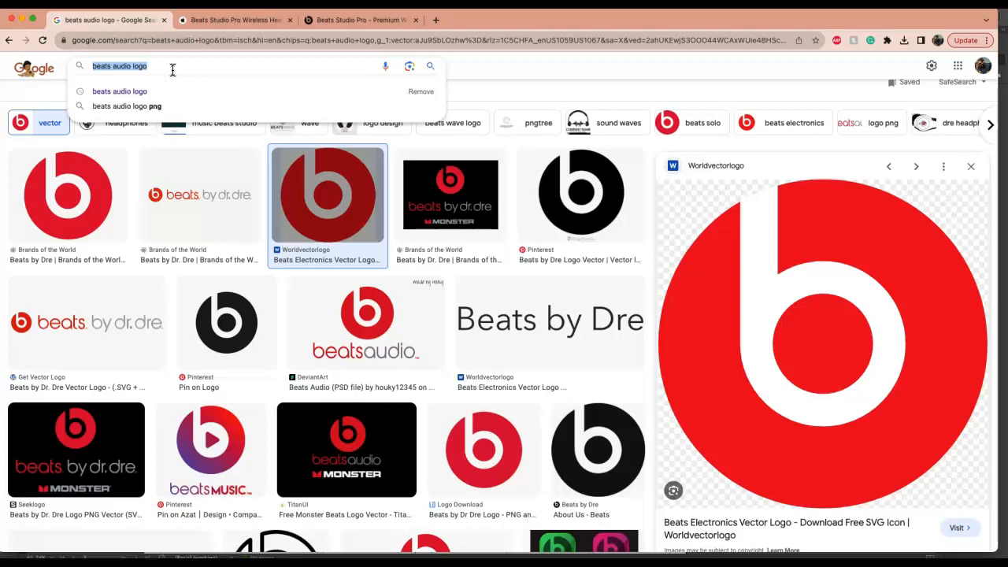
{"action": "type", "text": "betas"}
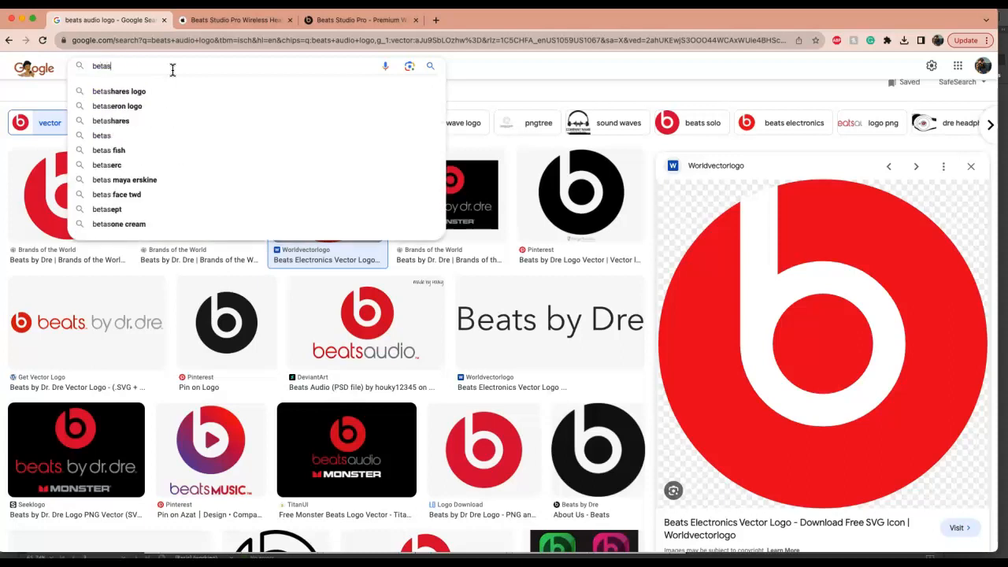
{"action": "key", "text": "BackSpace"}
{"action": "key", "text": "BackSpace"}
{"action": "key", "text": "BackSpace"}
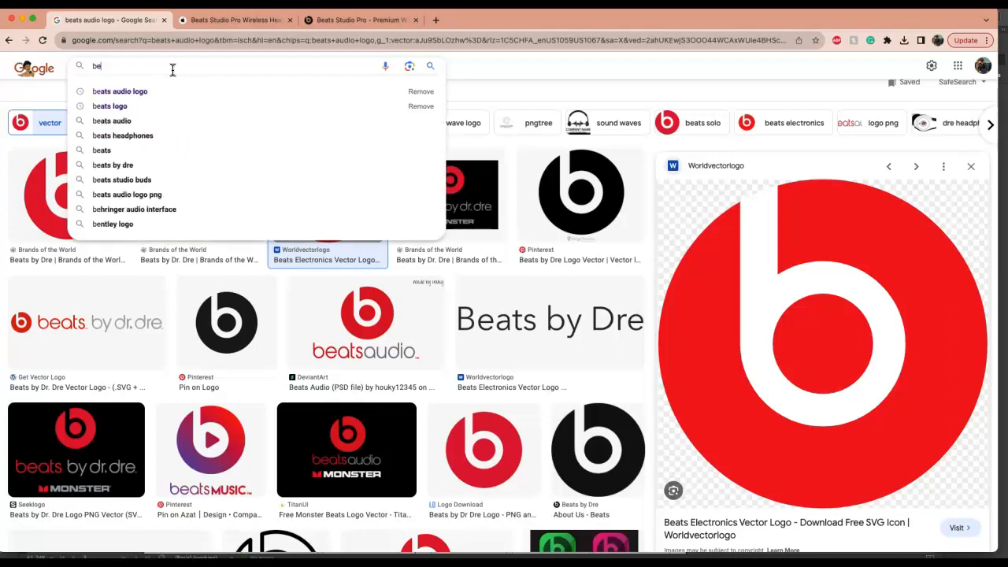
{"action": "type", "text": "ats "}
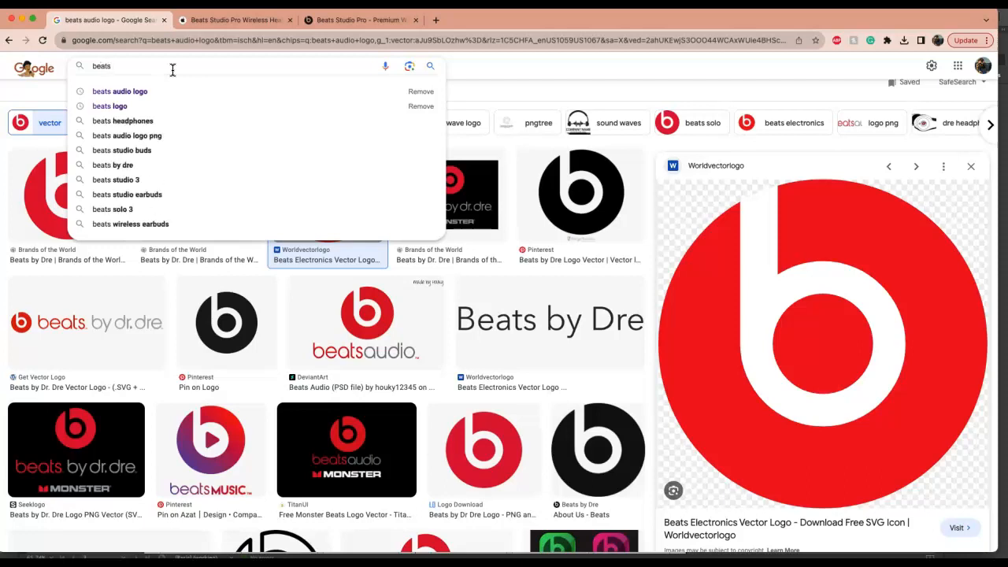
{"action": "type", "text": "studio pro on mode"}
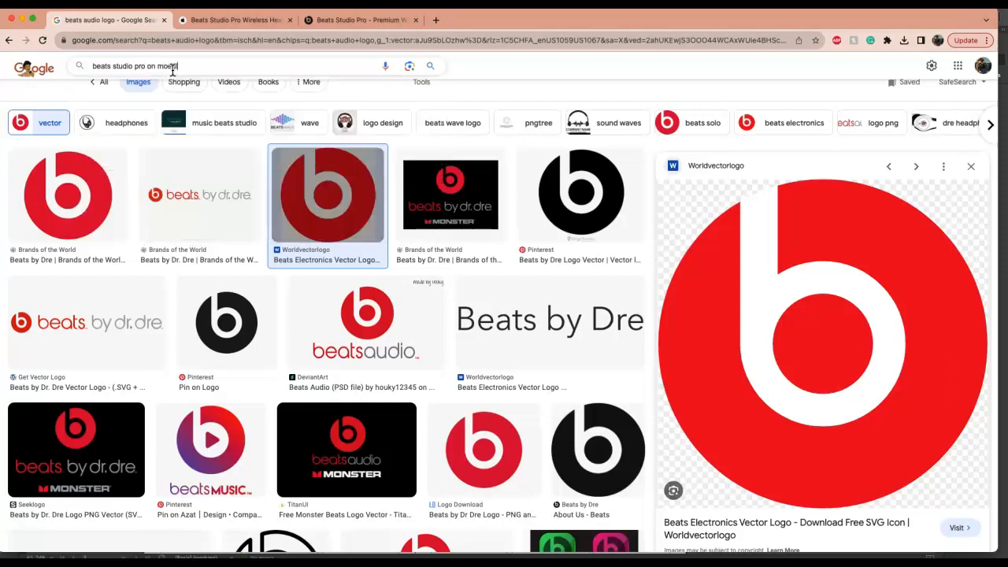
{"action": "key", "text": "Return"}
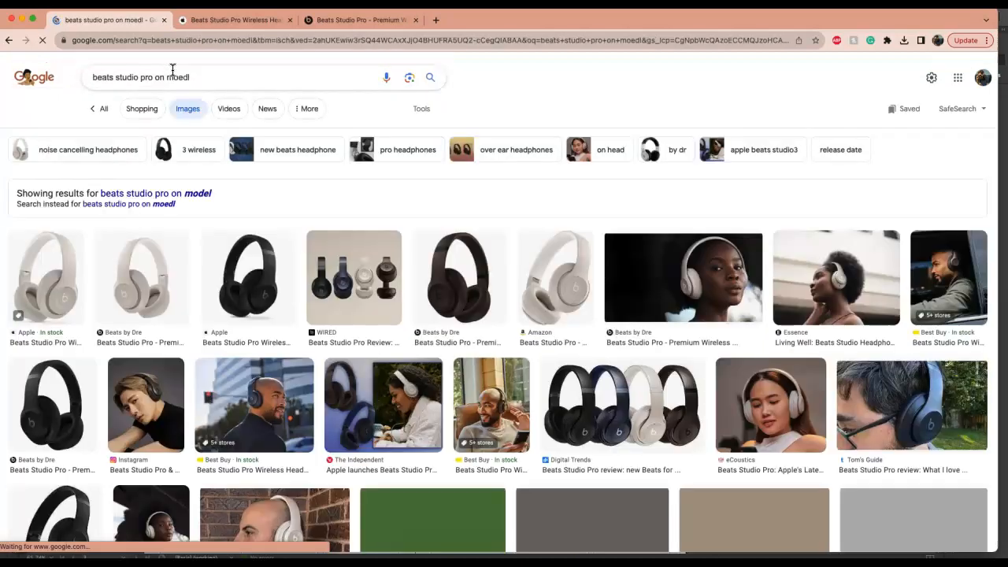
{"action": "left_click", "coordinate": [217, 73]}
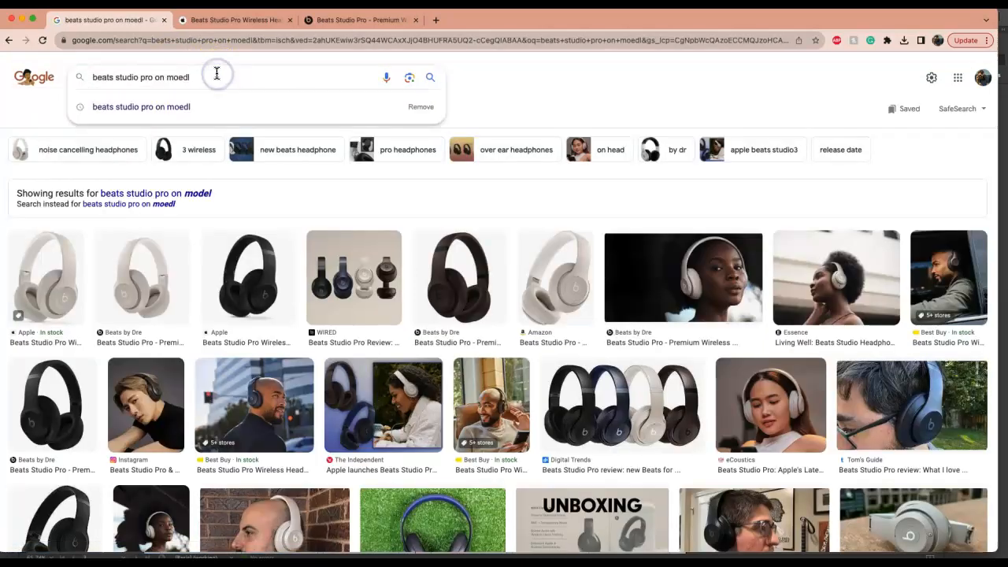
{"action": "type", "text": "el"}
{"action": "key", "text": "Return"}
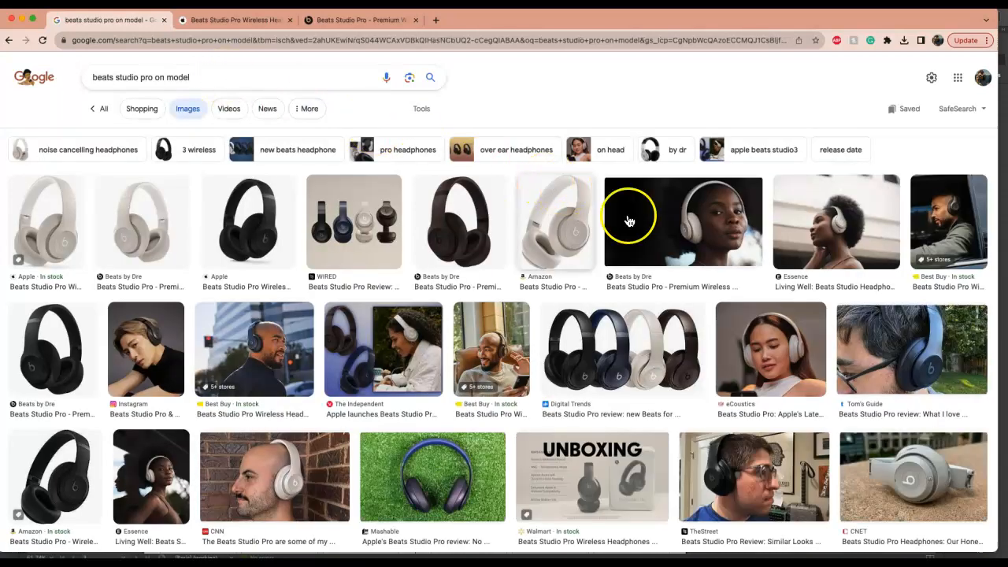
Step: Limit the image results to Large size, and preview the Beats by Dre photo of a model wearing light-coloured headphones against a dark background
{"action": "left_click", "coordinate": [630, 221]}
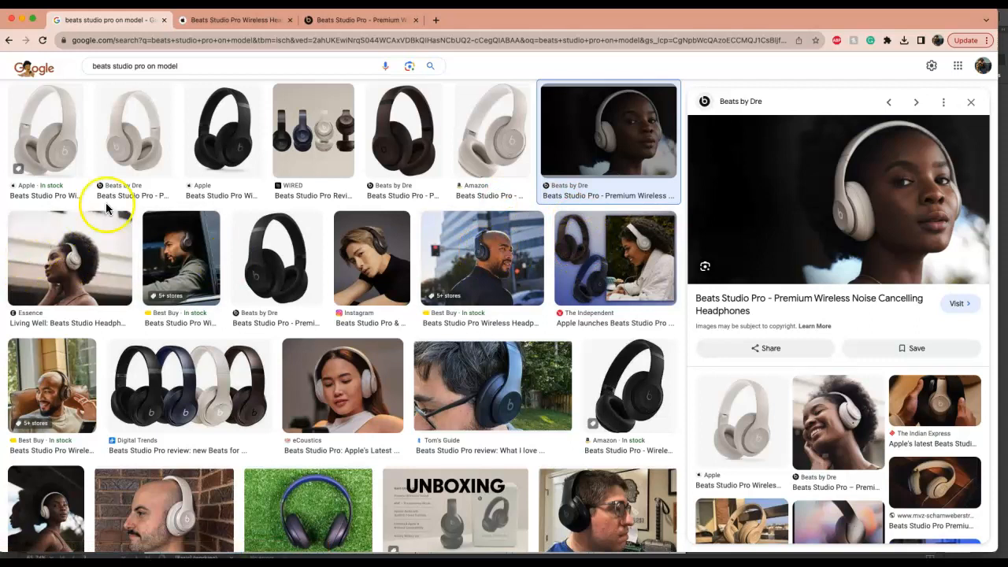
{"action": "scroll", "coordinate": [126, 195], "scroll_direction": "up", "scroll_amount": 3}
{"action": "left_click", "coordinate": [429, 117]}
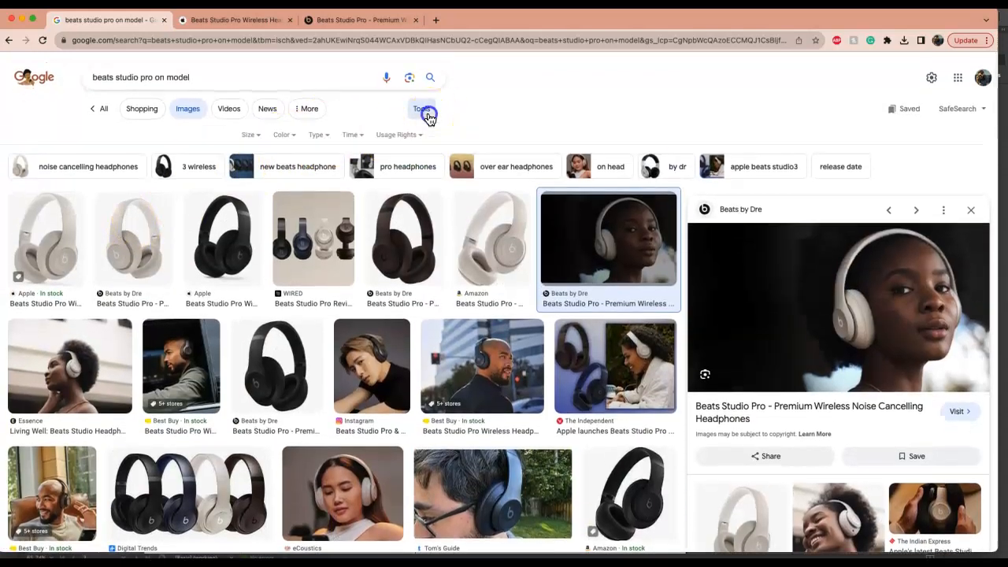
{"action": "left_click", "coordinate": [248, 135]}
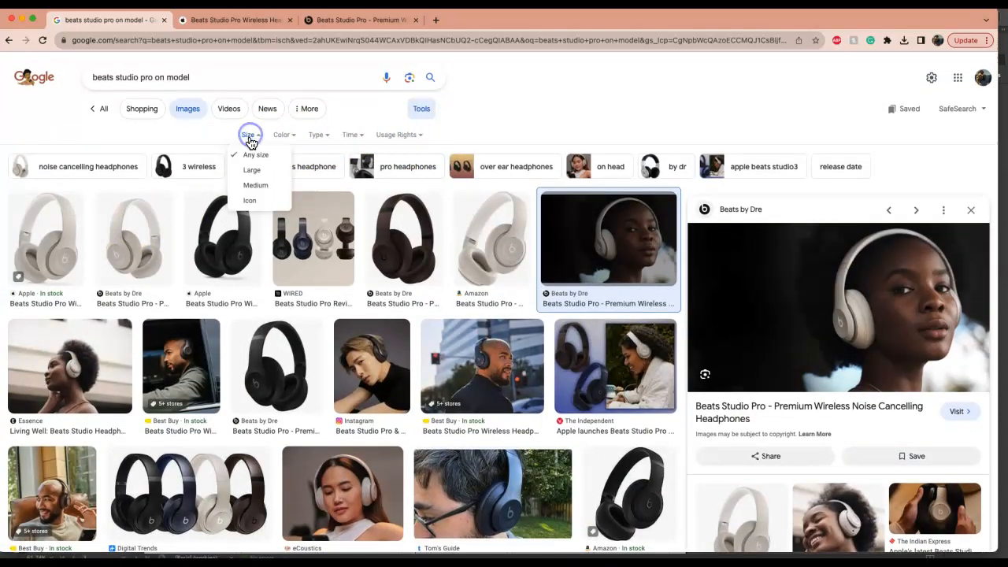
{"action": "left_click", "coordinate": [254, 170]}
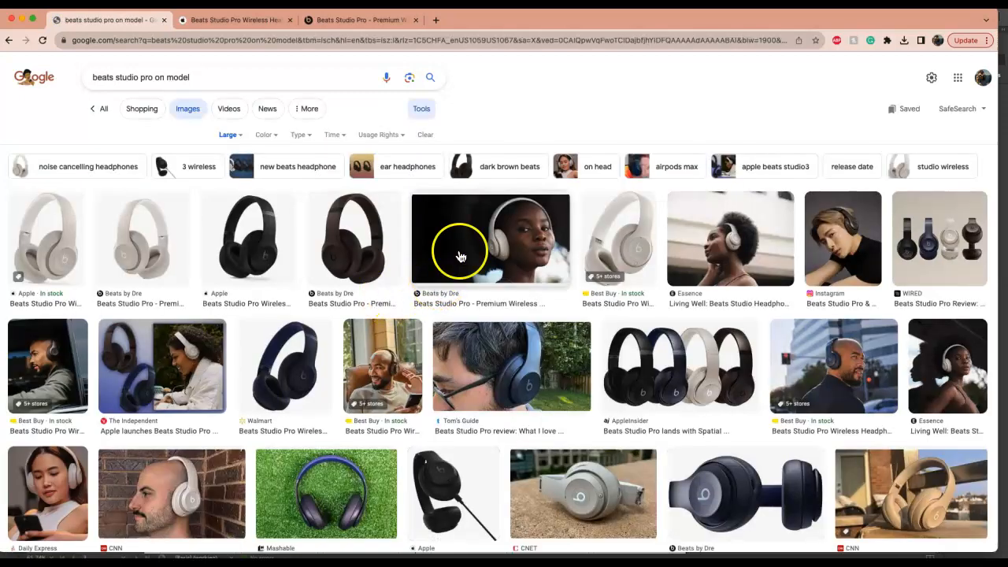
{"action": "left_click", "coordinate": [461, 257]}
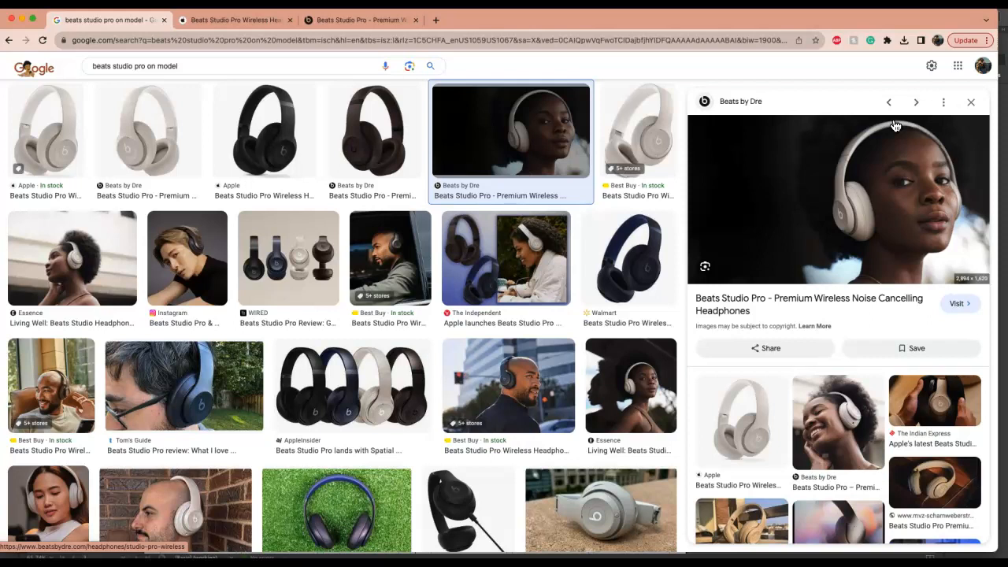
{"action": "left_click", "coordinate": [851, 223]}
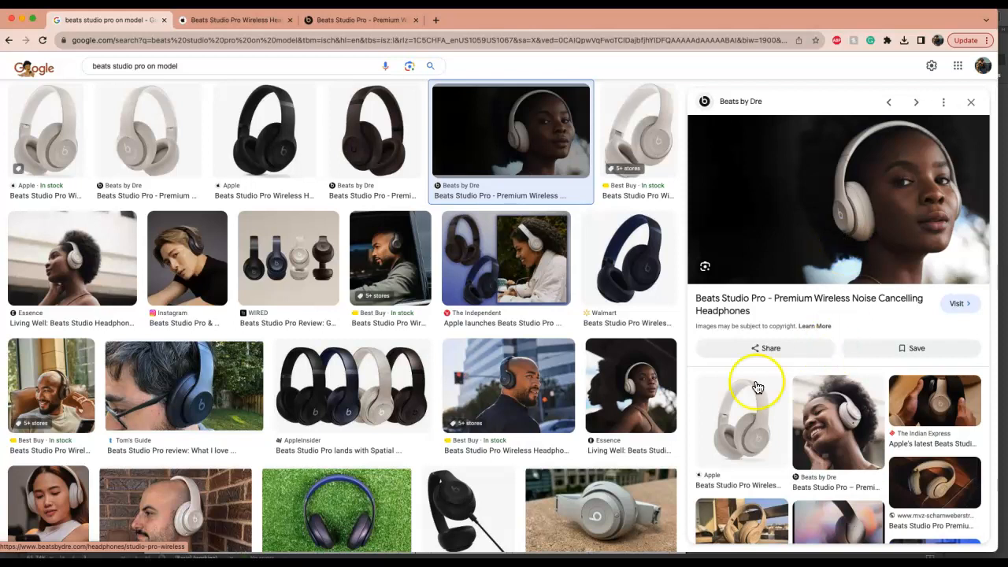
Step: Compare the Essence portrait of the model with the Beats by Dre photo, and save the Essence portrait to Downloads
{"action": "left_click", "coordinate": [631, 385]}
{"action": "left_click", "coordinate": [847, 312]}
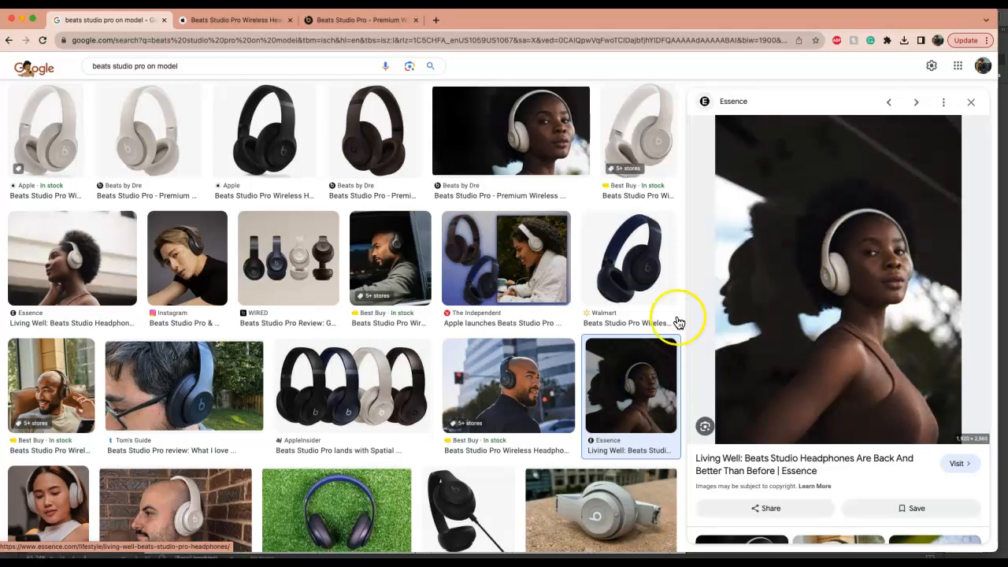
{"action": "left_click", "coordinate": [527, 147]}
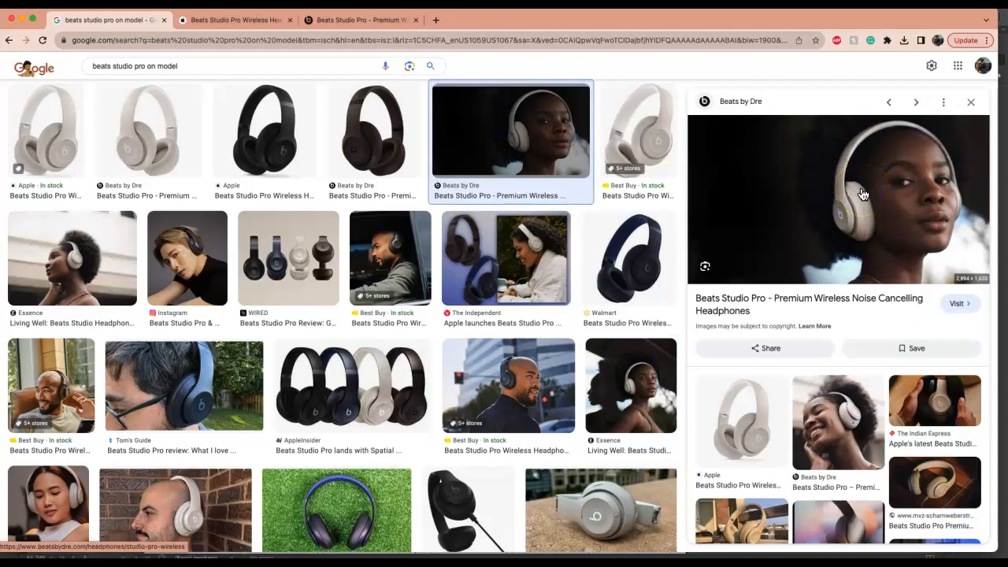
{"action": "left_click", "coordinate": [631, 384]}
{"action": "right_click", "coordinate": [844, 188]}
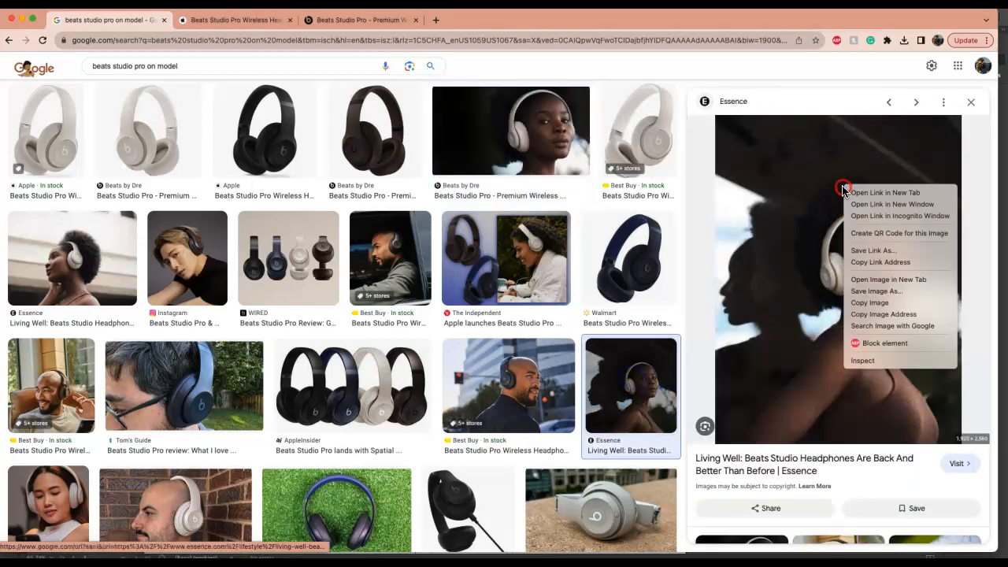
{"action": "left_click", "coordinate": [894, 292]}
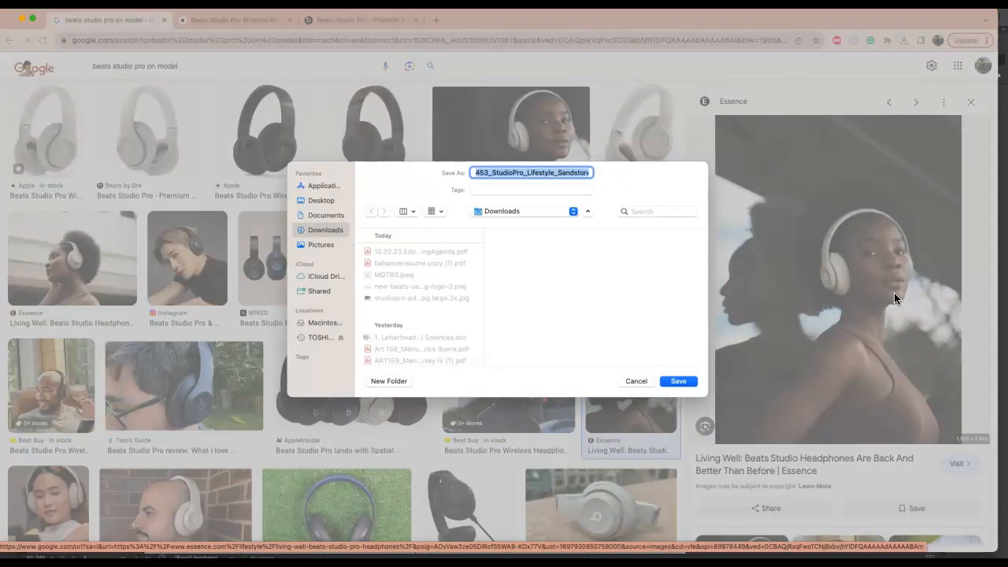
{"action": "key", "text": "Return"}
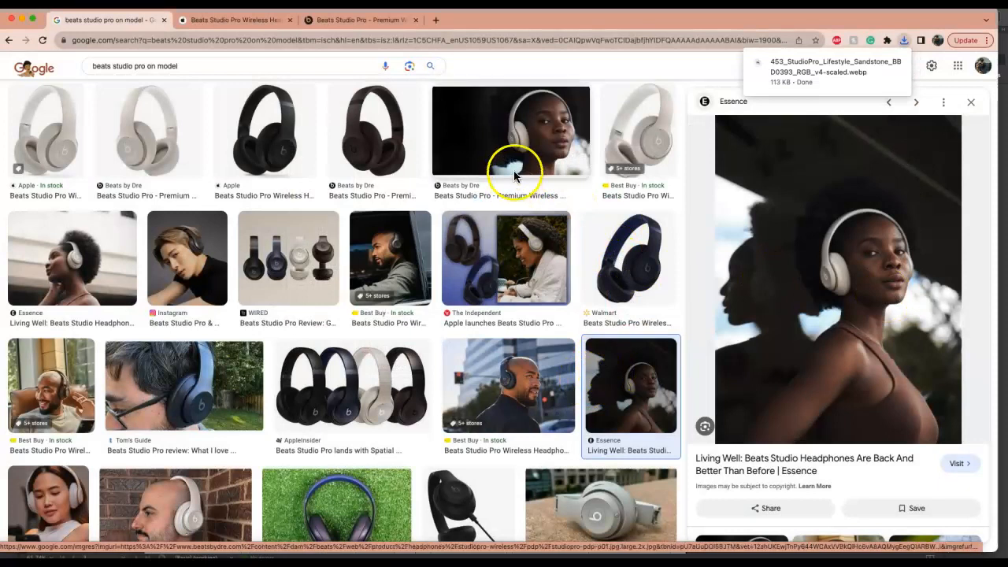
Step: Preview the Beats by Dre model photo again, and open the already downloaded studiopro-pdp-p01.jpg.large.2x.jpg in Photoshop
{"action": "left_click", "coordinate": [520, 161]}
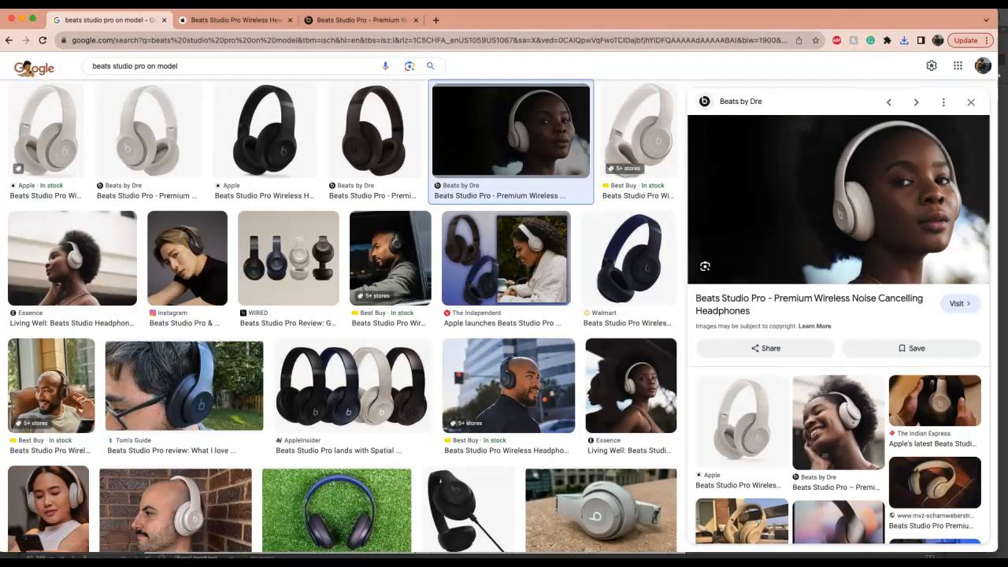
{"action": "left_click", "coordinate": [905, 40]}
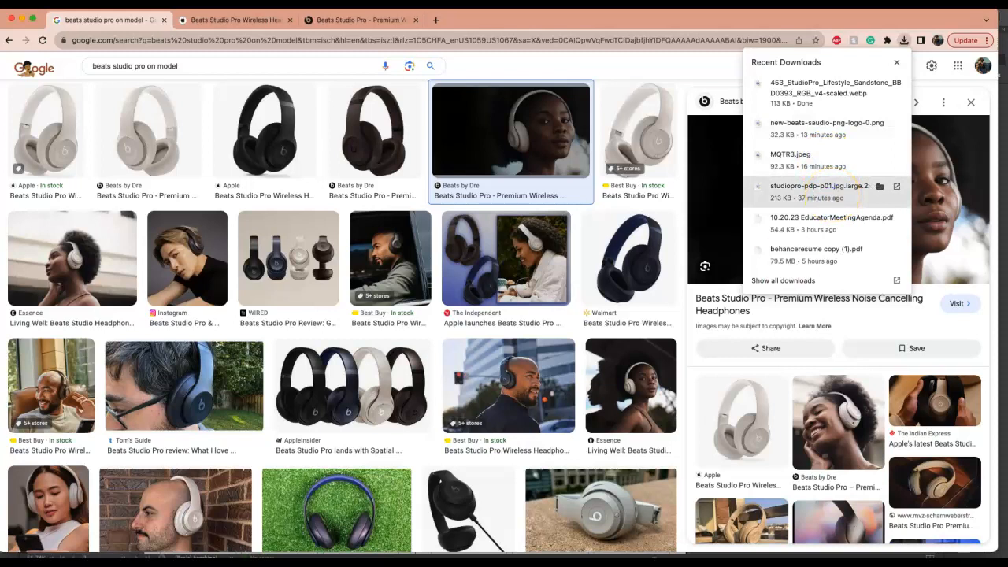
{"action": "left_click", "coordinate": [819, 192]}
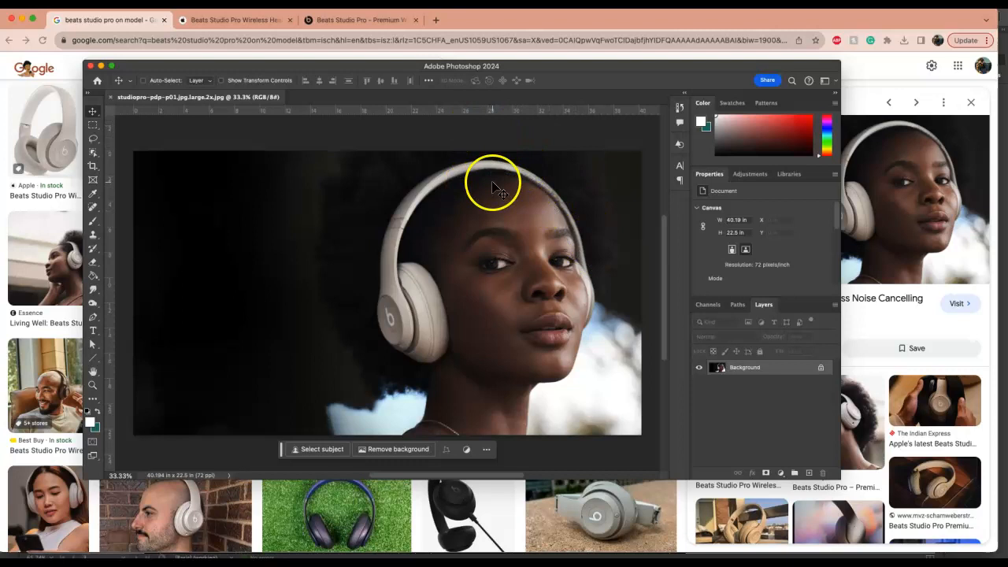
Step: Extend the canvas upward above the model's head with the Crop tool to a total height of about 33.7 in
{"action": "scroll", "coordinate": [492, 187], "scroll_direction": "down", "scroll_amount": 2}
{"action": "scroll", "coordinate": [441, 246], "scroll_direction": "down", "scroll_amount": 2}
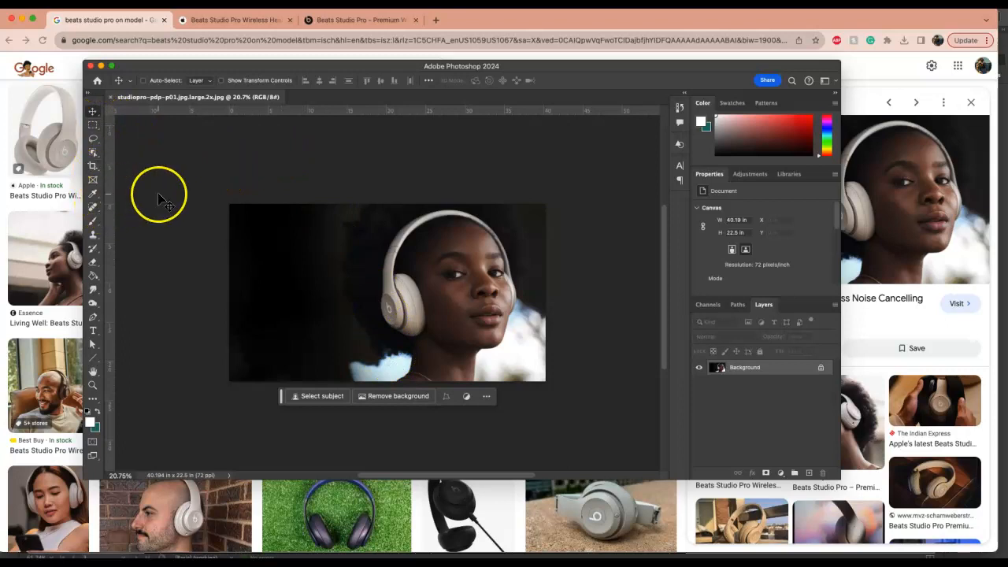
{"action": "left_click", "coordinate": [92, 165]}
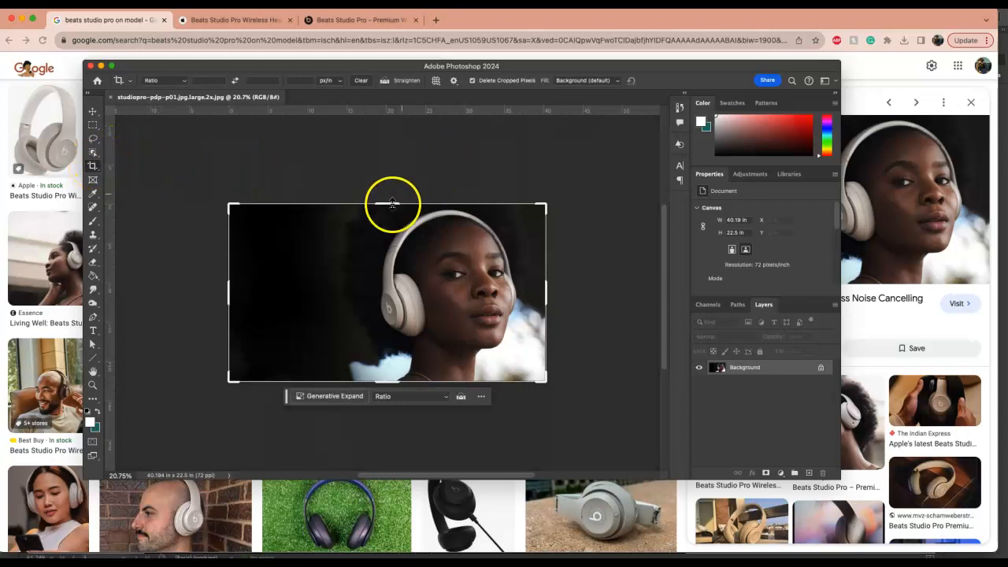
{"action": "left_click_drag", "start_coordinate": [391, 205], "coordinate": [385, 164]}
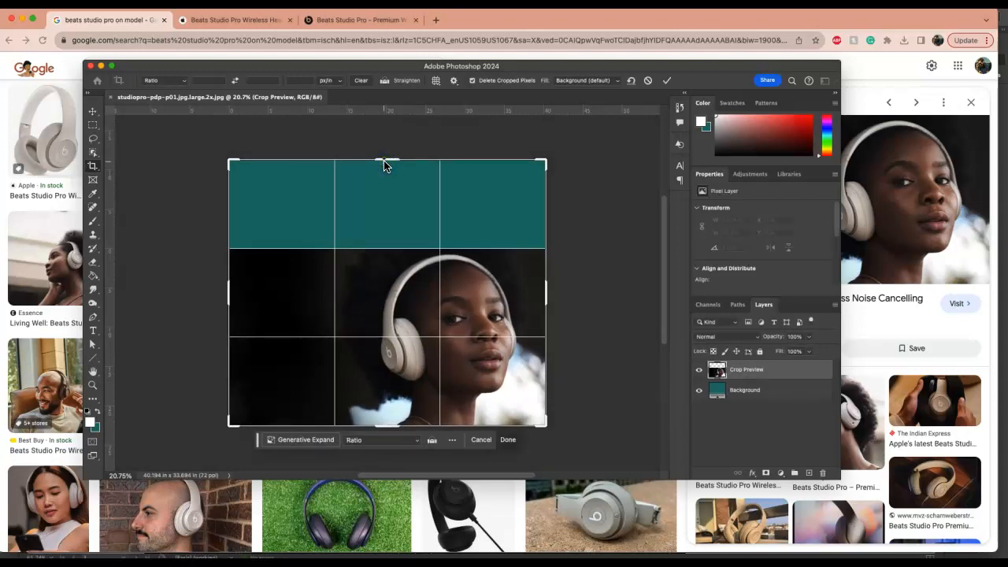
{"action": "key", "text": "Return"}
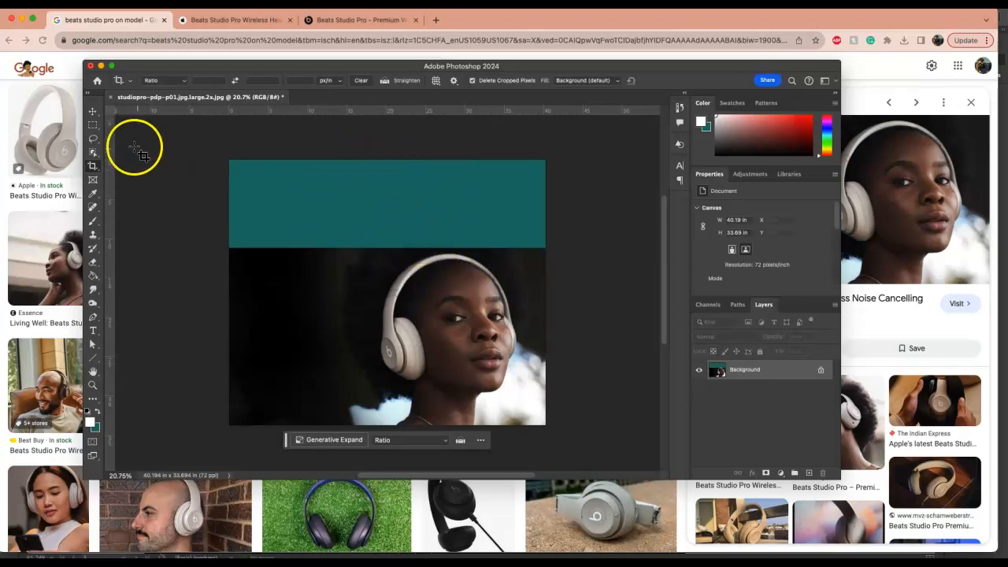
Step: Select the empty teal area above the photo and fill it with Generative Fill, leaving the prompt blank
{"action": "left_click", "coordinate": [100, 125]}
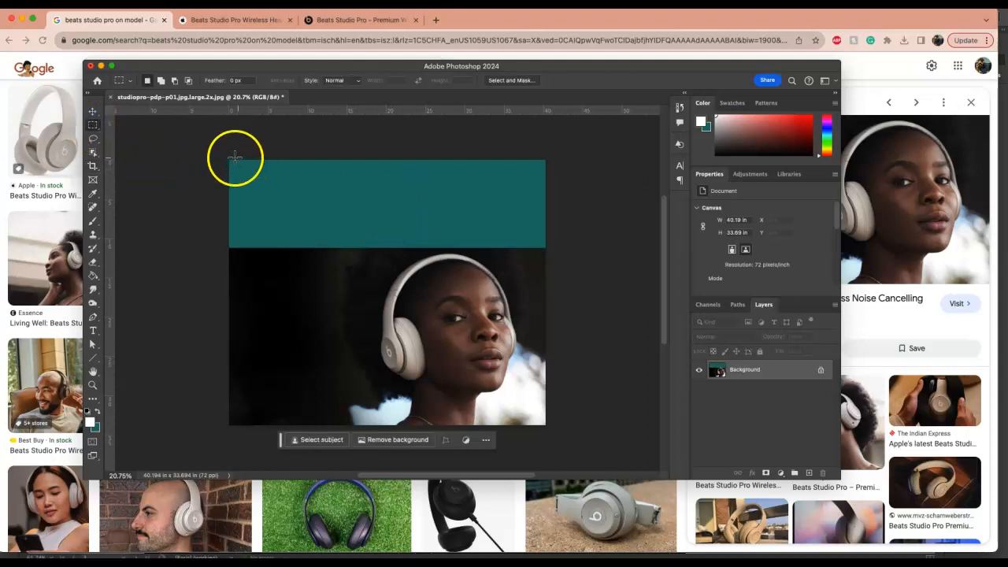
{"action": "left_click_drag", "start_coordinate": [229, 160], "coordinate": [552, 256]}
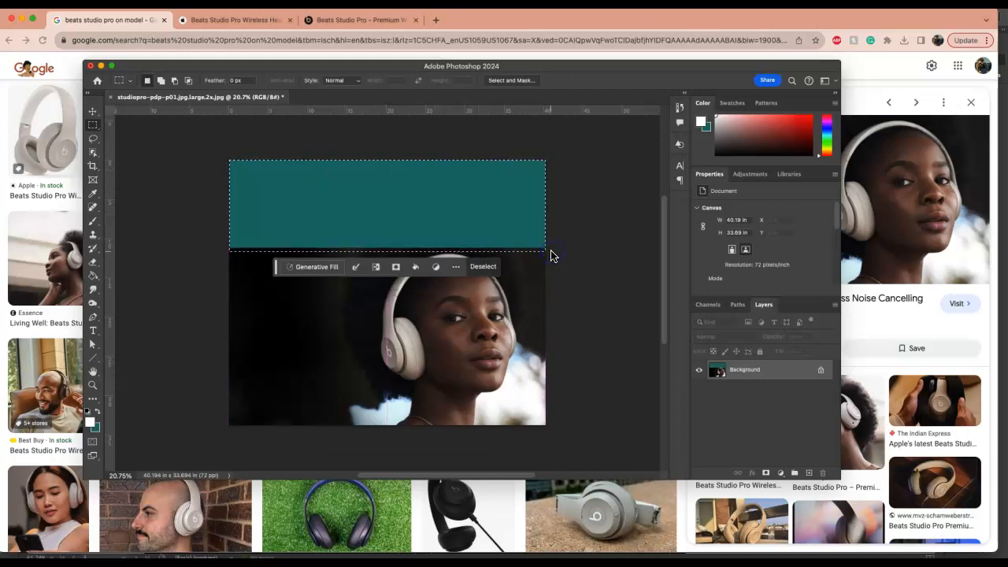
{"action": "left_click", "coordinate": [318, 267]}
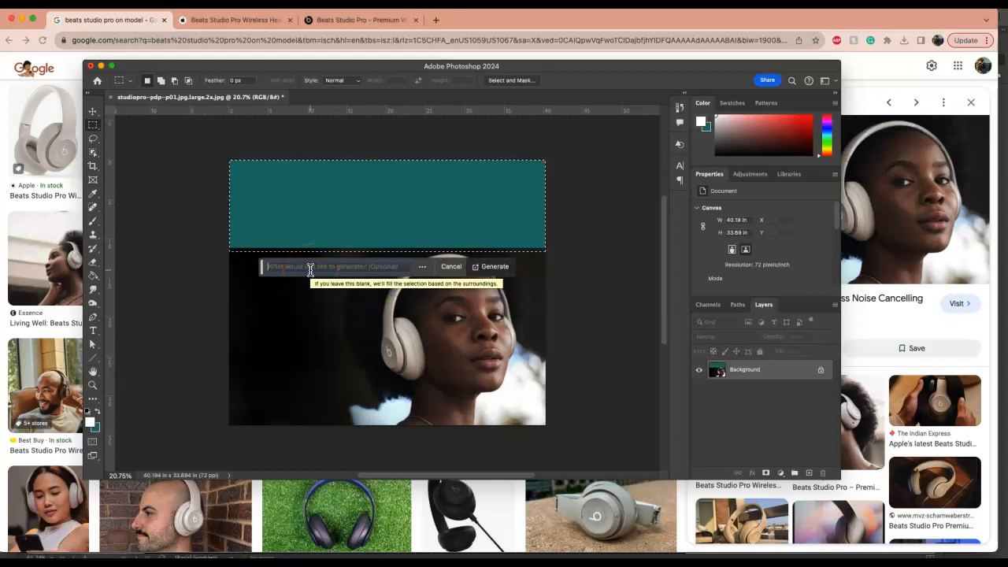
{"action": "left_click", "coordinate": [504, 272]}
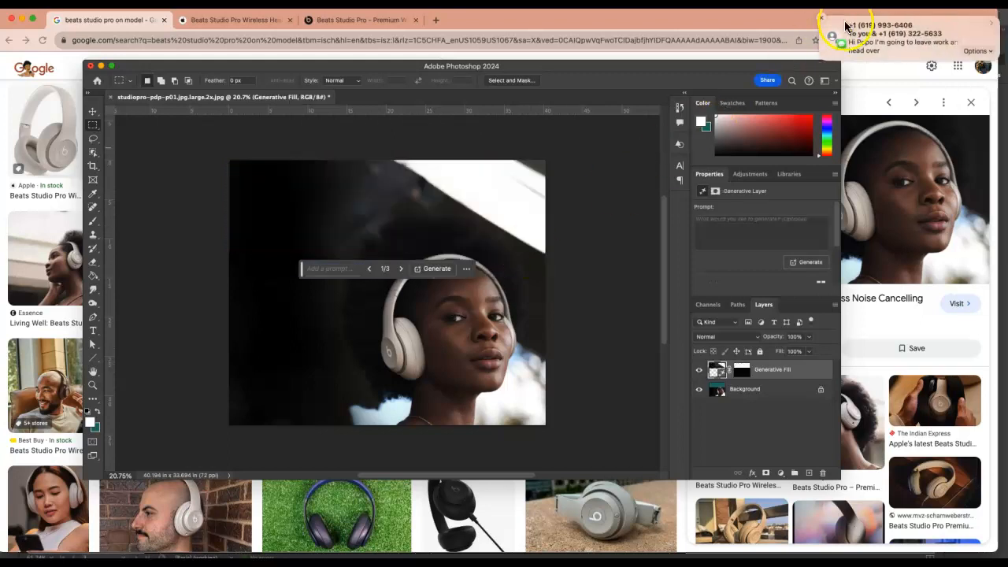
Step: Compare the three Generative Fill variations and keep the third one, with the plain dark background
{"action": "left_click", "coordinate": [822, 17]}
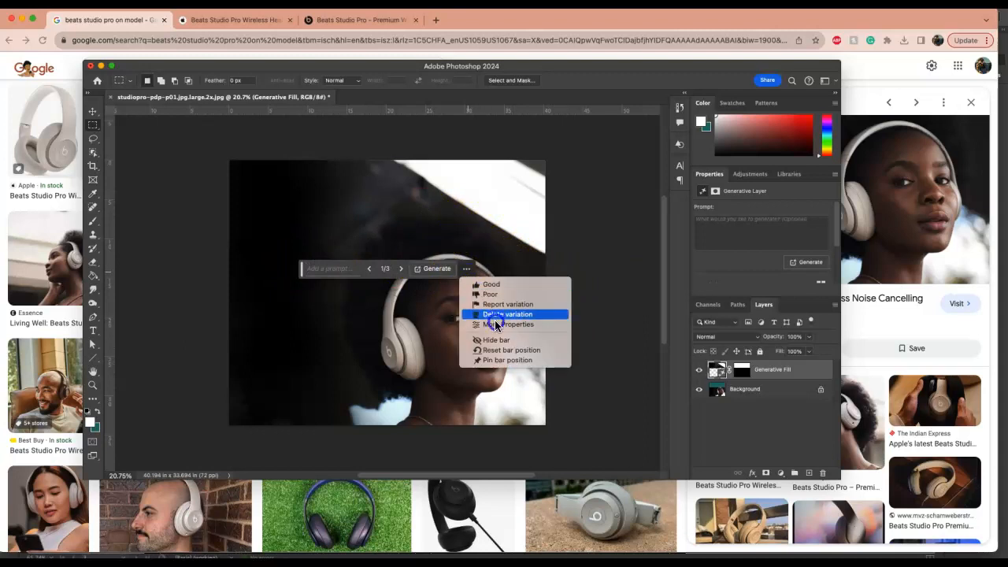
{"action": "left_click", "coordinate": [378, 281]}
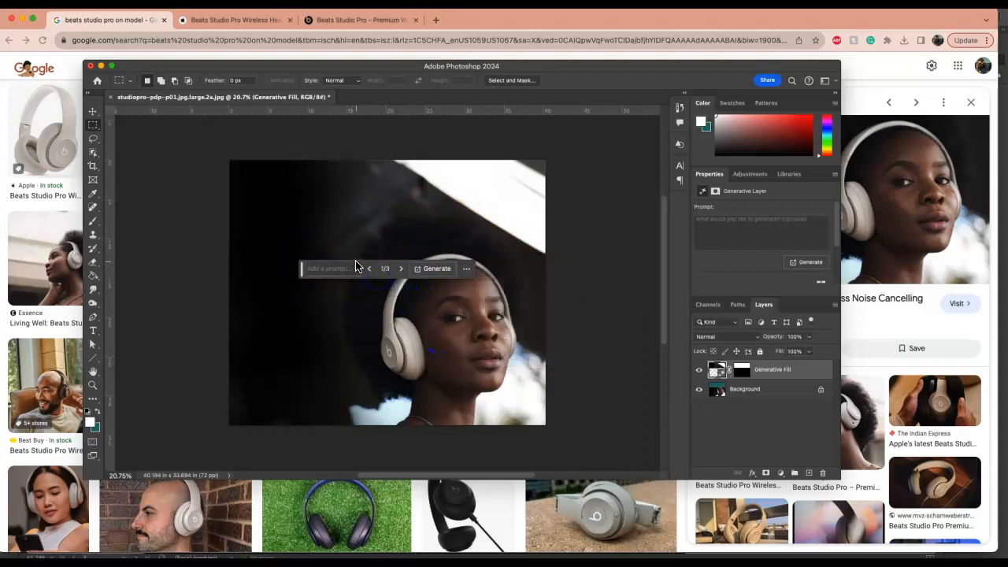
{"action": "left_click_drag", "start_coordinate": [301, 268], "coordinate": [295, 444]}
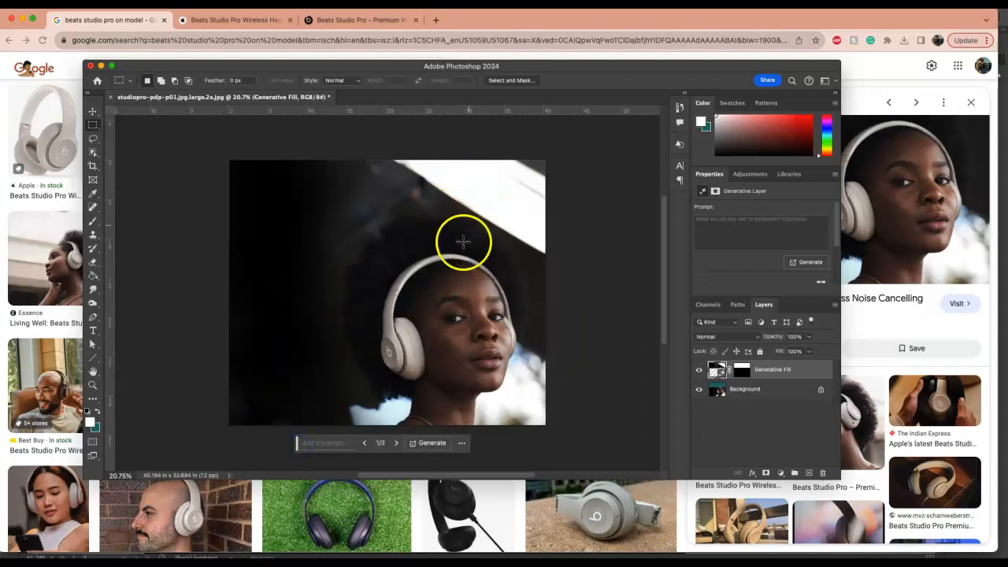
{"action": "left_click", "coordinate": [397, 444]}
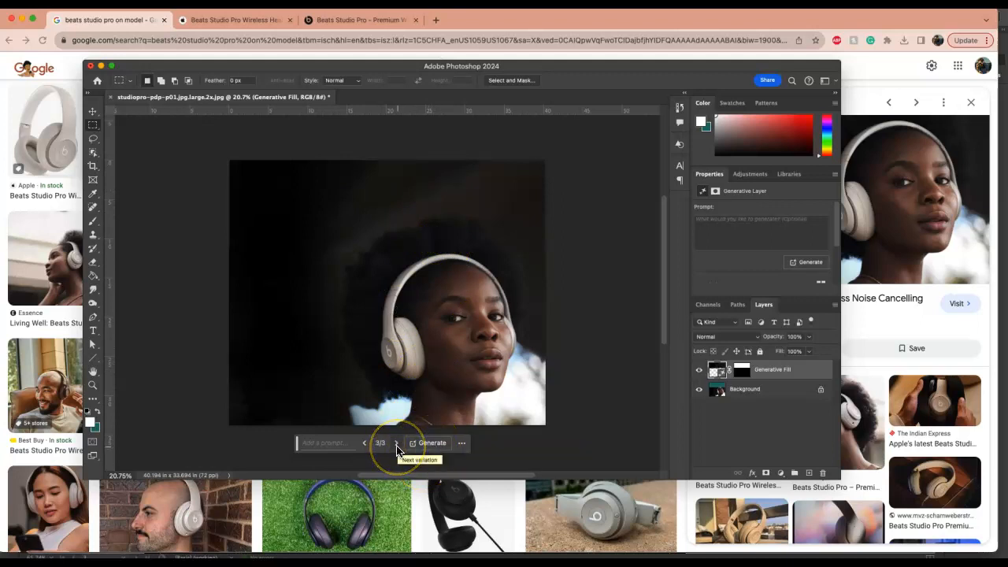
{"action": "left_click", "coordinate": [364, 444]}
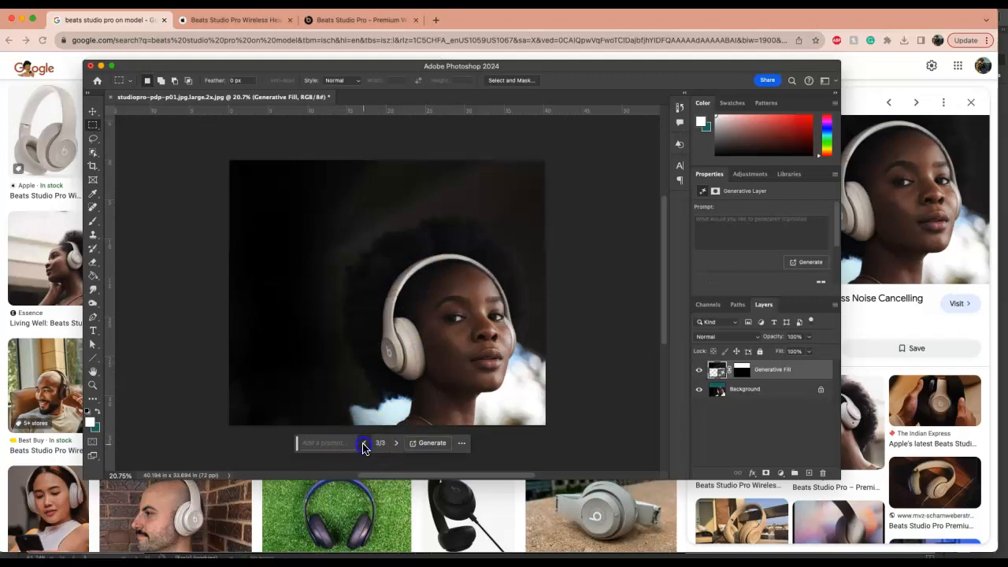
{"action": "left_click", "coordinate": [364, 446]}
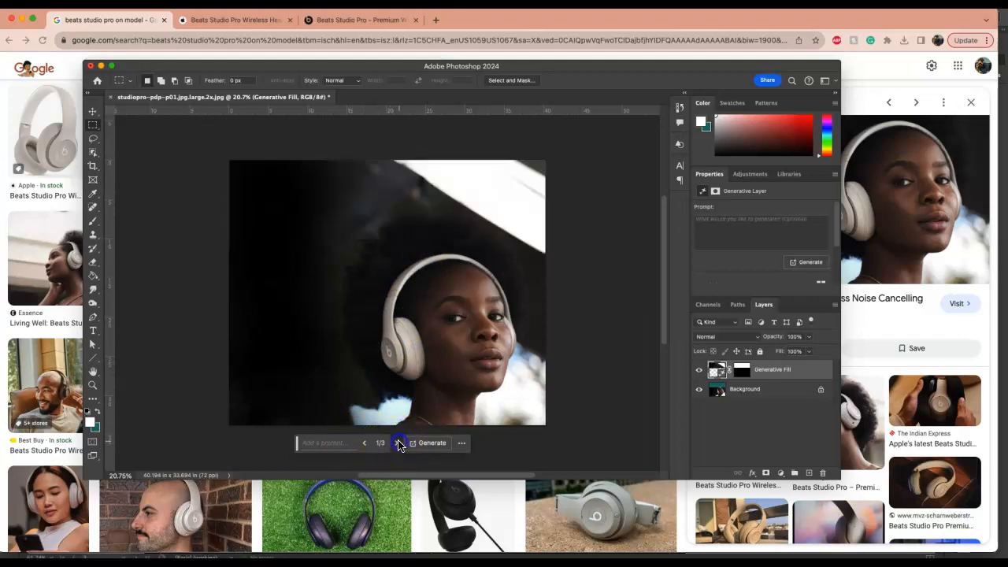
{"action": "left_click", "coordinate": [398, 444]}
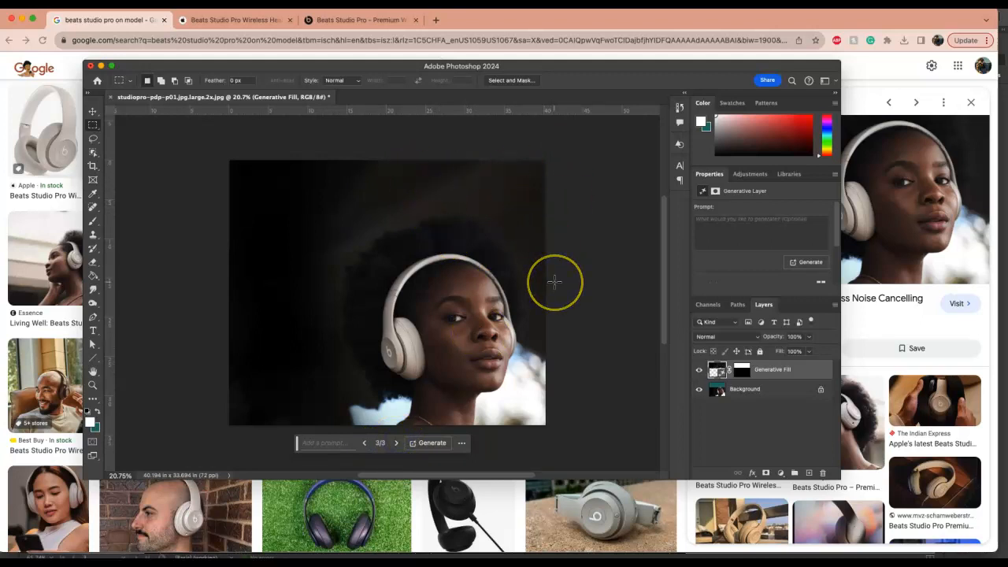
Step: Save the extended photo in Photoshop format as studiopro-pdp-p01.jpg.large.2x.psd in Downloads
{"action": "left_click", "coordinate": [91, 3]}
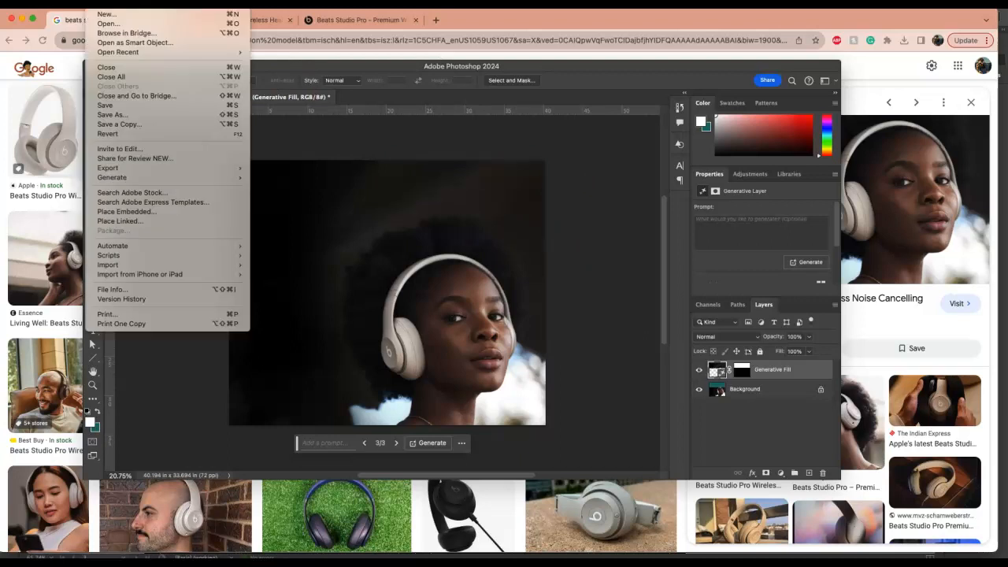
{"action": "left_click", "coordinate": [141, 105]}
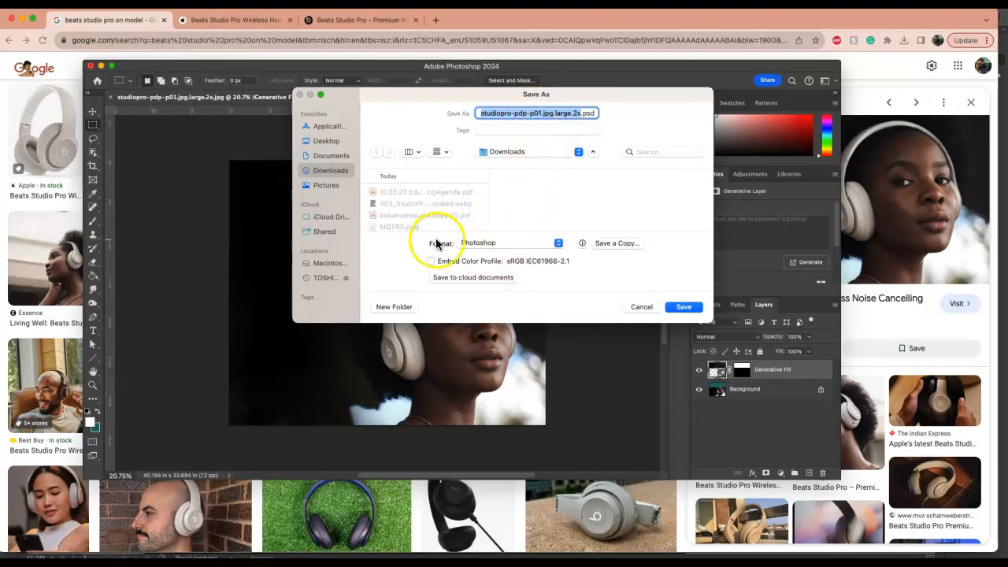
{"action": "left_click", "coordinate": [682, 306]}
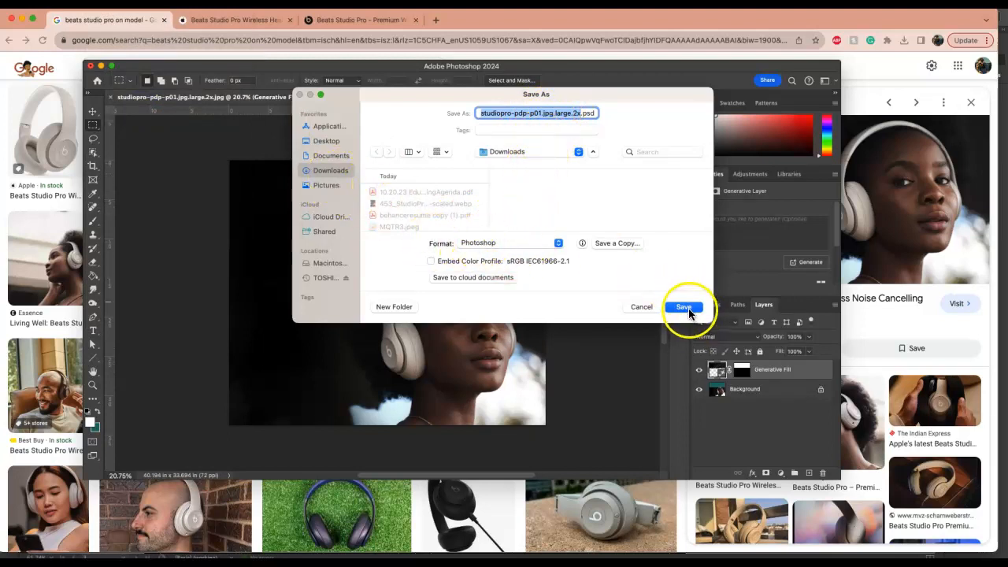
{"action": "left_click", "coordinate": [505, 183]}
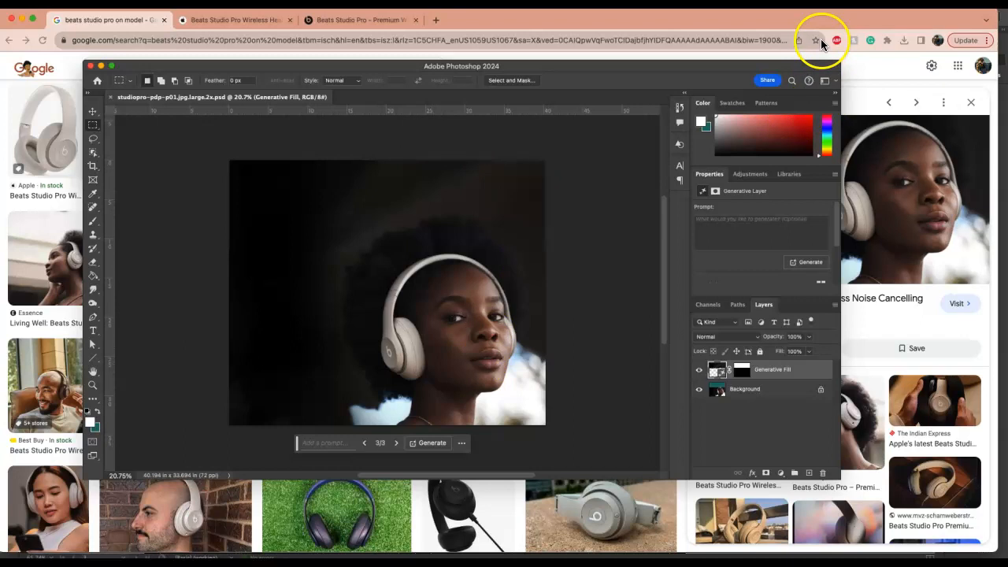
Step: Open new-beats-saudio-png-logo-0.png in Photoshop, try Select Subject on the logo, and clear the selection
{"action": "key", "text": "super+Tab"}
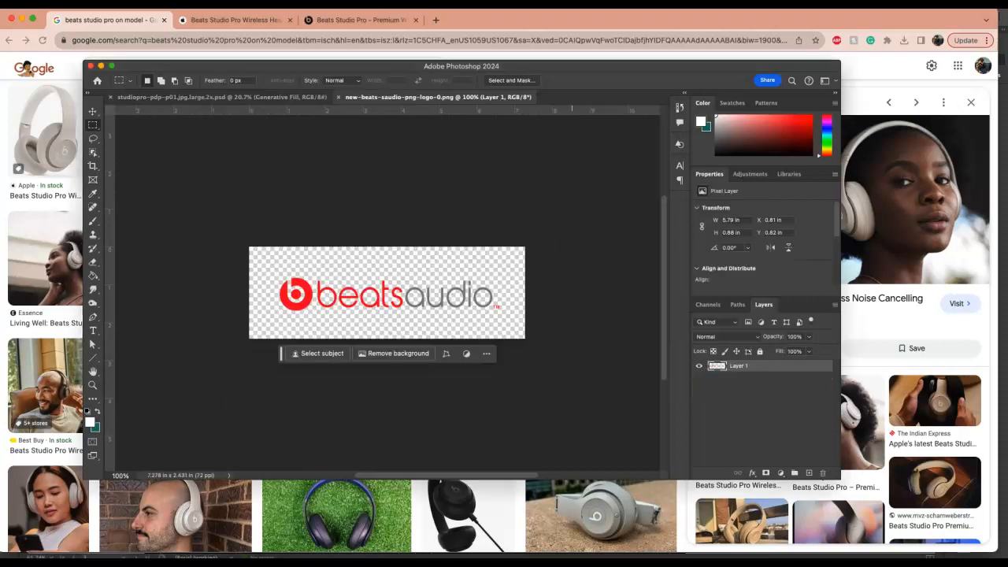
{"action": "key", "text": "v"}
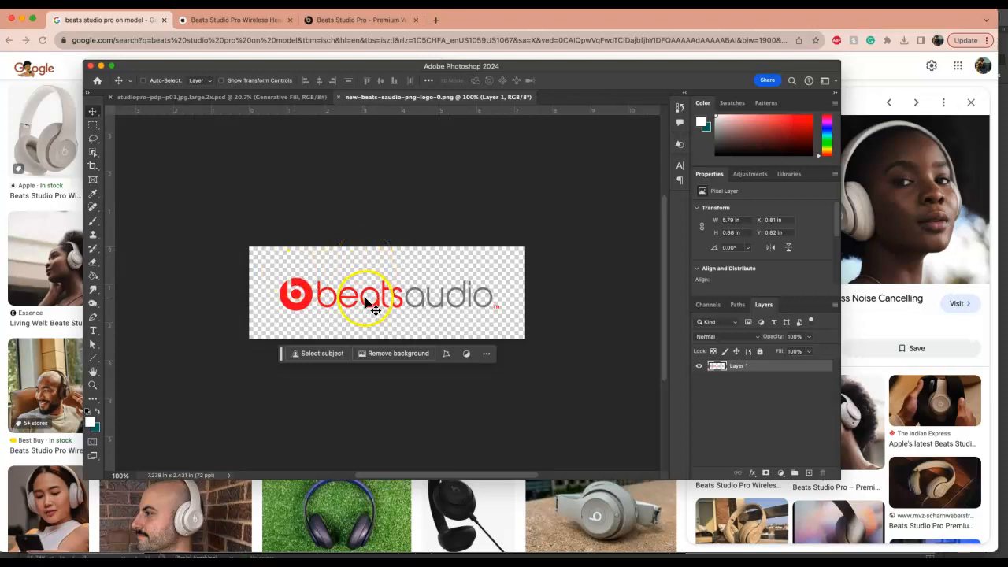
{"action": "left_click", "coordinate": [258, 161]}
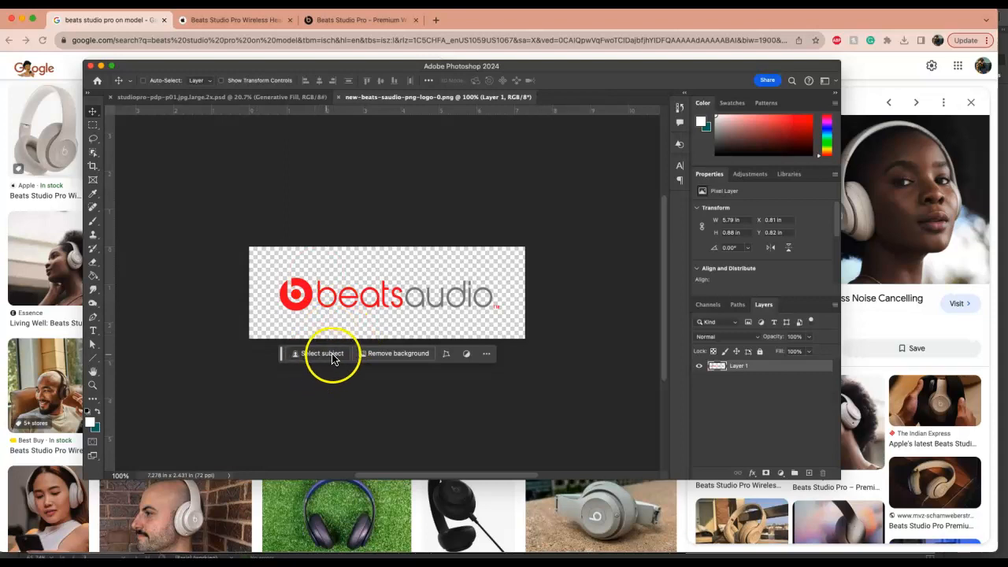
{"action": "left_click", "coordinate": [331, 356]}
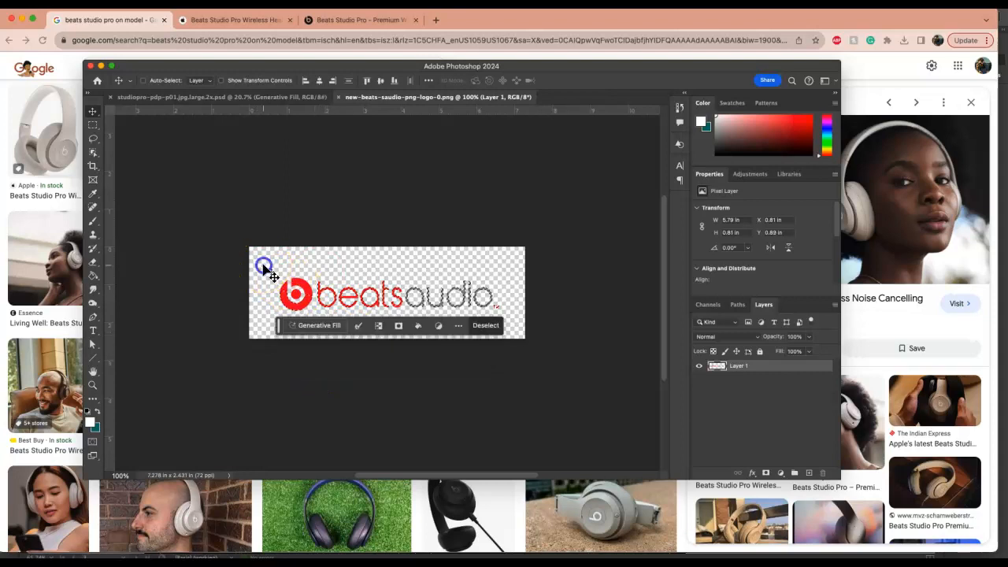
{"action": "key", "text": "super+d"}
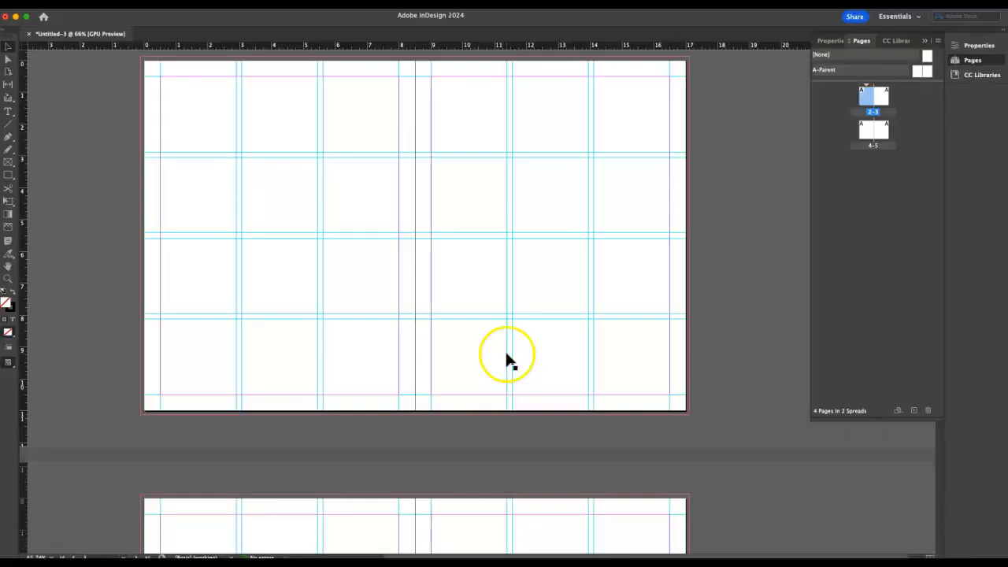
Step: Draw a rectangular image frame about 8.625 × 11.25 in over the right-hand page of the first spread, extending to the bleed
{"action": "scroll", "coordinate": [506, 354], "scroll_direction": "up", "scroll_amount": 1}
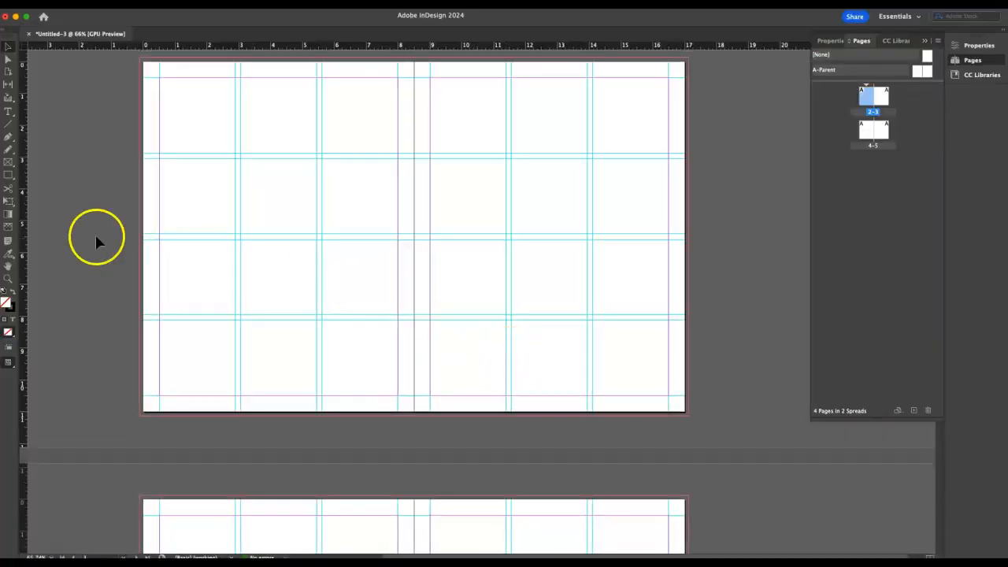
{"action": "left_click", "coordinate": [7, 163]}
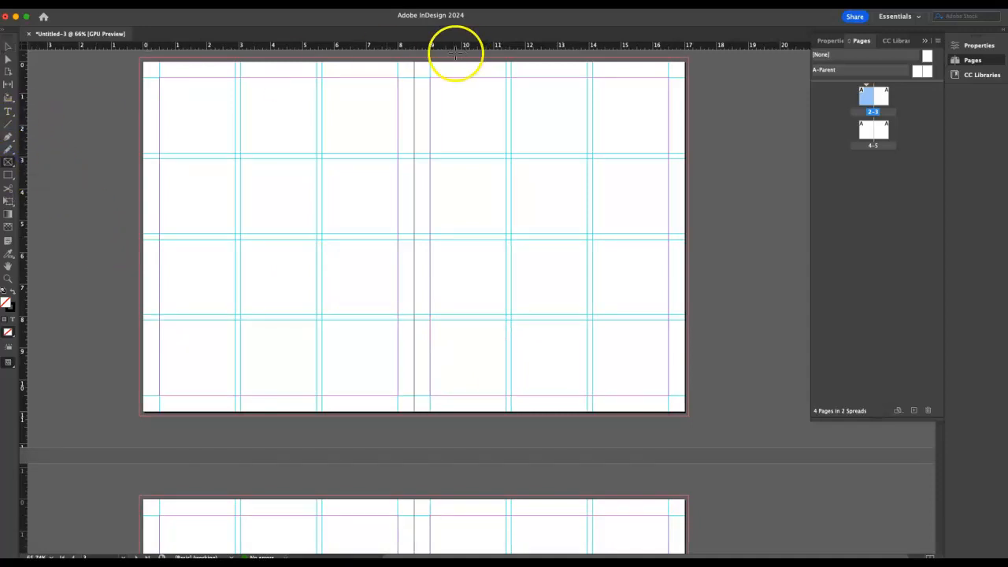
{"action": "left_click_drag", "start_coordinate": [414, 58], "coordinate": [514, 207]}
{"action": "key", "text": "super+z"}
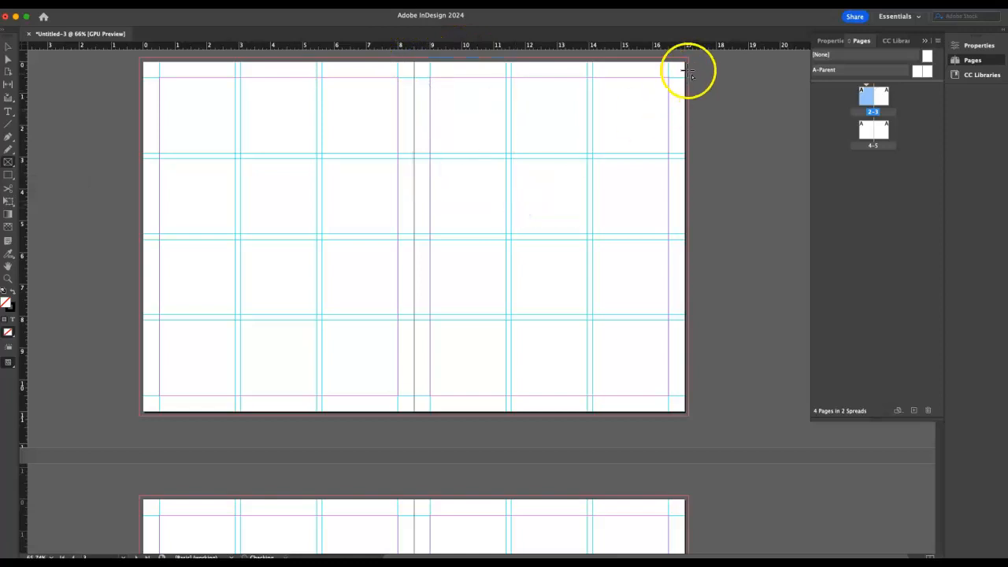
{"action": "left_click_drag", "start_coordinate": [688, 61], "coordinate": [414, 415]}
{"action": "left_click", "coordinate": [822, 19]}
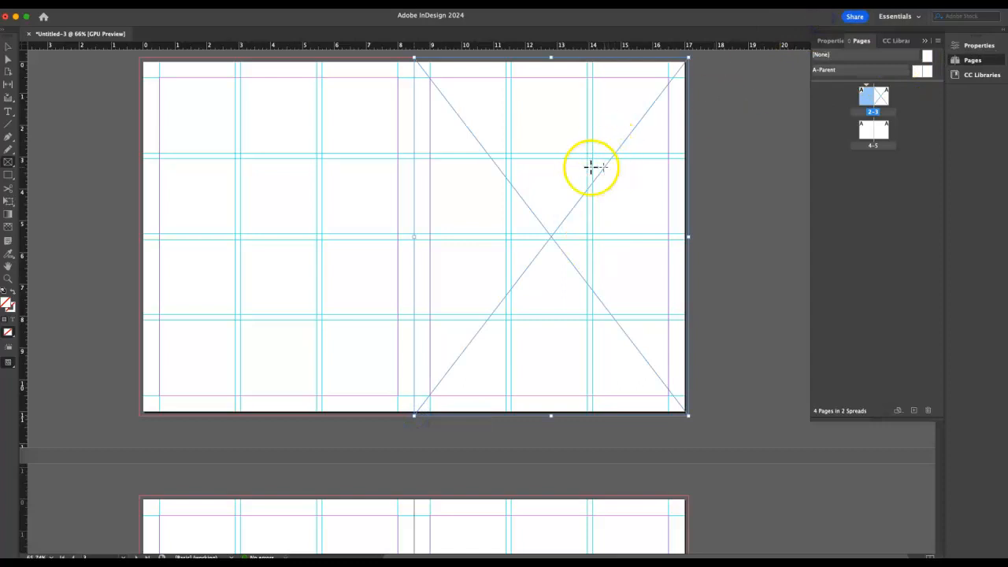
Step: Place studiopro-pdp-p01.jpg.large.2x.psd from Downloads into the empty frame on the right-hand page
{"action": "right_click", "coordinate": [556, 198]}
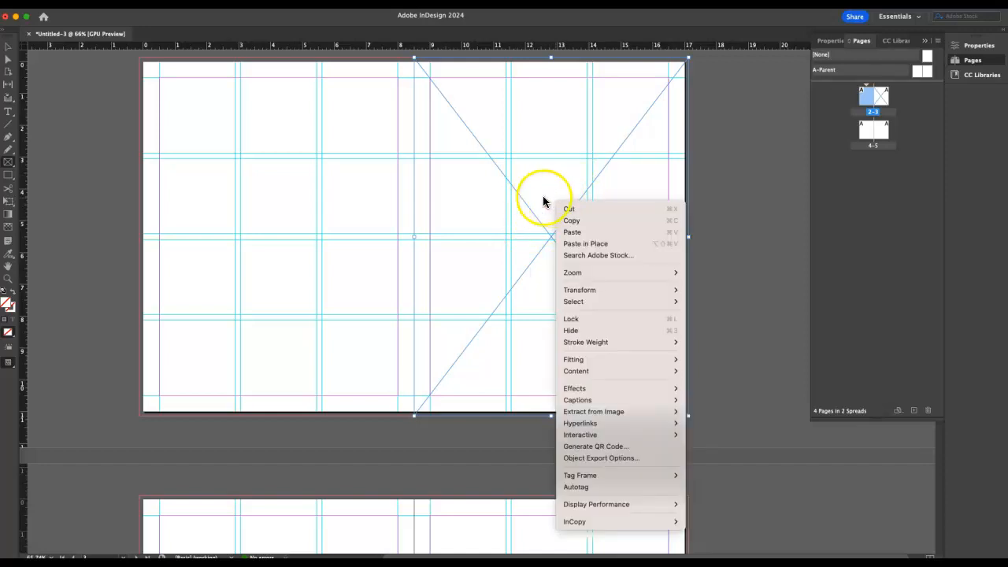
{"action": "left_click", "coordinate": [334, 254]}
{"action": "left_click", "coordinate": [67, 4]}
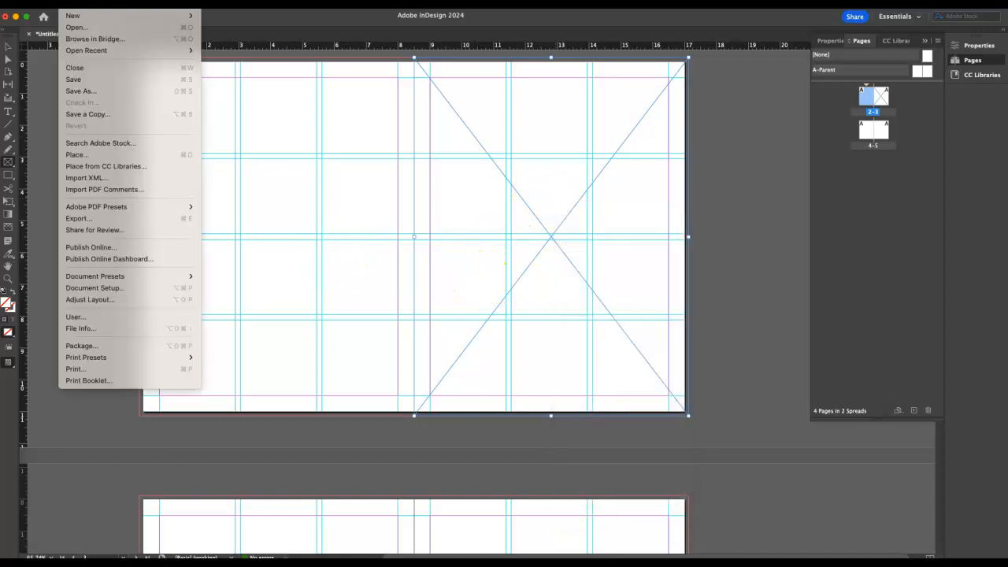
{"action": "left_click", "coordinate": [78, 155]}
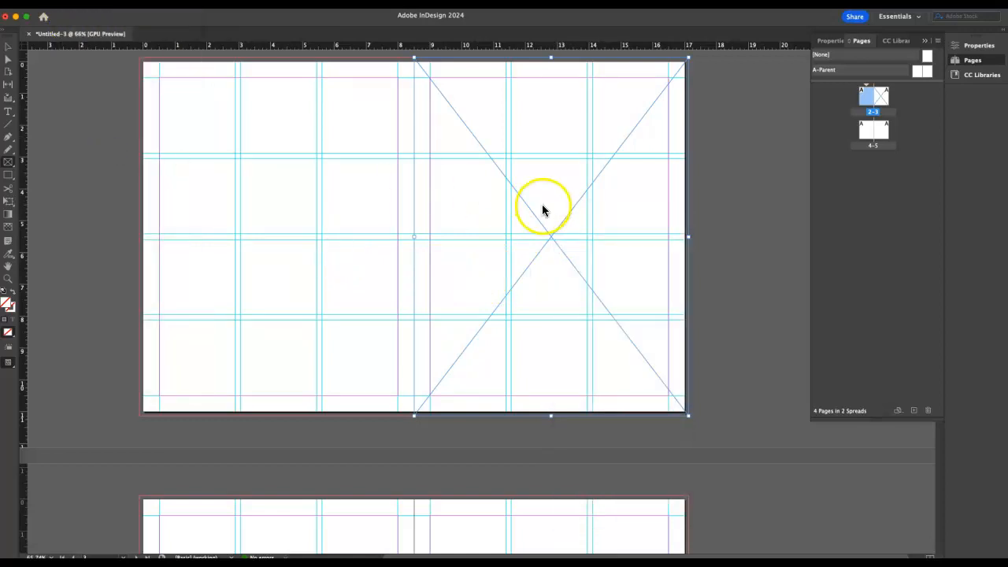
{"action": "left_click", "coordinate": [323, 170]}
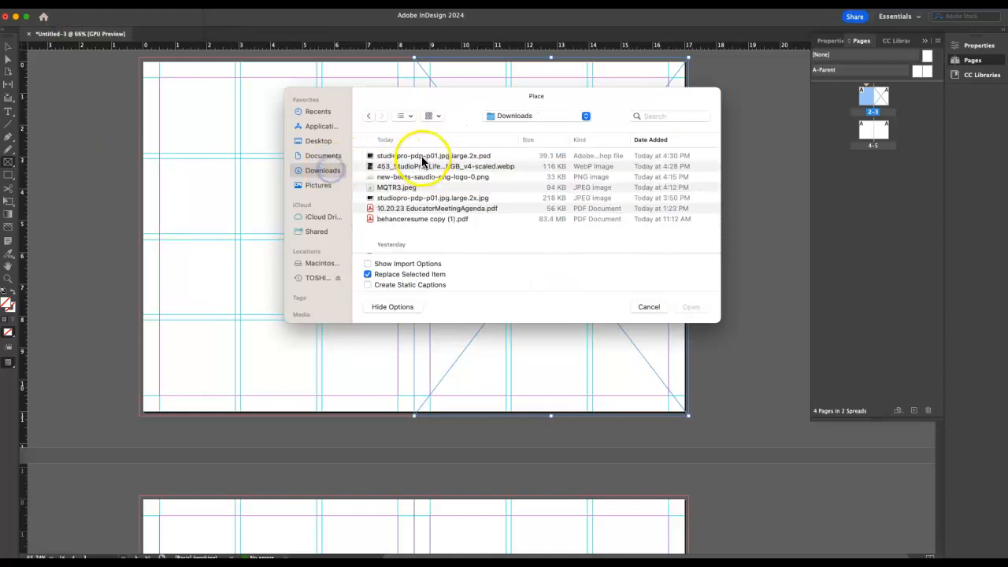
{"action": "left_click", "coordinate": [418, 157]}
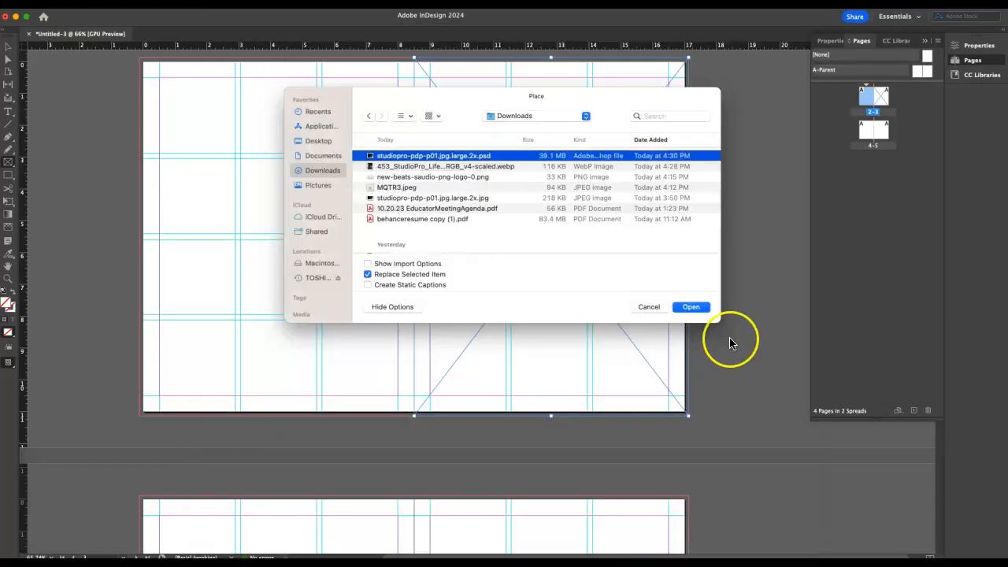
{"action": "left_click", "coordinate": [697, 308]}
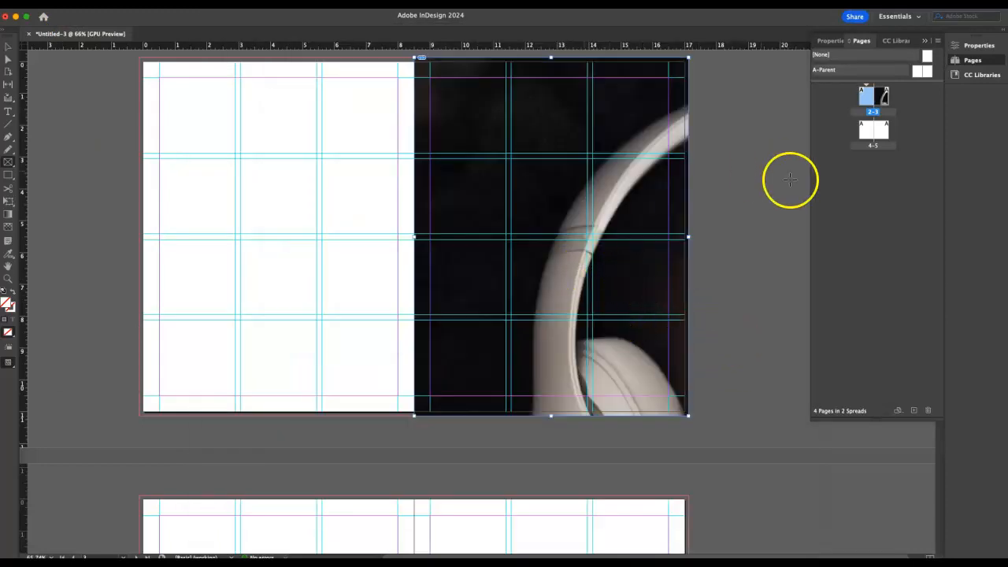
Step: Fill the frame proportionally with the photo and shift the photo inside the frame so the model's whole face shows
{"action": "left_click", "coordinate": [975, 48]}
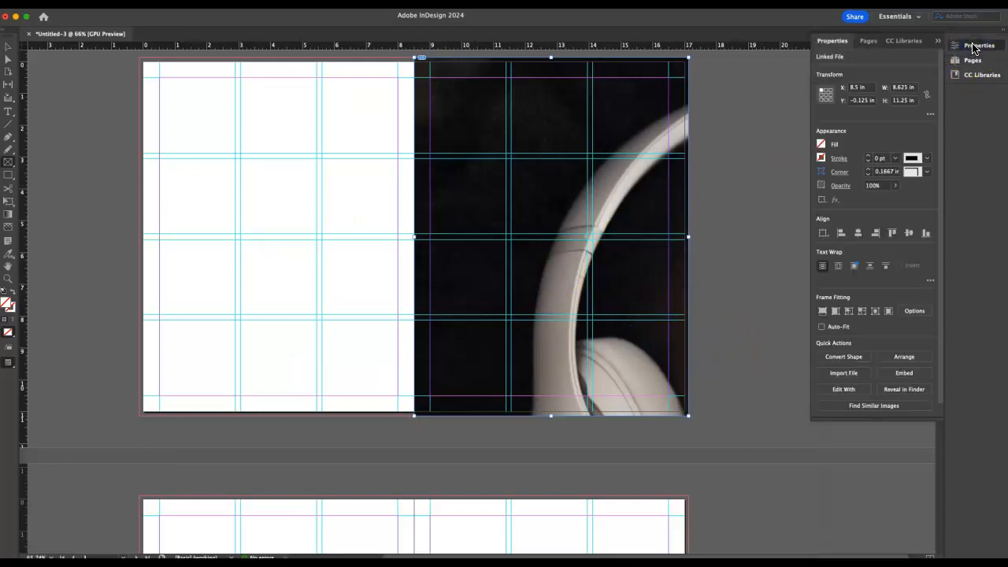
{"action": "left_click", "coordinate": [823, 312]}
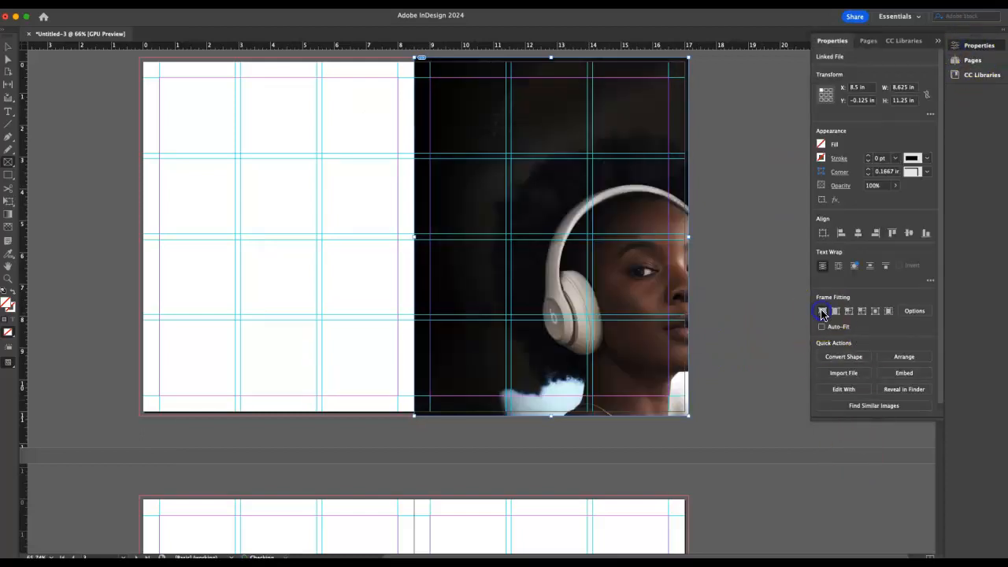
{"action": "left_click", "coordinate": [836, 312]}
{"action": "left_click", "coordinate": [822, 312]}
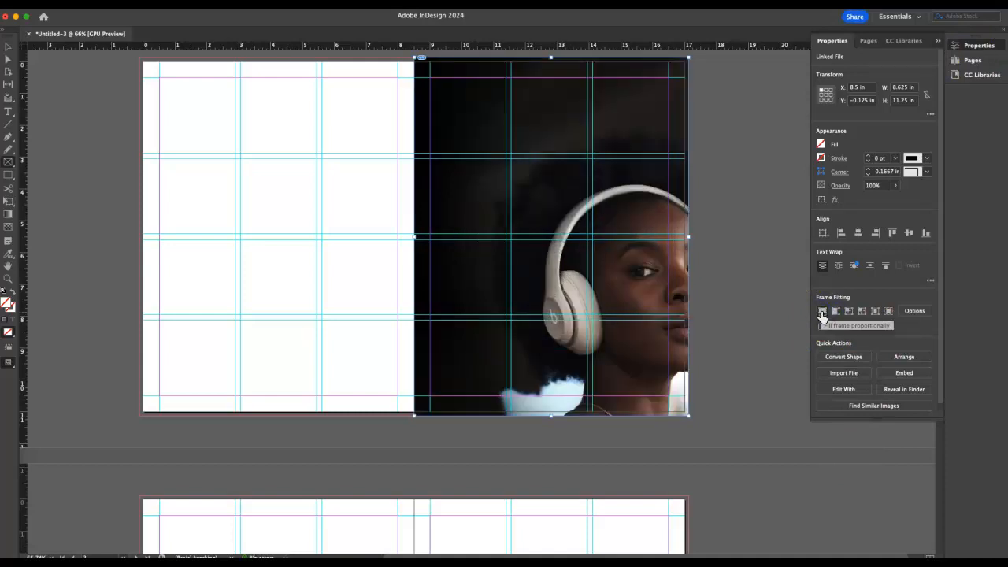
{"action": "left_click", "coordinate": [8, 61]}
{"action": "left_click", "coordinate": [523, 130]}
{"action": "left_click_drag", "start_coordinate": [610, 166], "coordinate": [577, 176]}
{"action": "left_click", "coordinate": [101, 93]}
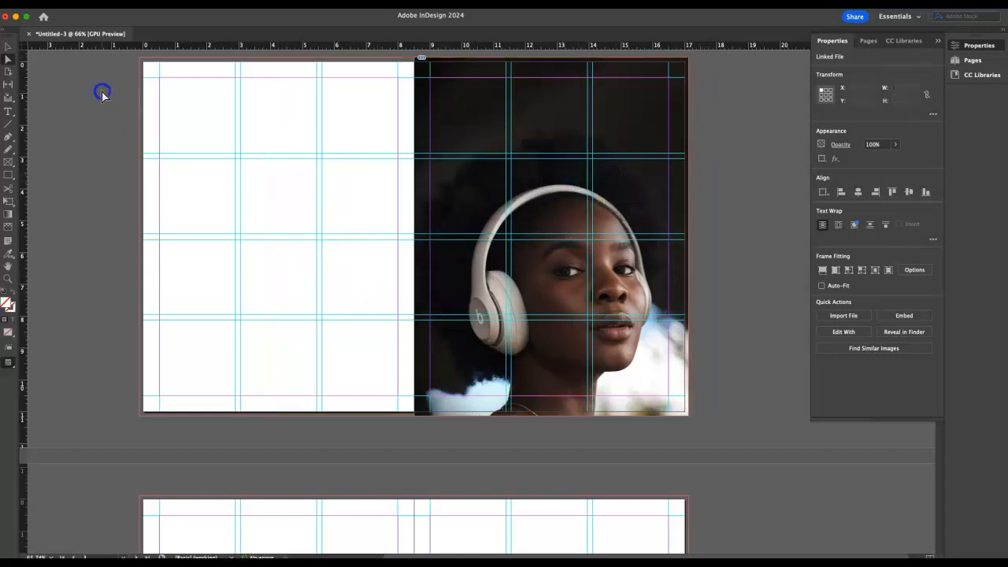
Step: Place new-beats-saudio-png-logo-0.png from Downloads at the upper part of the first spread
{"action": "left_click", "coordinate": [69, 4]}
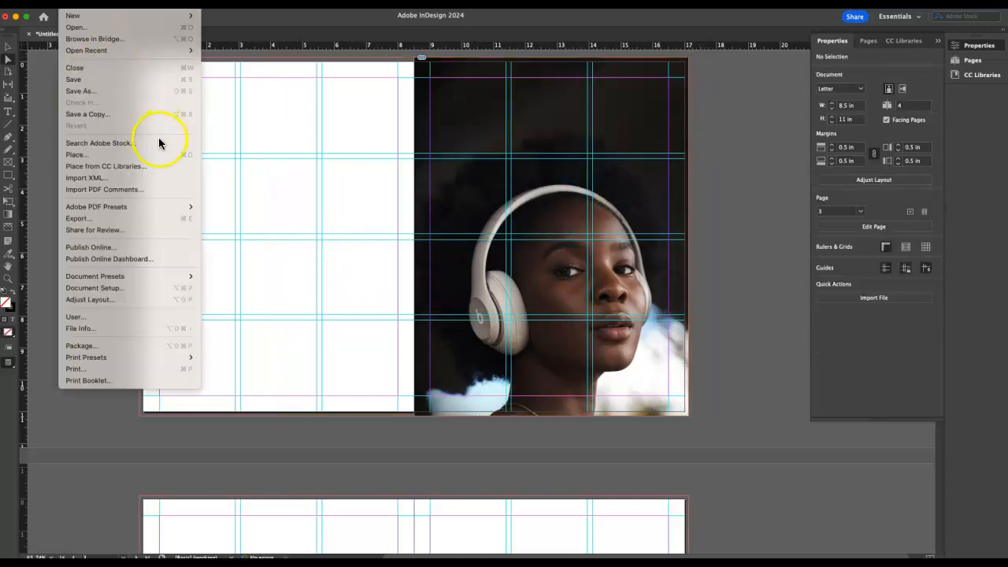
{"action": "left_click", "coordinate": [134, 155]}
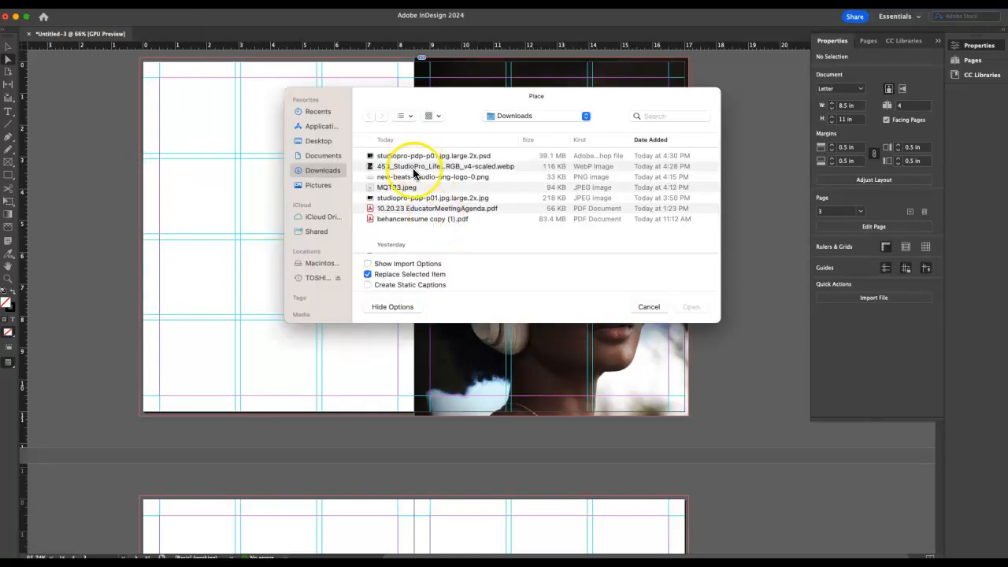
{"action": "left_click", "coordinate": [412, 176]}
{"action": "left_click", "coordinate": [693, 307]}
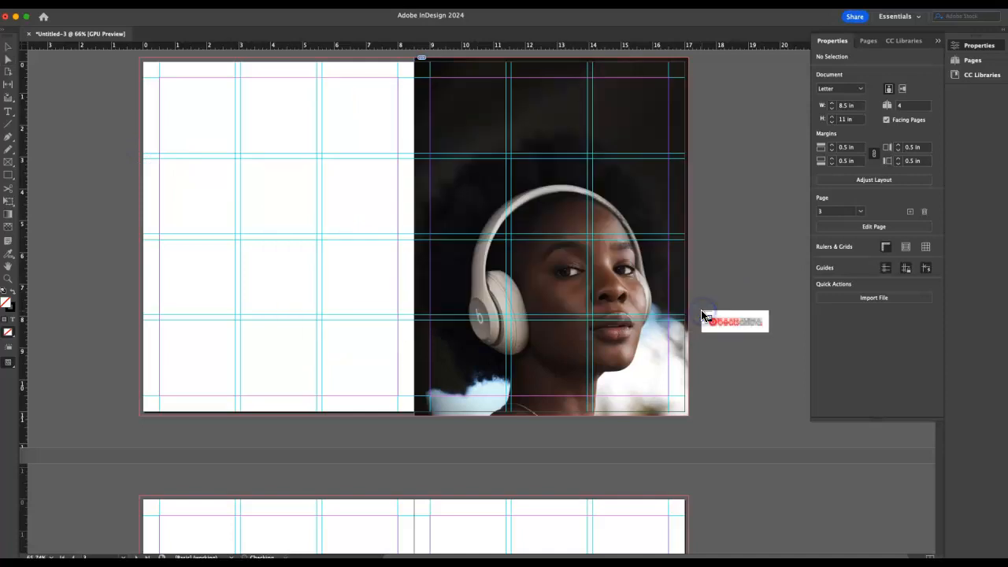
{"action": "left_click", "coordinate": [324, 105]}
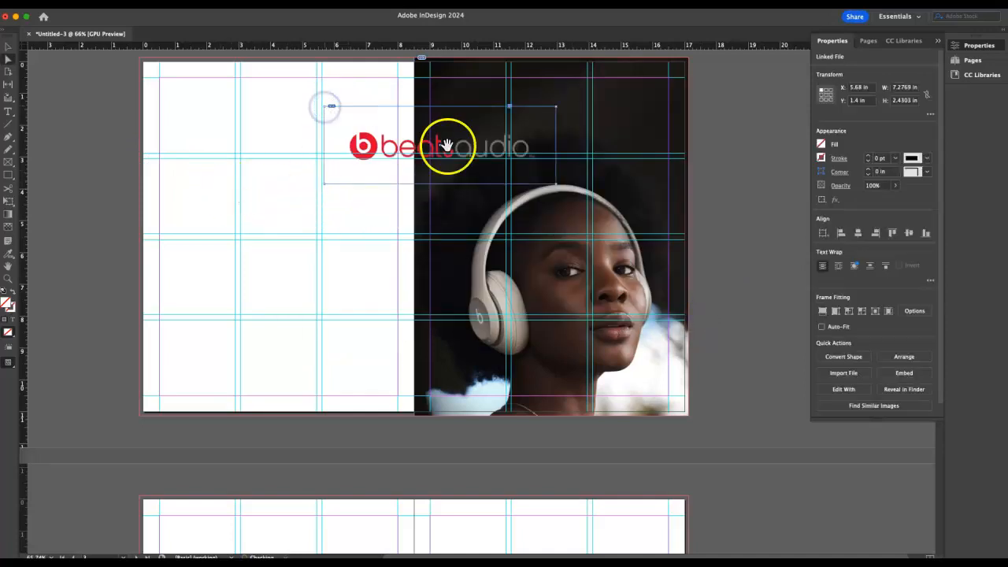
Step: Move the logo above the model's head on the right-hand page and scale it down to about 6.06 × 2.03 in
{"action": "left_click_drag", "start_coordinate": [475, 152], "coordinate": [599, 126]}
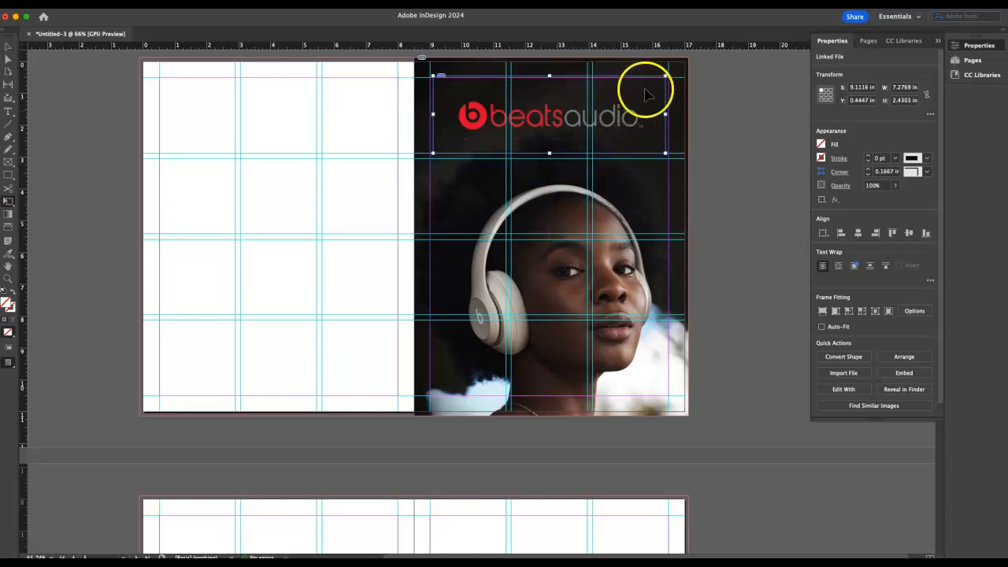
{"action": "left_click_drag", "start_coordinate": [668, 76], "coordinate": [648, 89]}
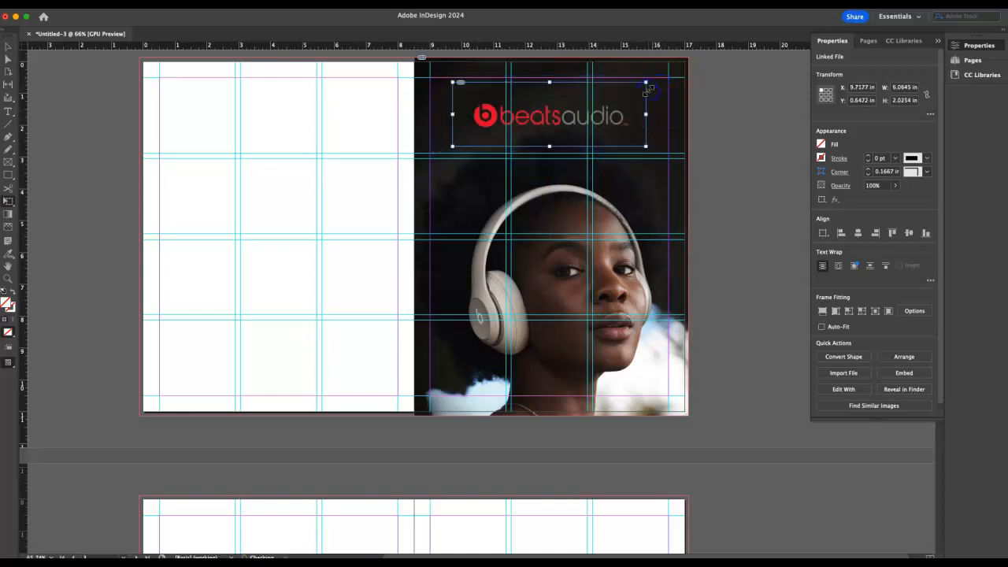
{"action": "left_click", "coordinate": [732, 141]}
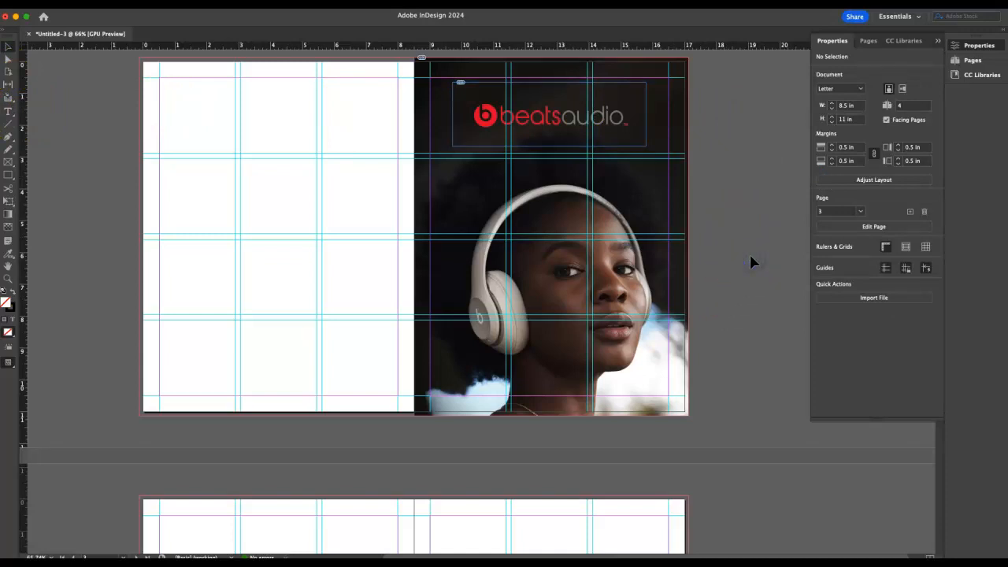
Step: Create a text frame in the left-hand page's first column, spanning the second and third grid rows, and fill it with placeholder text
{"action": "left_click", "coordinate": [8, 111]}
{"action": "left_click", "coordinate": [8, 47]}
{"action": "left_click", "coordinate": [8, 111]}
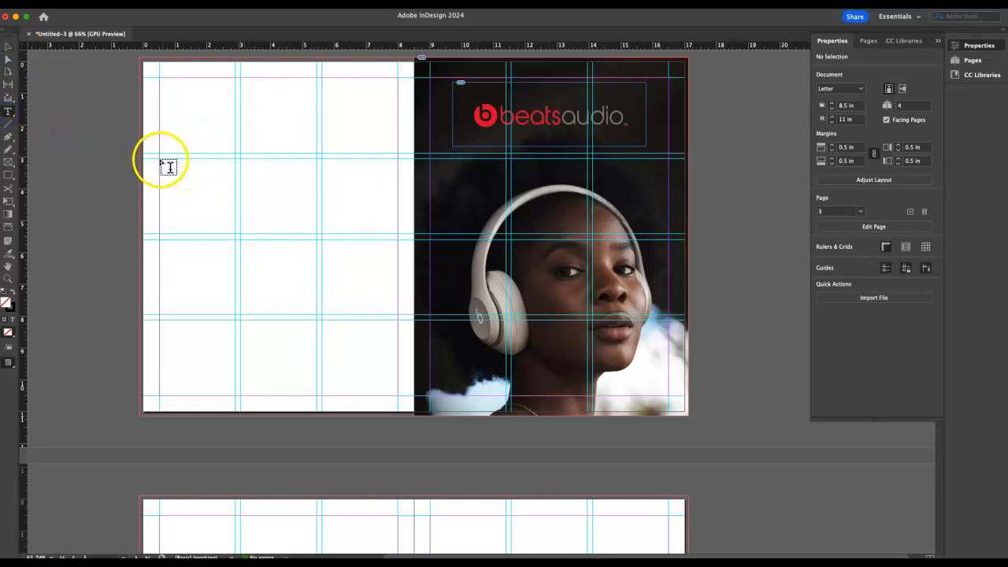
{"action": "left_click_drag", "start_coordinate": [161, 162], "coordinate": [235, 317]}
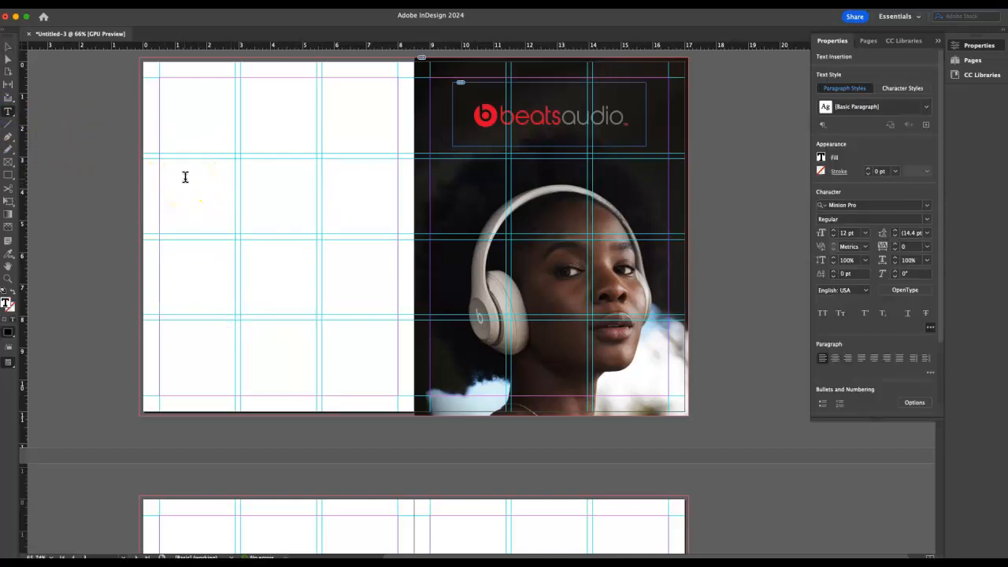
{"action": "right_click", "coordinate": [185, 179]}
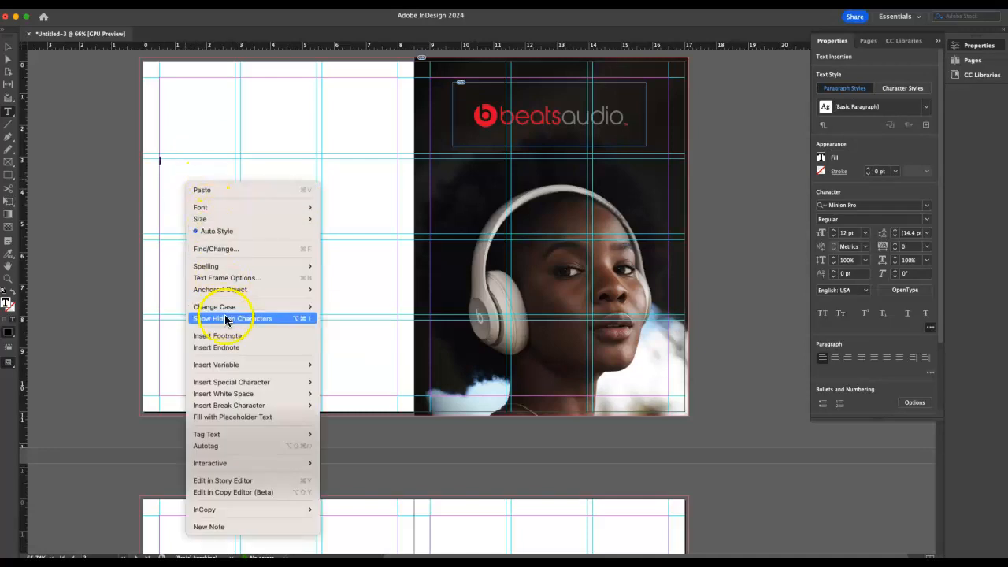
{"action": "left_click", "coordinate": [248, 416]}
Step: Set all the placeholder text in Futura LT CondensedLight at 14 pt
{"action": "left_click_drag", "start_coordinate": [222, 309], "coordinate": [133, 158]}
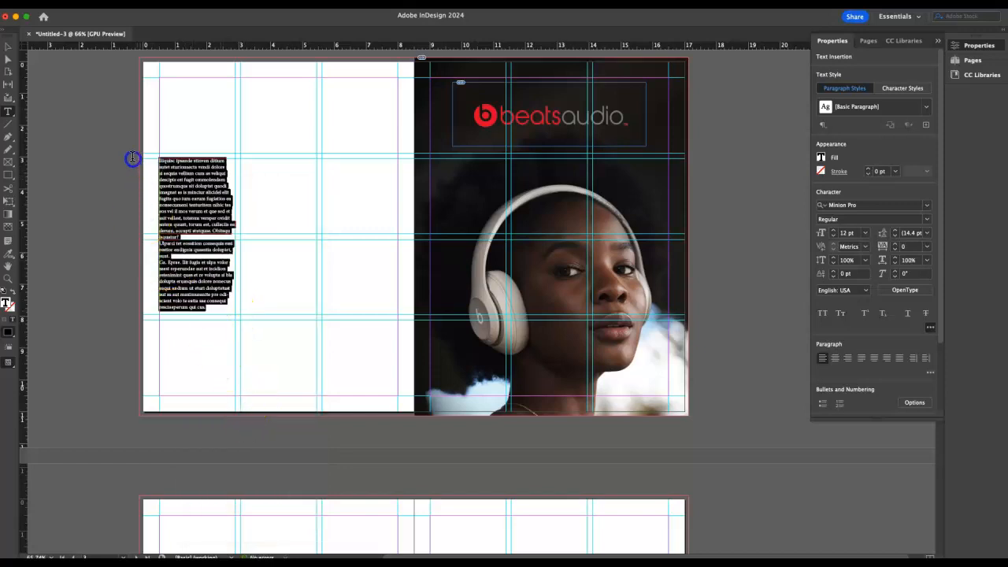
{"action": "left_click", "coordinate": [927, 205]}
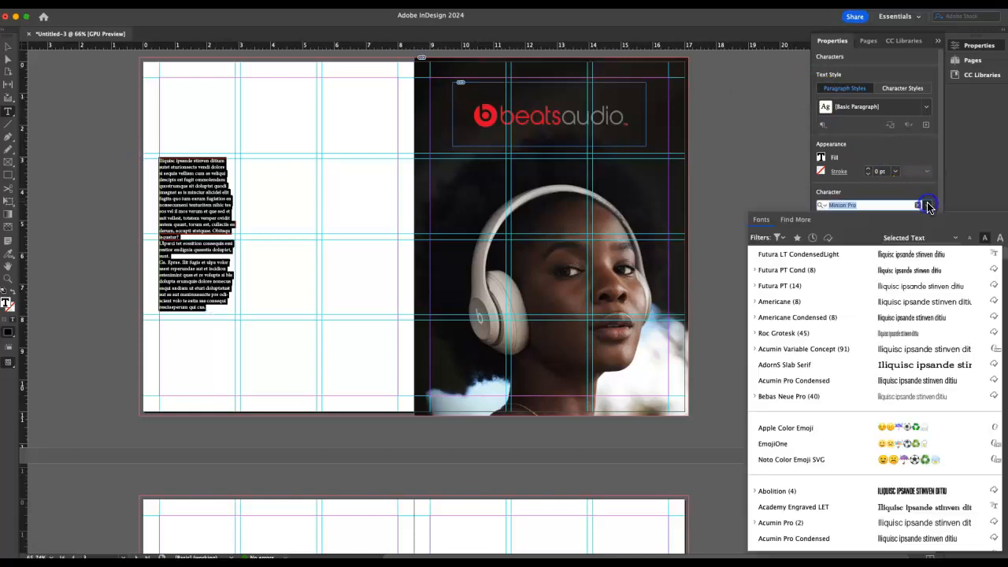
{"action": "left_click", "coordinate": [918, 254]}
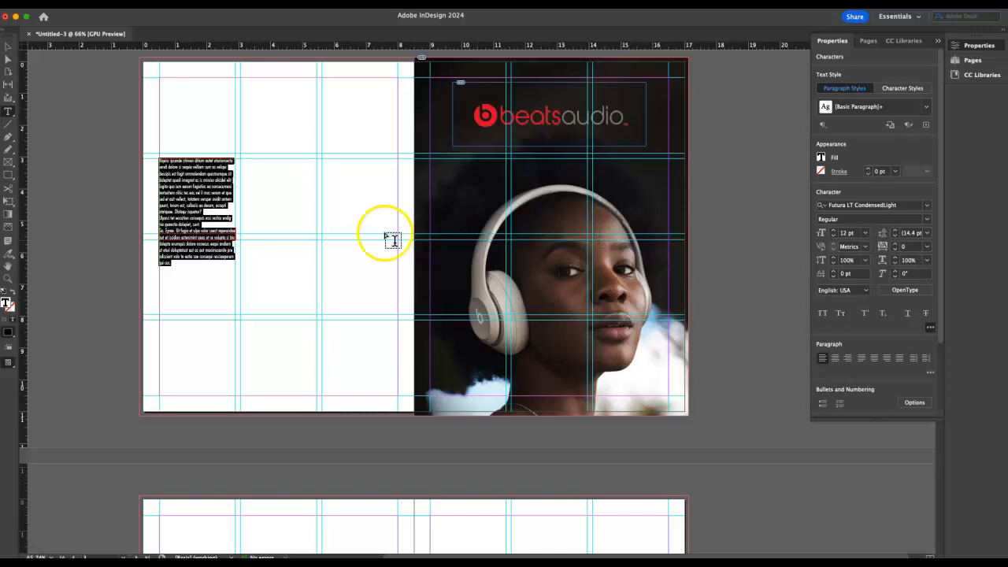
{"action": "left_click", "coordinate": [834, 230]}
{"action": "left_click", "coordinate": [834, 231]}
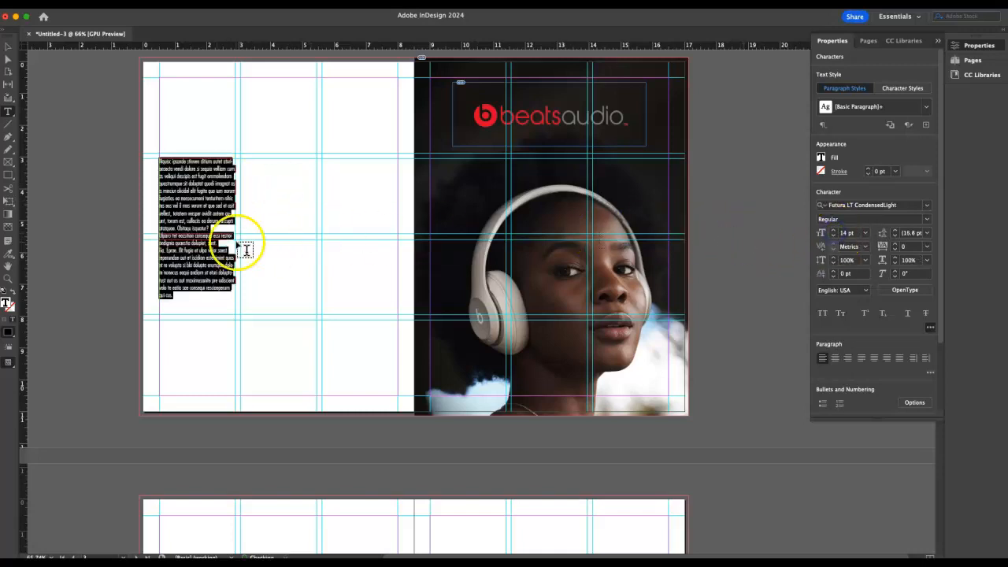
Step: Break the first line of the placeholder text into its own heading paragraph and format it in Futura Bold at 13 pt
{"action": "left_click", "coordinate": [213, 160]}
{"action": "key", "text": "Return"}
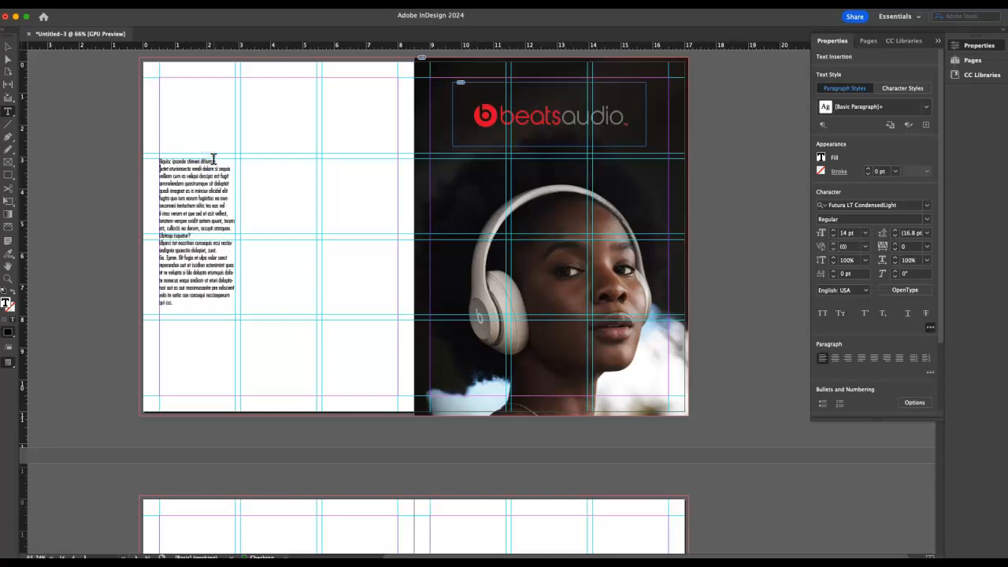
{"action": "left_click", "coordinate": [201, 161]}
{"action": "triple_click", "coordinate": [202, 161]}
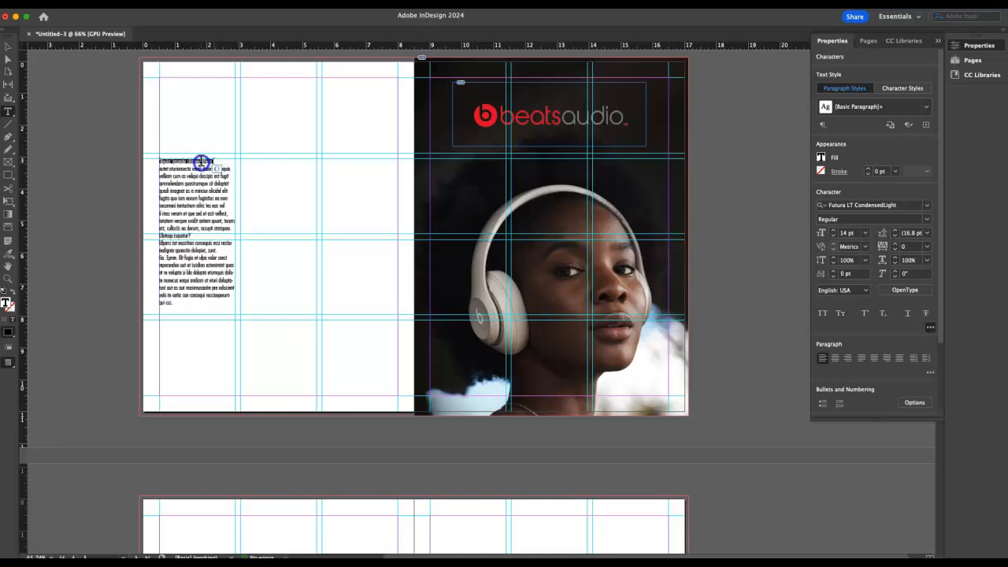
{"action": "left_click", "coordinate": [930, 220]}
{"action": "left_click", "coordinate": [927, 206]}
{"action": "left_click", "coordinate": [909, 205]}
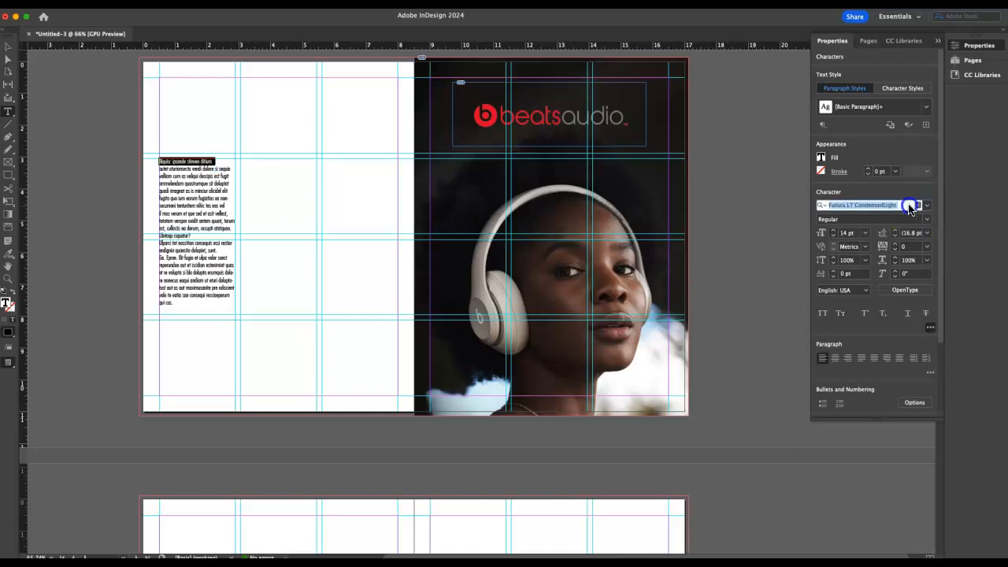
{"action": "type", "text": "futu"}
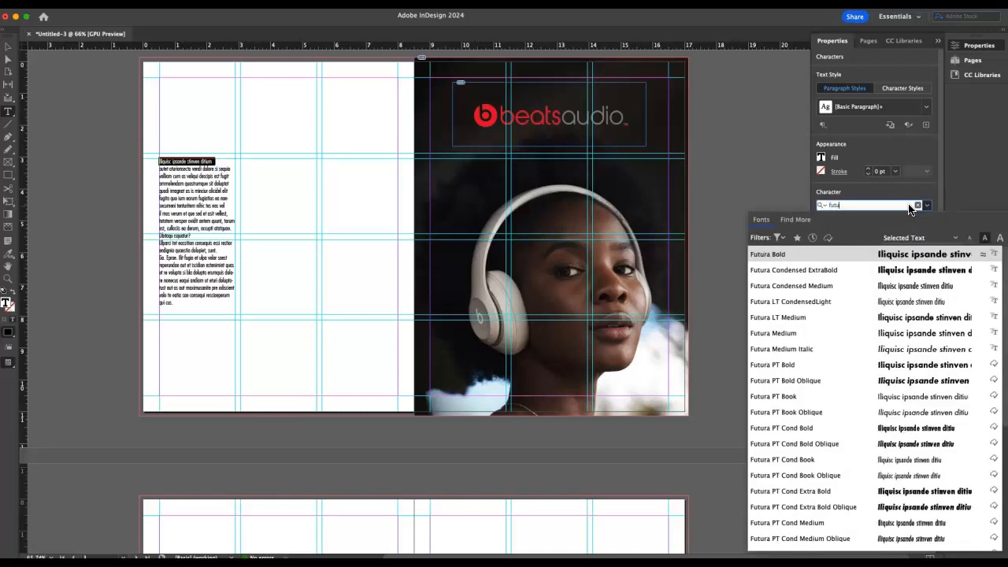
{"action": "type", "text": "ra"}
{"action": "left_click", "coordinate": [894, 258]}
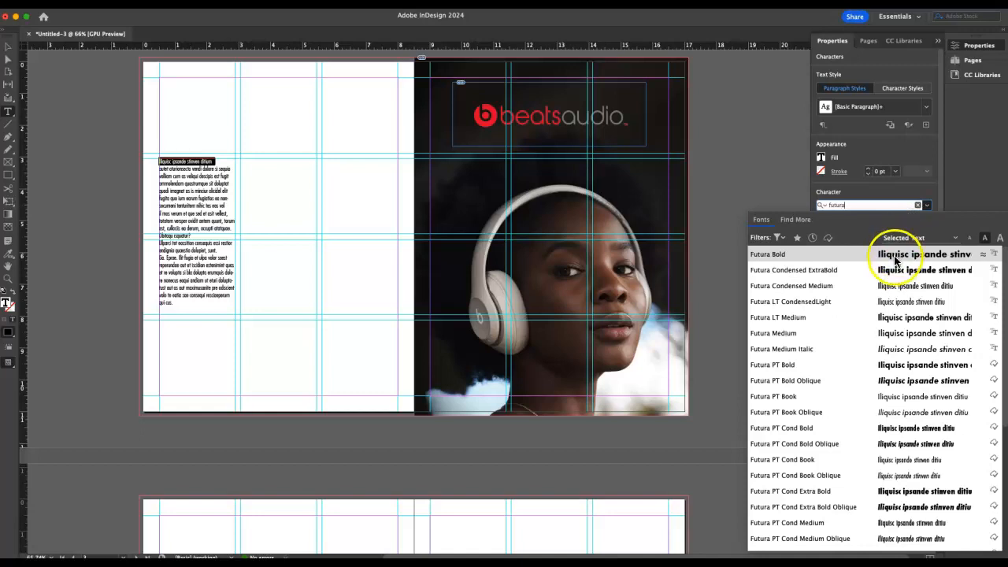
{"action": "left_click", "coordinate": [894, 259]}
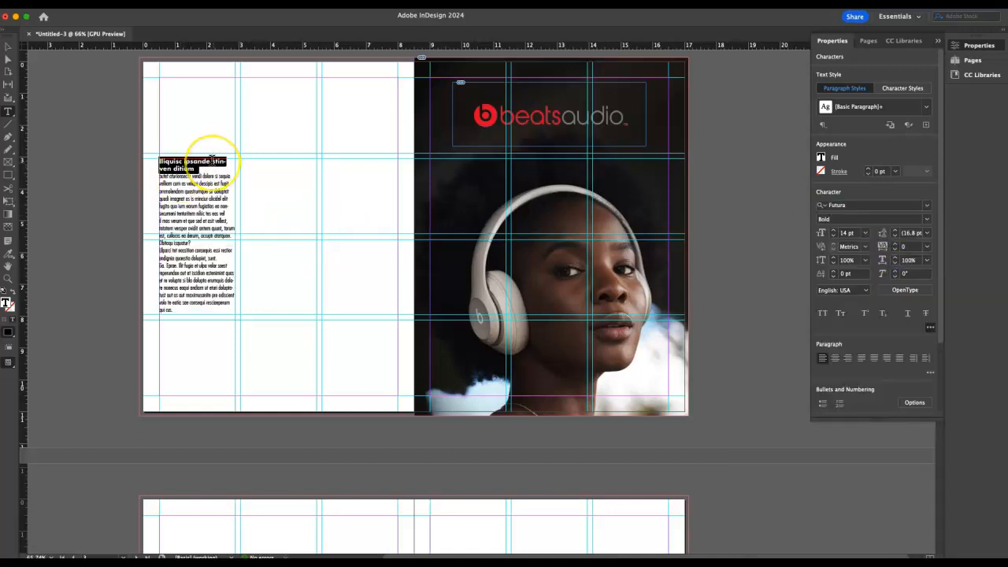
{"action": "left_click", "coordinate": [833, 236]}
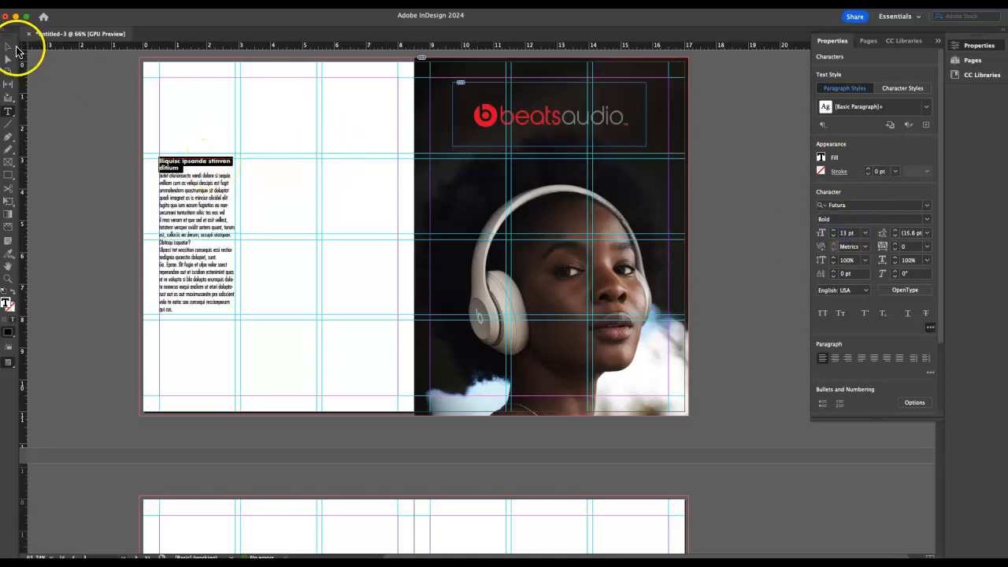
{"action": "left_click", "coordinate": [8, 46]}
{"action": "left_click", "coordinate": [319, 143]}
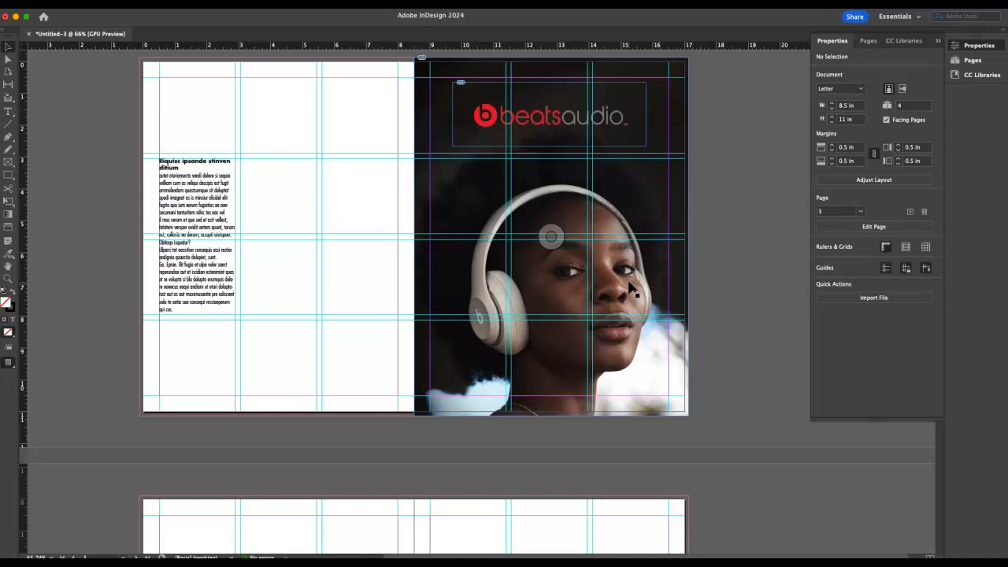
{"action": "left_click", "coordinate": [726, 305]}
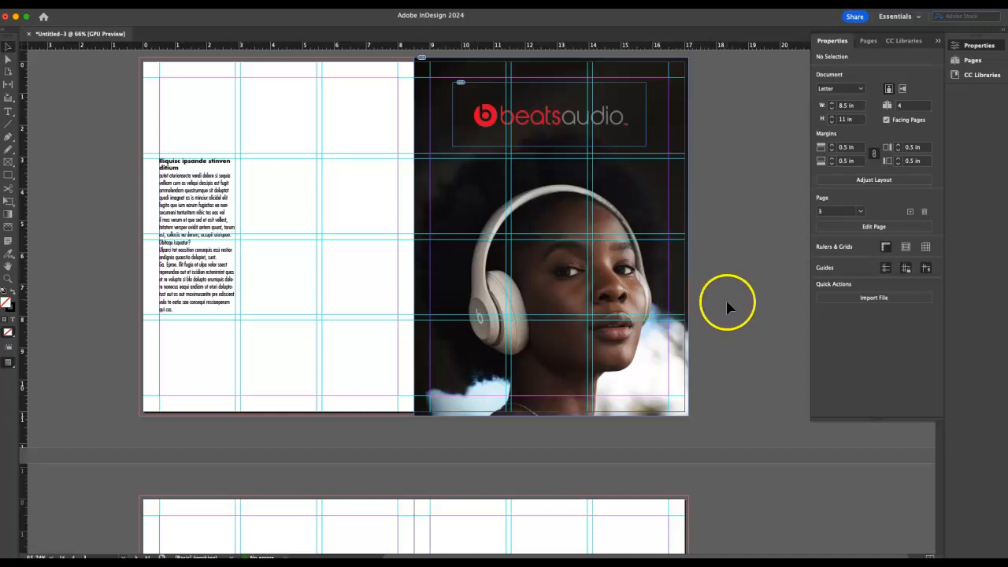
{"action": "left_click", "coordinate": [101, 446]}
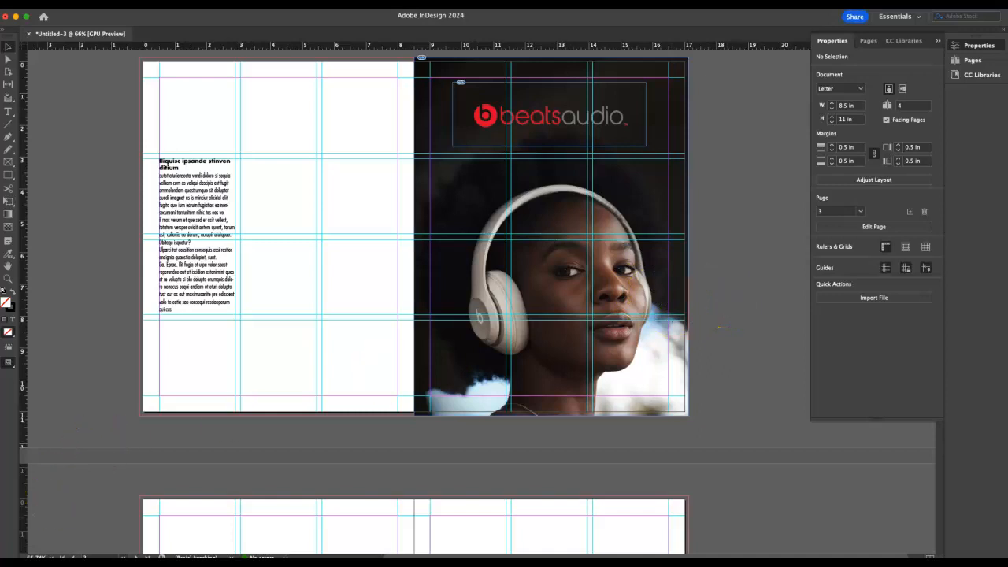